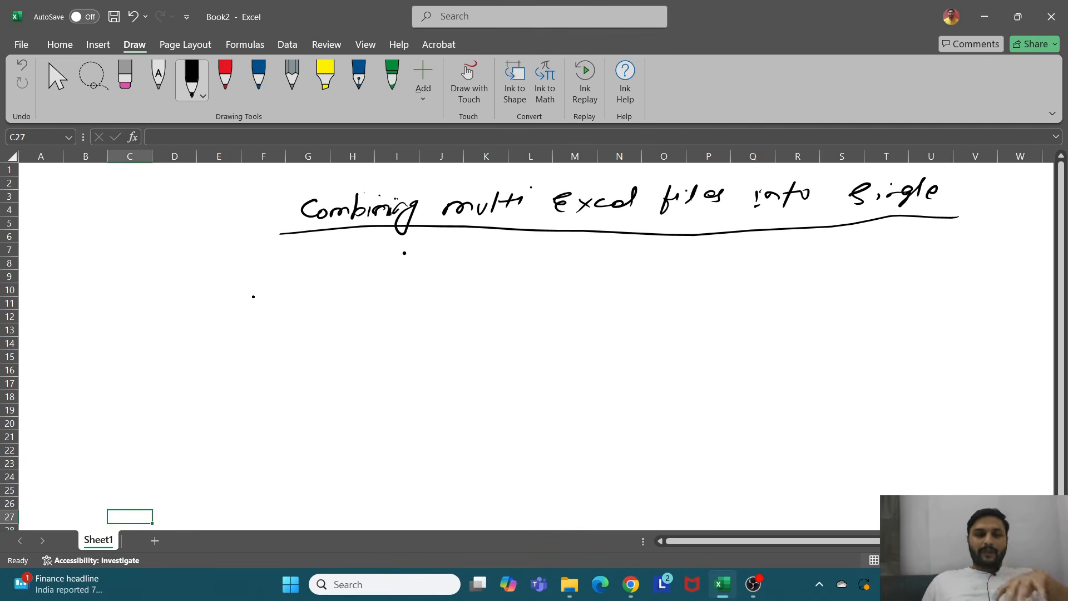
Step: Handwrite the letters A to F in a column beneath the title
mouse_move(264, 296)
left_mouse_down()
mouse_move(272, 273)
mouse_move(288, 290)
left_mouse_up()
mouse_move(267, 286)
left_mouse_down()
mouse_move(294, 279)
mouse_move(273, 335)
left_mouse_up()
mouse_move(273, 309)
left_mouse_down()
mouse_move(285, 321)
mouse_move(273, 336)
left_mouse_up()
mouse_move(294, 351)
left_mouse_down()
mouse_move(283, 361)
mouse_move(297, 361)
mouse_move(285, 396)
left_mouse_up()
mouse_move(283, 377)
left_mouse_down()
mouse_move(290, 430)
mouse_move(307, 410)
left_mouse_up()
left_click_drag(293, 395, 305, 390)
mouse_move(295, 449)
left_mouse_down()
mouse_move(293, 465)
mouse_move(307, 438)
left_mouse_up()
mouse_move(298, 453)
left_mouse_down()
mouse_move(304, 440)
mouse_move(293, 468)
left_mouse_up()
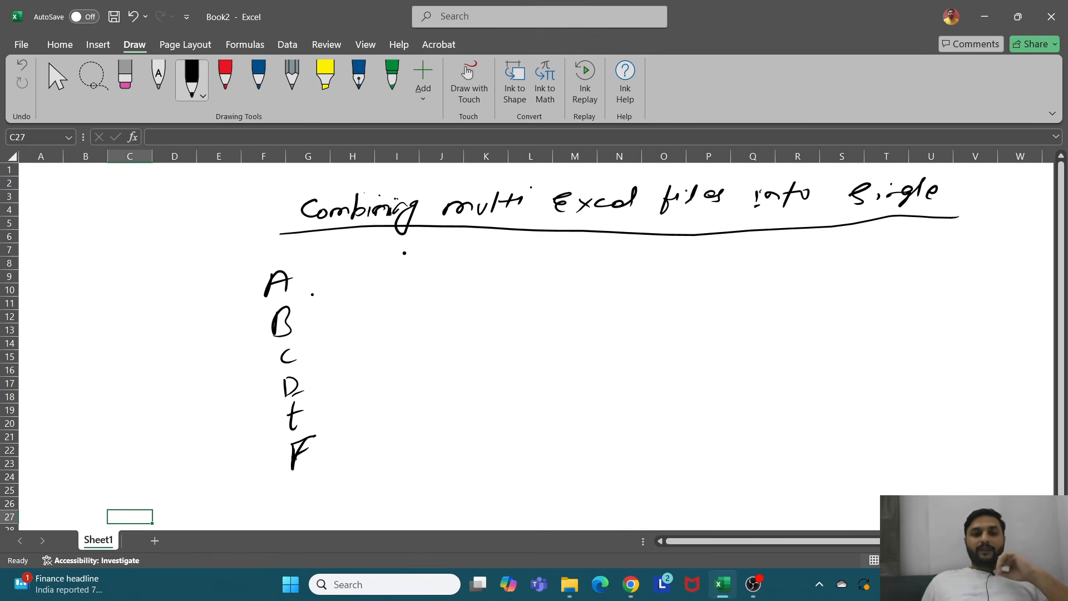
Step: Sketch arrows from A, B and D pointing to three file boxes, each with a short line extending from it
left_click_drag(297, 283, 348, 278)
left_click_drag(340, 274, 343, 282)
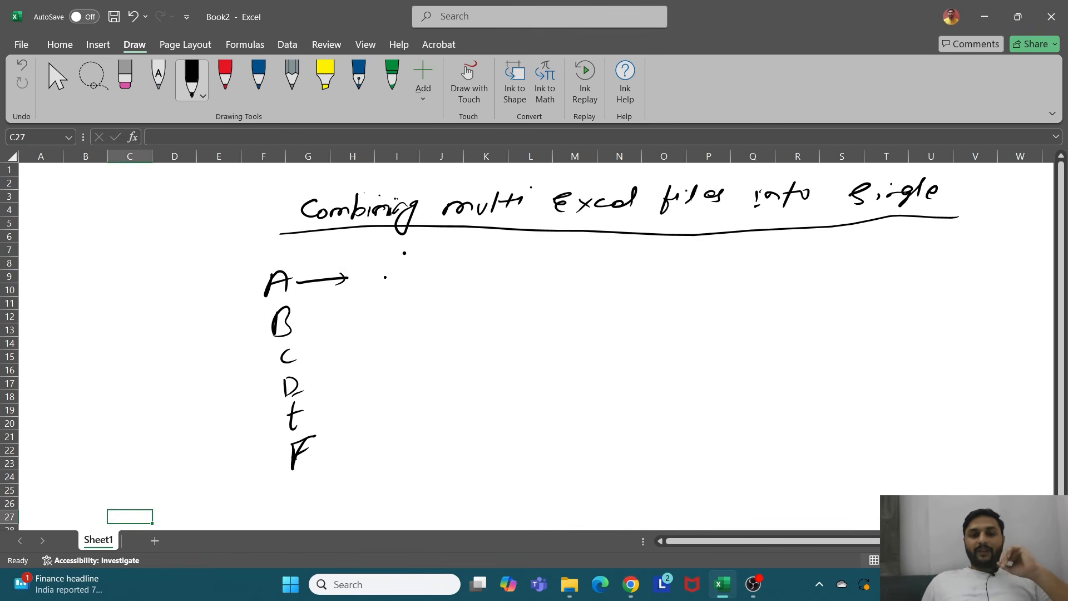
mouse_move(400, 271)
left_mouse_down()
mouse_move(457, 266)
mouse_move(394, 308)
mouse_move(443, 303)
mouse_move(464, 281)
mouse_move(465, 267)
mouse_move(449, 263)
left_mouse_up()
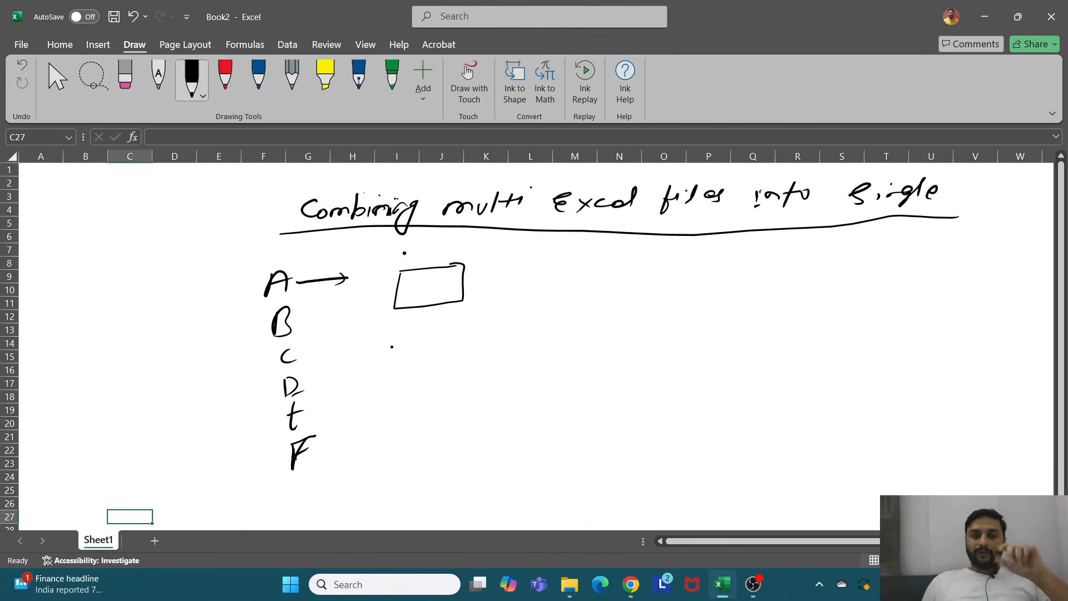
mouse_move(305, 331)
left_mouse_down()
mouse_move(375, 326)
mouse_move(366, 335)
left_mouse_up()
left_click_drag(405, 326, 403, 348)
mouse_move(405, 320)
left_mouse_down()
mouse_move(467, 312)
mouse_move(421, 348)
left_mouse_up()
mouse_move(313, 374)
left_mouse_down()
mouse_move(392, 365)
mouse_move(385, 373)
left_mouse_up()
mouse_move(409, 363)
left_mouse_down()
mouse_move(409, 386)
mouse_move(463, 352)
mouse_move(465, 388)
left_mouse_up()
left_click_drag(465, 388, 416, 389)
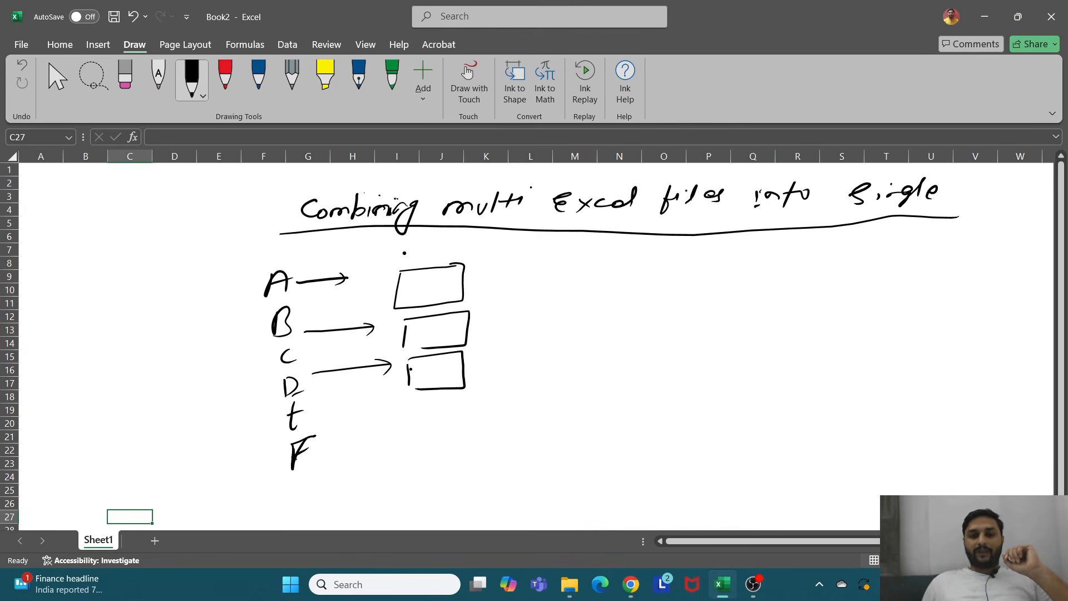
left_click_drag(467, 286, 496, 280)
left_click_drag(469, 324, 490, 319)
left_click_drag(462, 364, 482, 359)
Step: Write the word folder with a line beside it
left_click_drag(638, 251, 624, 288)
left_click_drag(623, 276, 646, 270)
mouse_move(662, 261)
left_mouse_down()
mouse_move(658, 279)
mouse_move(680, 251)
mouse_move(701, 266)
mouse_move(839, 251)
left_mouse_up()
left_click(694, 254)
left_click(777, 264)
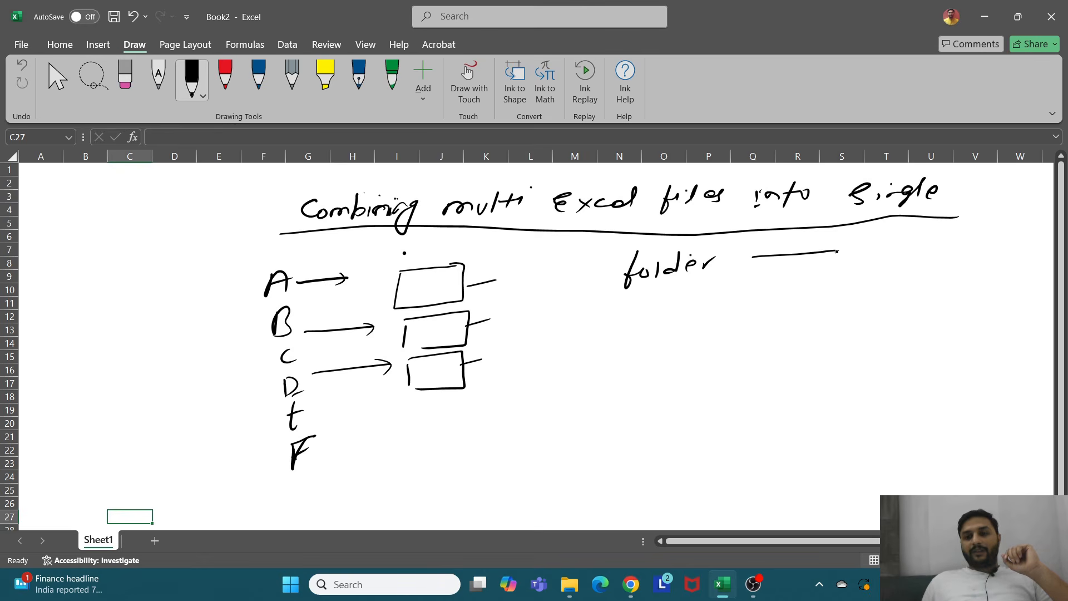
Step: Draw a box containing a person figure with a tick mark next to it
mouse_move(754, 257)
left_mouse_down()
mouse_move(744, 310)
mouse_move(855, 310)
mouse_move(840, 252)
left_mouse_up()
mouse_move(784, 274)
left_mouse_down()
mouse_move(776, 281)
mouse_move(790, 292)
mouse_move(779, 300)
mouse_move(793, 303)
left_mouse_up()
left_click_drag(864, 273, 914, 266)
left_click_drag(889, 288, 927, 280)
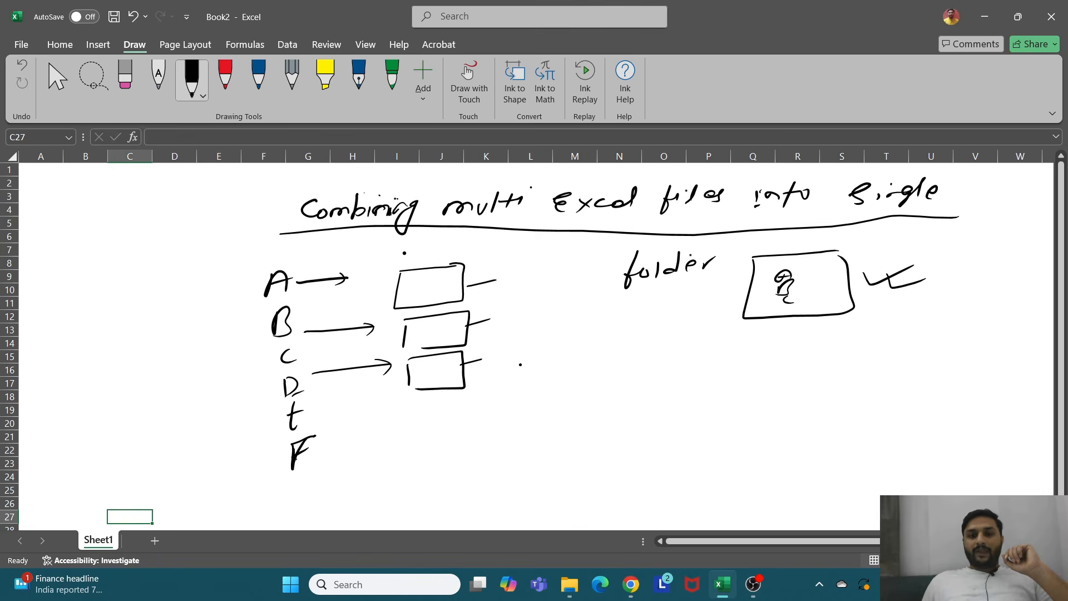
Step: Sketch a folder shape with small file bars inside it
mouse_move(538, 362)
left_mouse_down()
mouse_move(611, 356)
mouse_move(535, 383)
mouse_move(549, 424)
mouse_move(608, 415)
mouse_move(609, 357)
left_mouse_up()
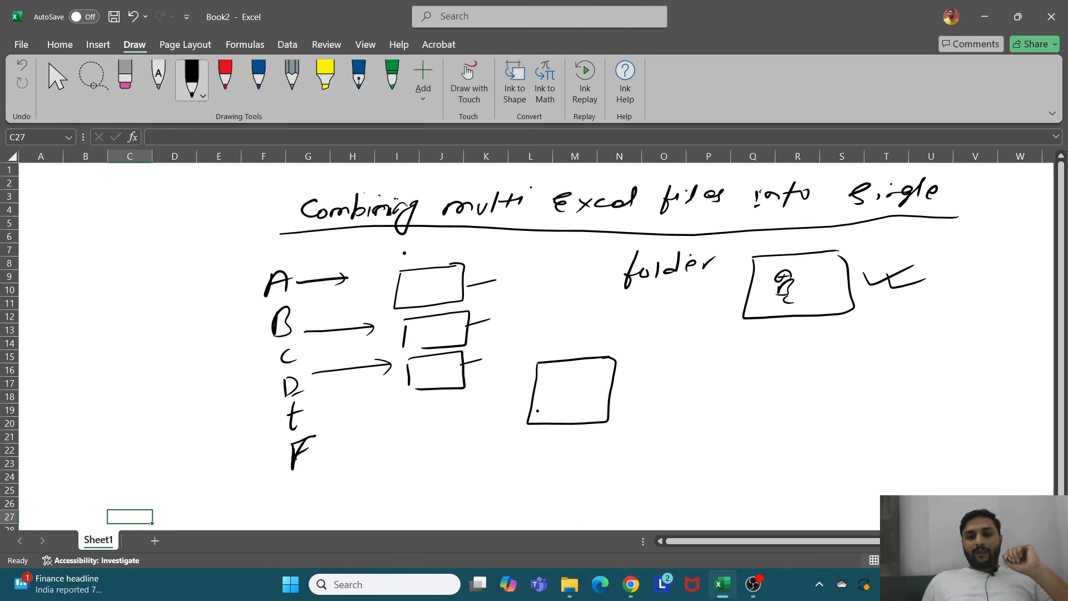
left_click_drag(533, 410, 541, 425)
mouse_move(543, 408)
left_mouse_down()
mouse_move(559, 407)
mouse_move(559, 425)
mouse_move(579, 408)
mouse_move(578, 424)
left_mouse_up()
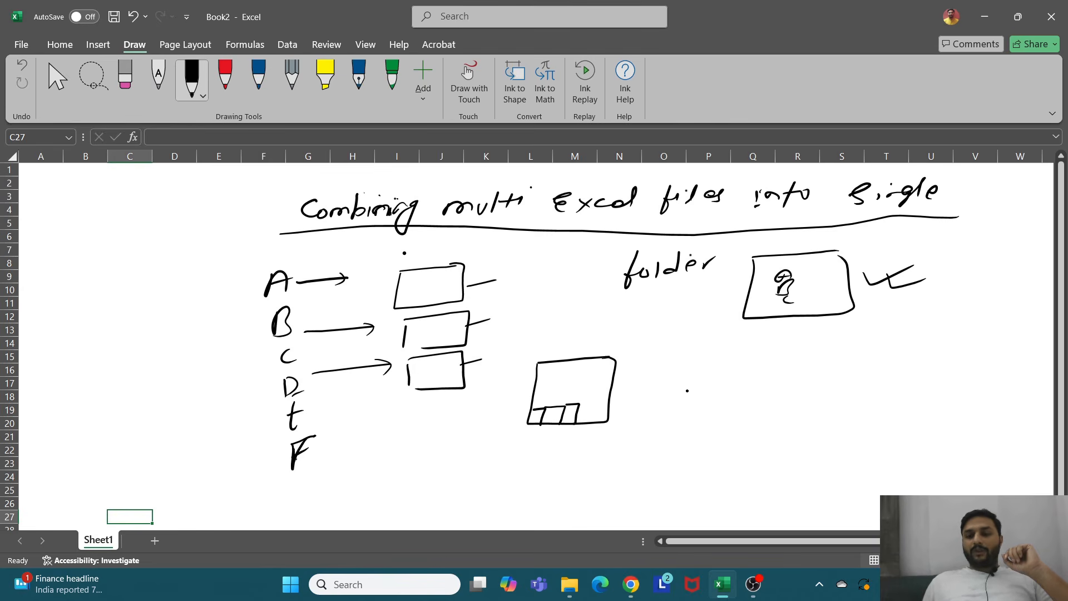
mouse_move(530, 365)
left_mouse_down()
mouse_move(614, 359)
mouse_move(608, 421)
left_mouse_up()
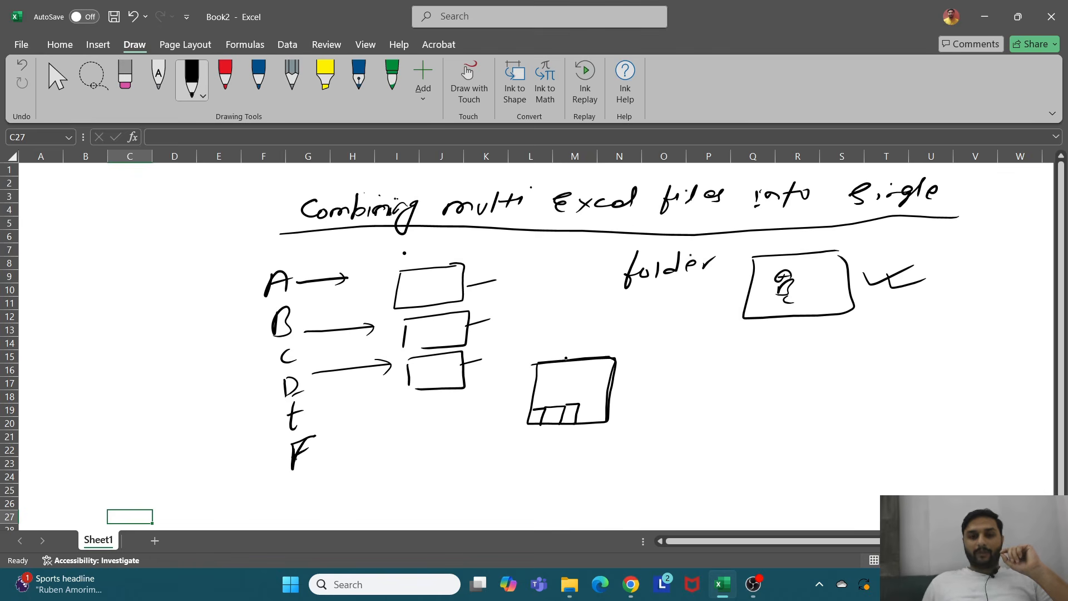
mouse_move(569, 357)
left_mouse_down()
mouse_move(534, 362)
mouse_move(524, 423)
mouse_move(608, 423)
left_mouse_up()
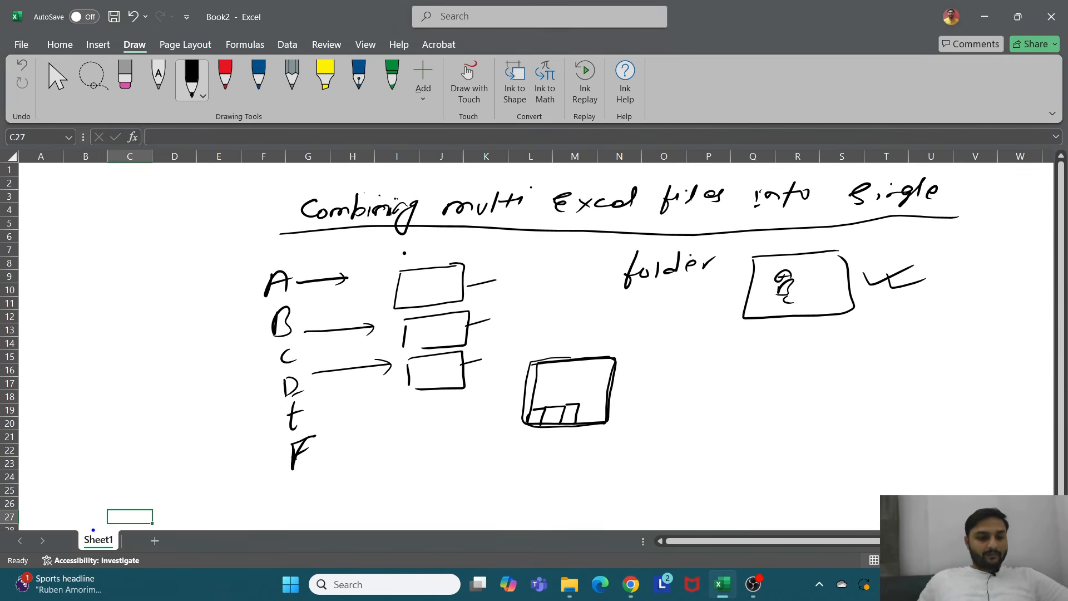
left_click_drag(70, 513, 154, 554)
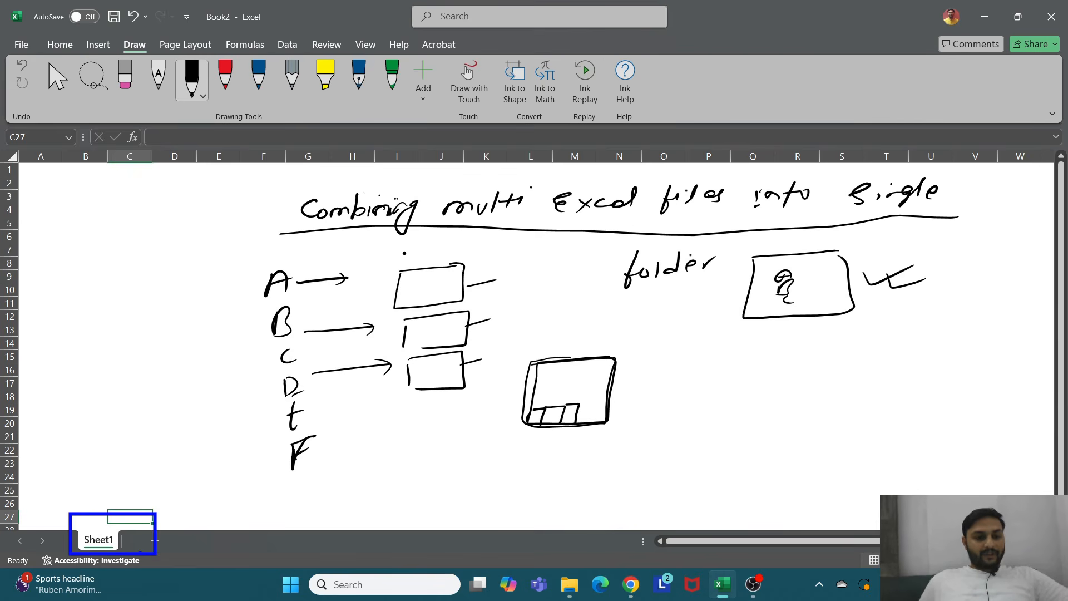
key("Escape")
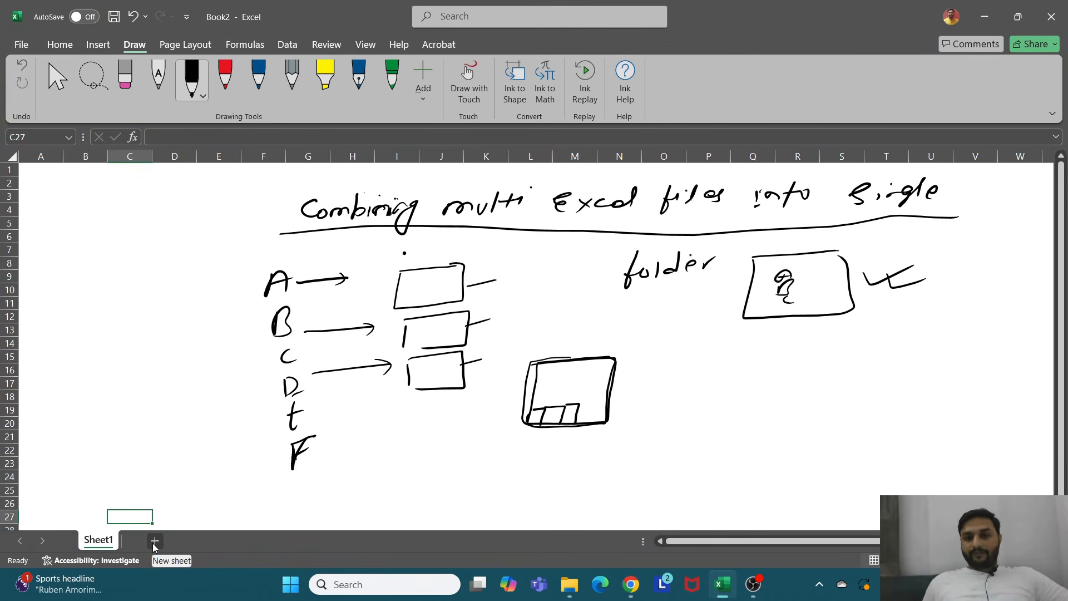
left_click(656, 490)
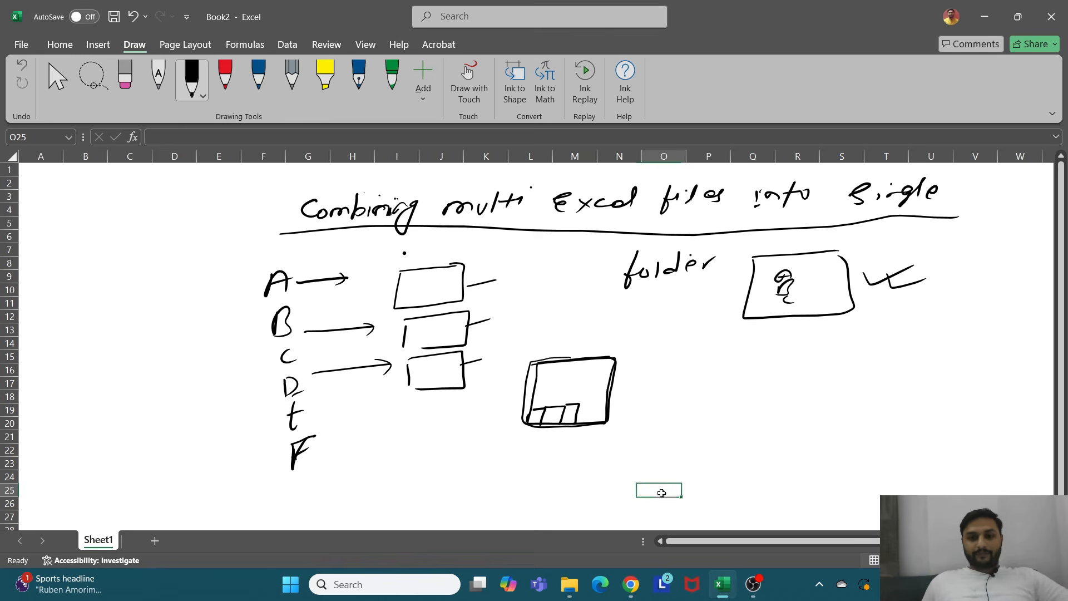
left_click(583, 421)
left_click(770, 410)
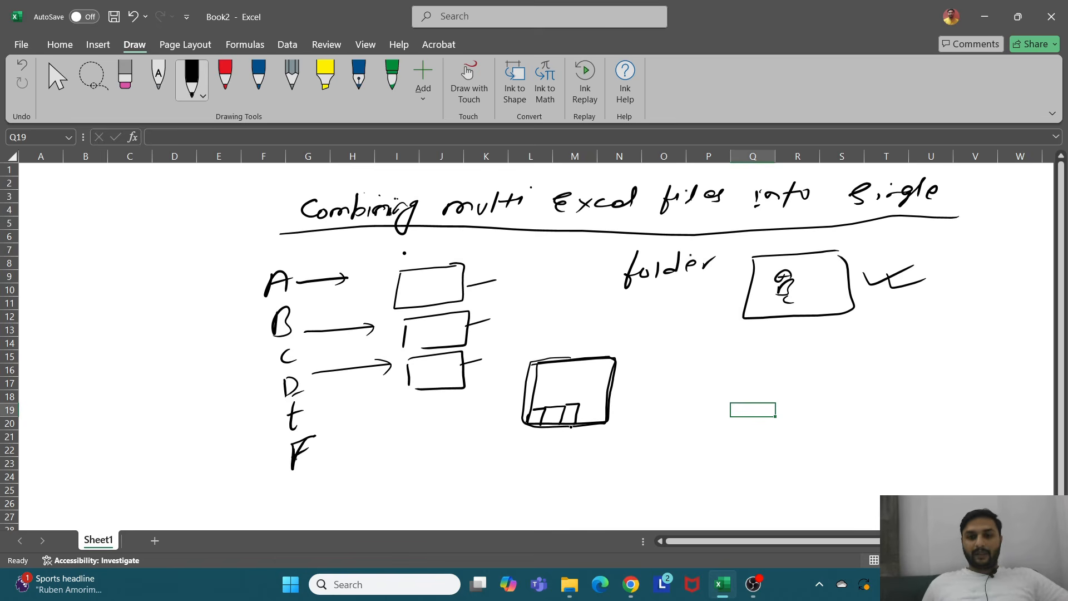
Step: Add extra strokes to the folder sketch and the person figure box
mouse_move(527, 439)
left_mouse_down()
mouse_move(559, 425)
mouse_move(590, 430)
left_mouse_up()
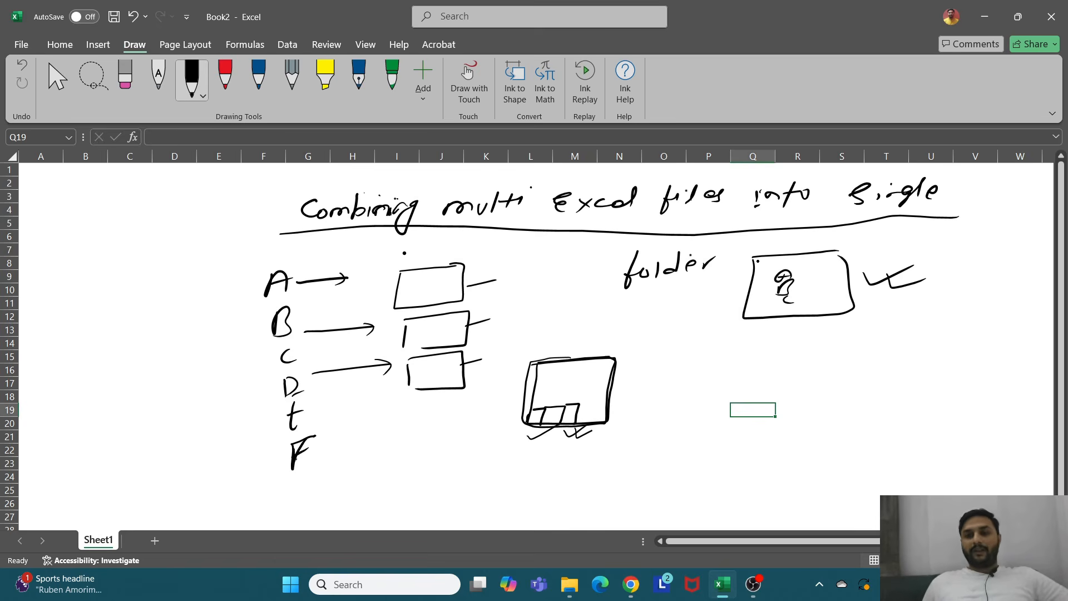
mouse_move(747, 257)
left_mouse_down()
mouse_move(845, 256)
mouse_move(847, 292)
left_mouse_up()
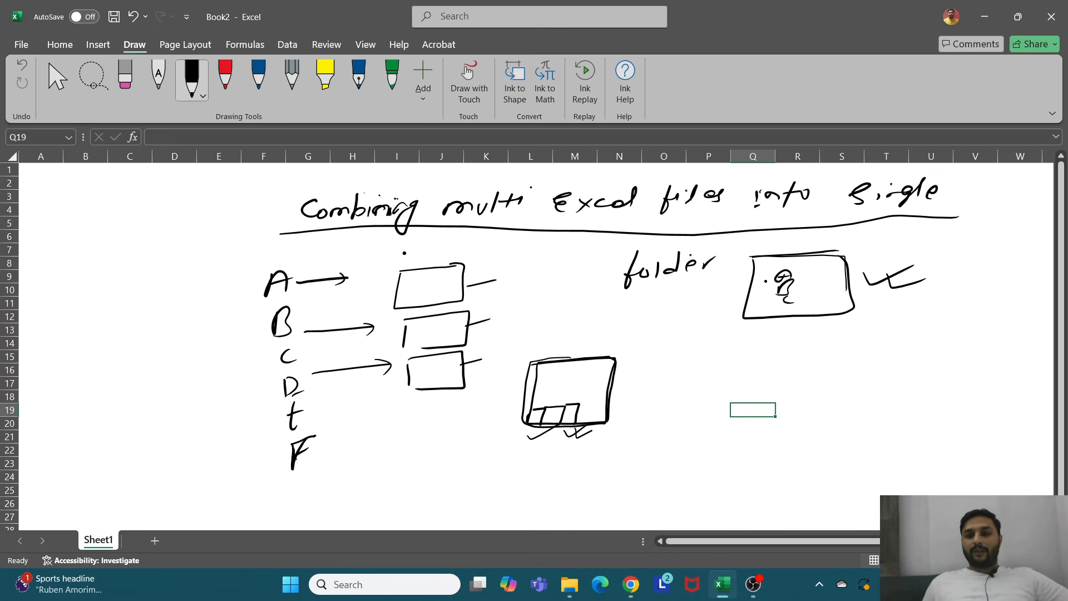
mouse_move(766, 281)
left_mouse_down()
mouse_move(786, 280)
mouse_move(793, 307)
left_mouse_up()
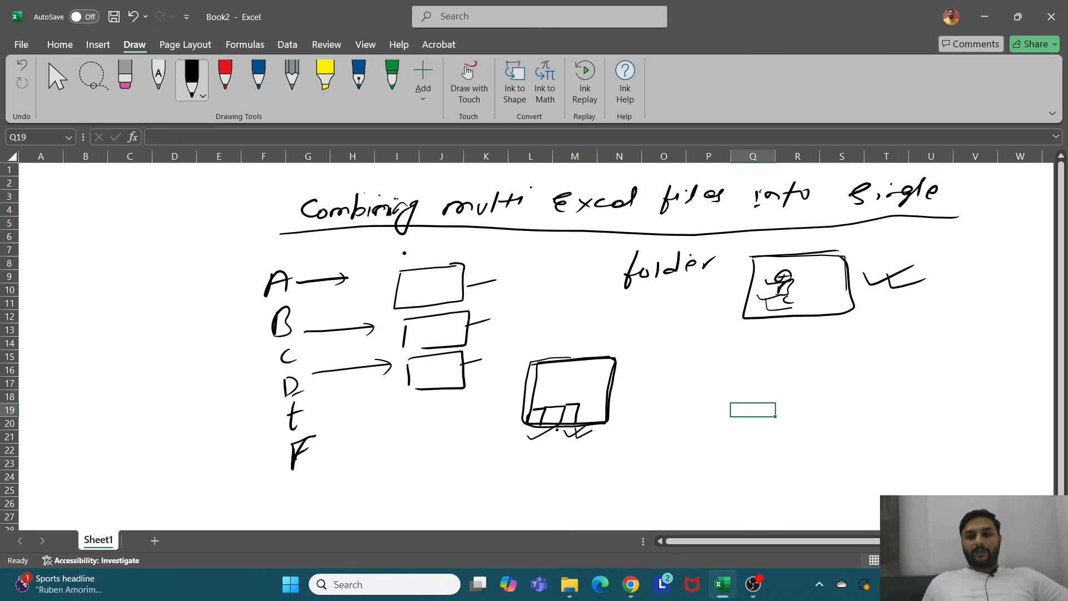
left_click_drag(540, 364, 602, 363)
left_click_drag(522, 412, 597, 406)
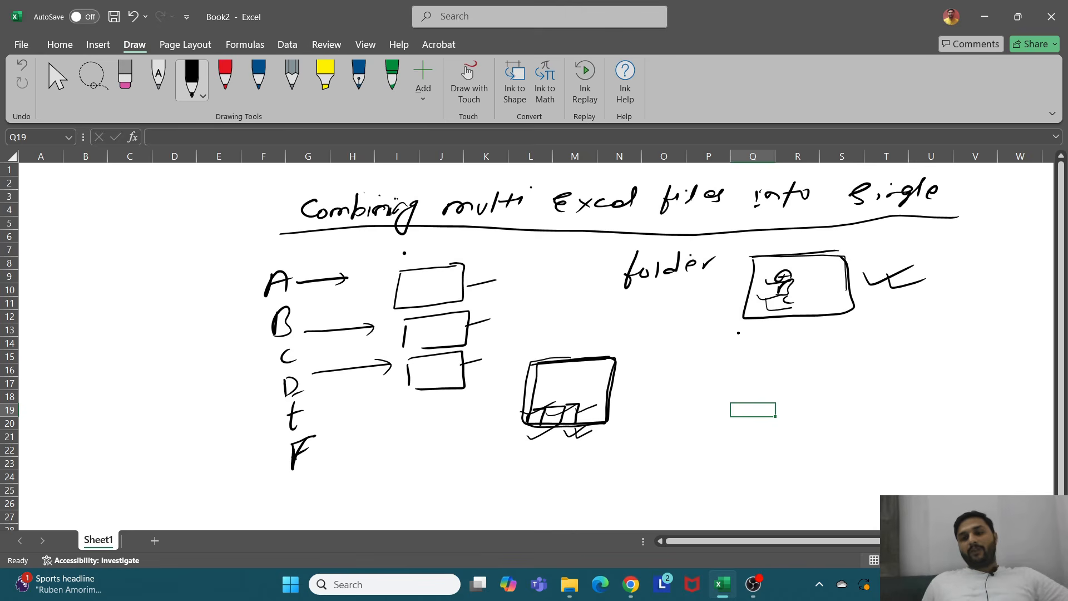
Step: Connect the folder and the figure box with lines and label the folder sketch folder
left_click_drag(780, 323, 712, 368)
mouse_move(610, 405)
left_mouse_down()
mouse_move(687, 376)
mouse_move(675, 385)
left_mouse_up()
mouse_move(538, 307)
left_mouse_down()
mouse_move(528, 342)
mouse_move(541, 322)
left_mouse_up()
left_click_drag(548, 319, 618, 311)
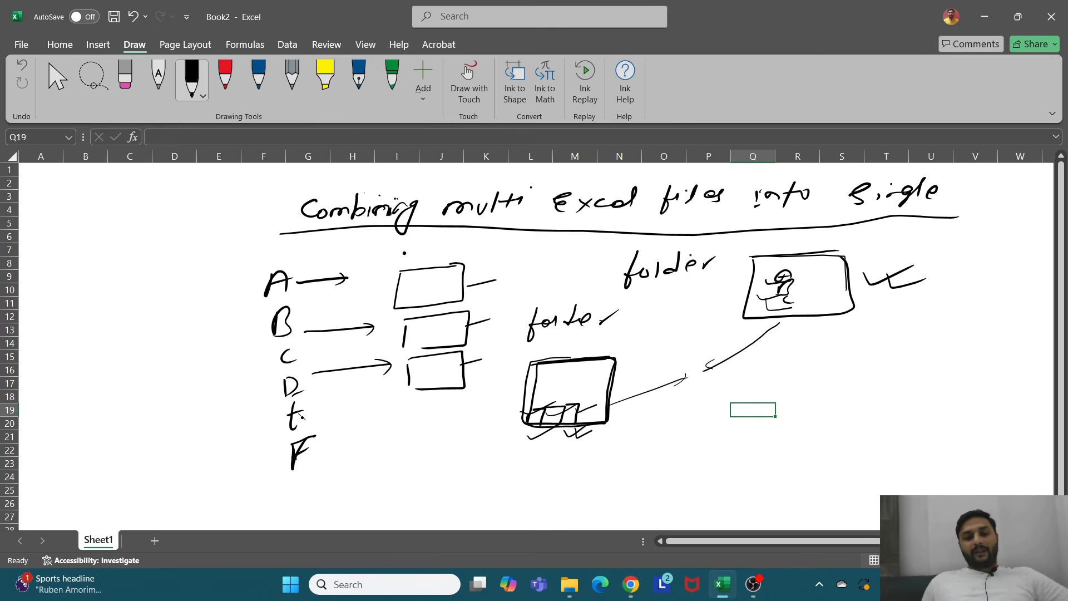
Step: Draw curves from E and F down to the folder and add a mark on the folder
mouse_move(301, 416)
left_mouse_down()
mouse_move(423, 455)
mouse_move(562, 437)
mouse_move(593, 410)
mouse_move(589, 422)
left_mouse_up()
mouse_move(309, 477)
left_mouse_down()
mouse_move(501, 466)
mouse_move(573, 443)
left_mouse_up()
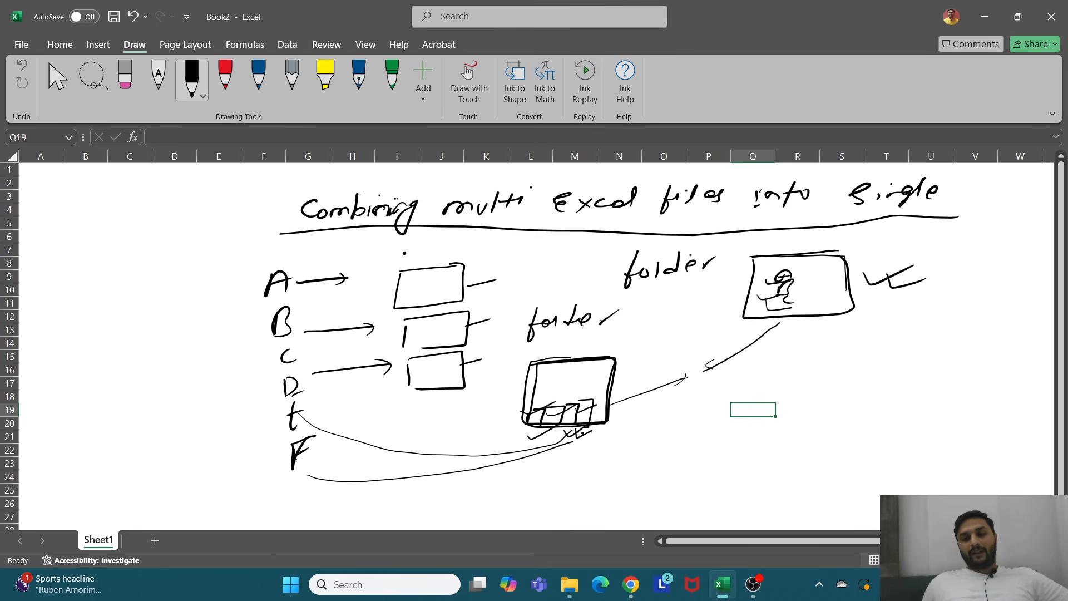
left_click_drag(590, 402, 589, 427)
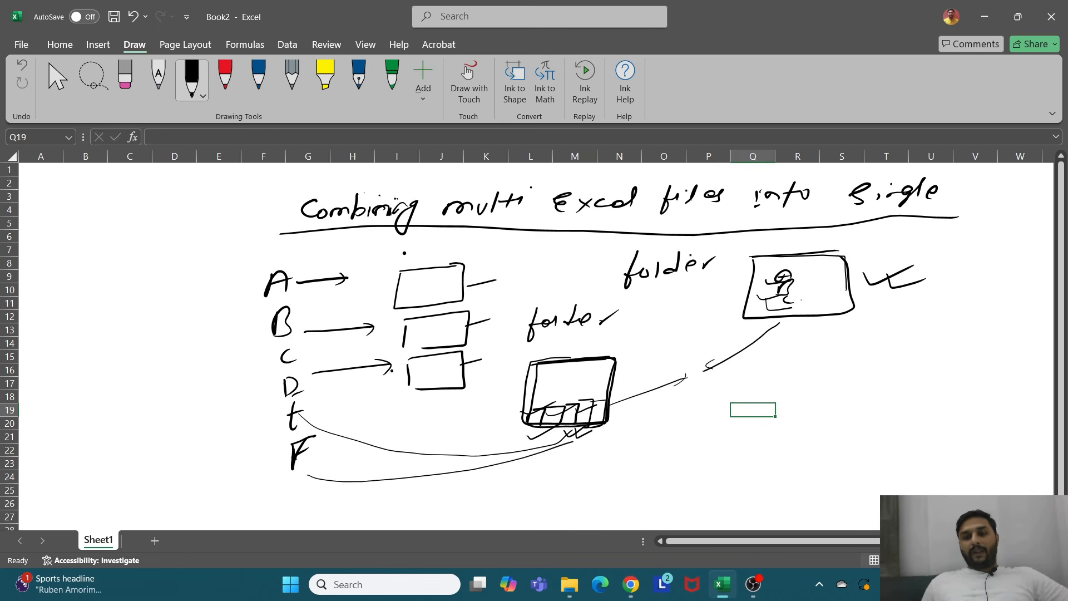
Step: Write D, E, F under the figure box and draw a double-headed arrow between it and the folder
left_click_drag(788, 316, 789, 334)
mouse_move(797, 332)
left_mouse_down()
mouse_move(794, 351)
mouse_move(807, 333)
left_mouse_up()
mouse_move(789, 371)
left_mouse_down()
mouse_move(788, 385)
mouse_move(808, 356)
left_mouse_up()
left_click_drag(790, 377, 805, 369)
left_click(613, 333)
mouse_move(605, 351)
left_mouse_down()
mouse_move(728, 317)
mouse_move(718, 325)
left_mouse_up()
mouse_move(614, 332)
left_mouse_down()
mouse_move(624, 353)
mouse_move(685, 306)
left_mouse_up()
mouse_move(668, 315)
left_mouse_down()
mouse_move(688, 303)
mouse_move(689, 315)
left_mouse_up()
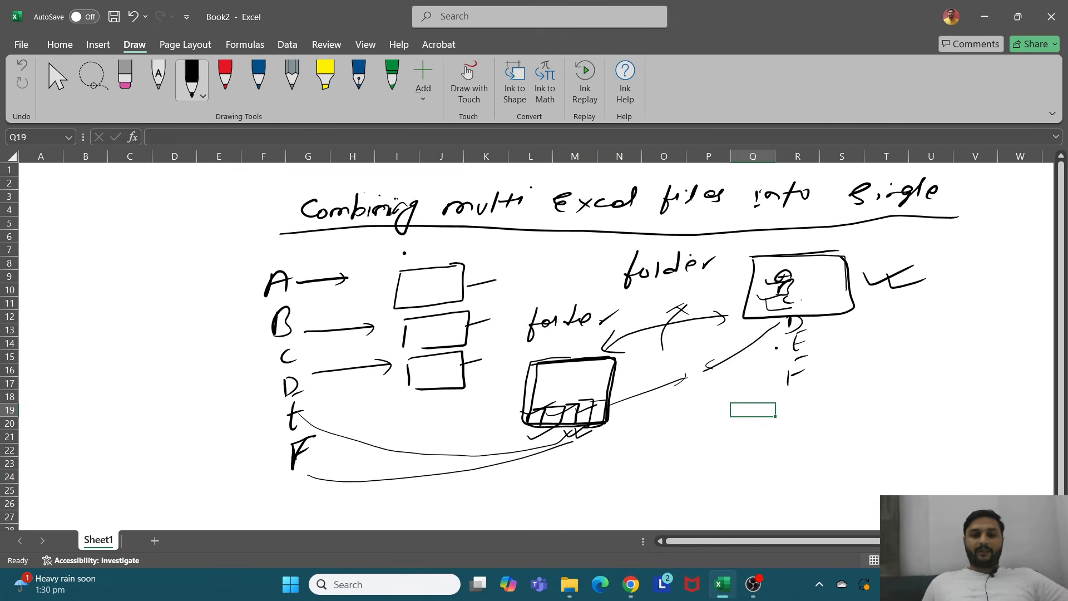
Step: Draw a long curve from F sweeping up to the connecting line
mouse_move(310, 475)
left_mouse_down()
mouse_move(354, 499)
mouse_move(440, 515)
mouse_move(514, 490)
mouse_move(682, 396)
mouse_move(702, 369)
left_mouse_up()
left_click_drag(693, 376, 704, 367)
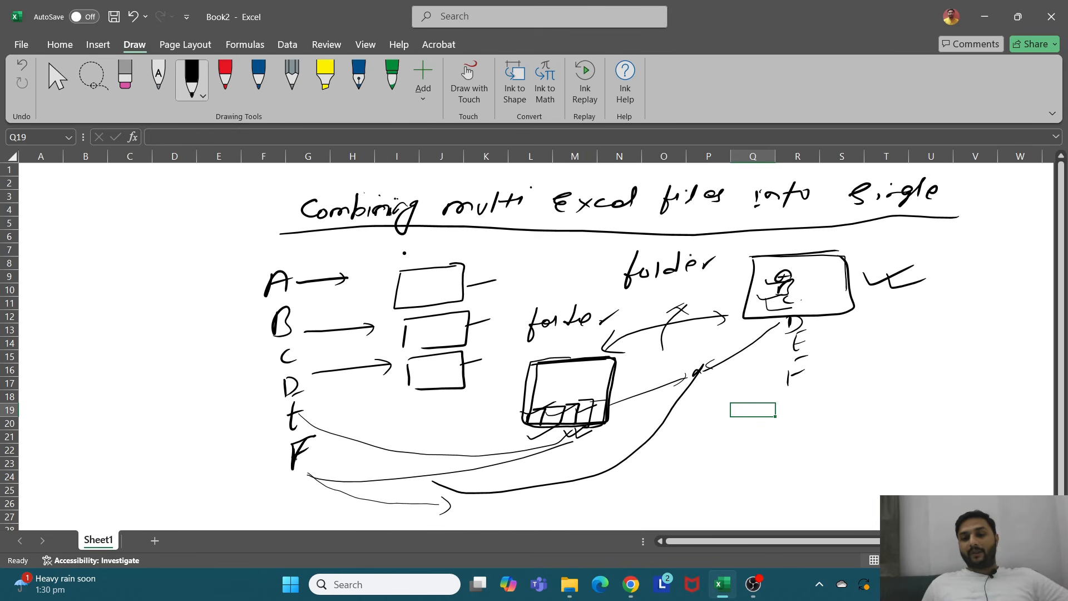
Step: Sketch a dashboard box with a pie chart, squares, a line chart and a tick beneath it
mouse_move(836, 360)
left_mouse_down()
mouse_move(978, 345)
mouse_move(841, 442)
mouse_move(993, 437)
mouse_move(978, 346)
left_mouse_up()
mouse_move(868, 364)
left_mouse_down()
mouse_move(908, 377)
mouse_move(868, 365)
mouse_move(882, 386)
mouse_move(871, 399)
left_mouse_up()
left_click_drag(885, 386, 866, 370)
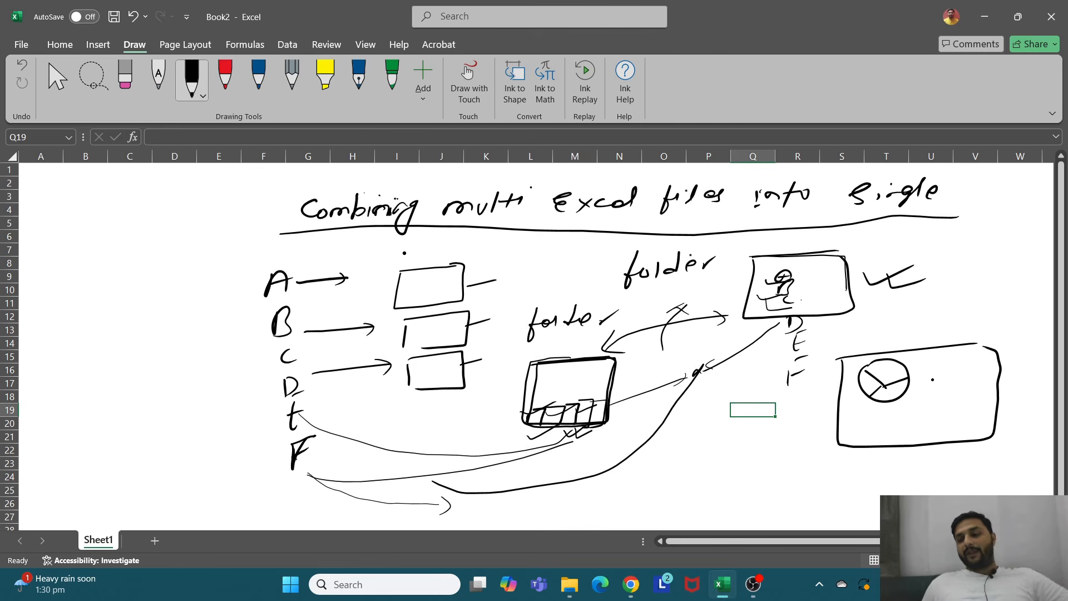
mouse_move(930, 362)
left_mouse_down()
mouse_move(929, 387)
mouse_move(963, 360)
mouse_move(983, 380)
mouse_move(985, 362)
left_mouse_up()
mouse_move(892, 408)
left_mouse_down()
mouse_move(938, 431)
mouse_move(906, 414)
mouse_move(966, 398)
left_mouse_up()
left_click_drag(898, 465, 964, 445)
left_click_drag(931, 481, 987, 462)
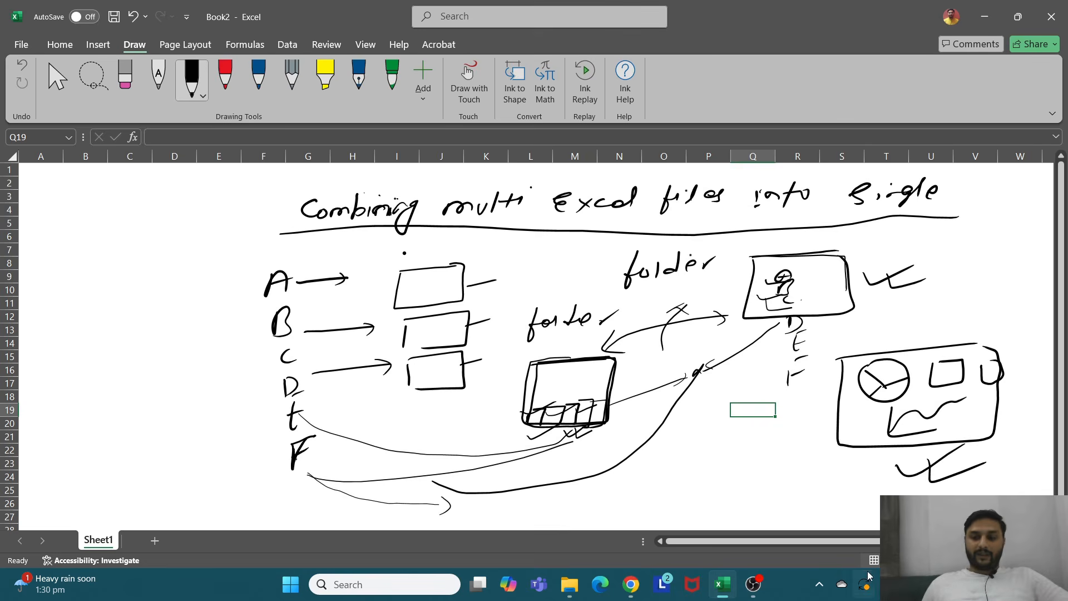
Step: Open the Manufacturing_Production_Data workbook from the Demo-01 folder in Documents
left_click(569, 584)
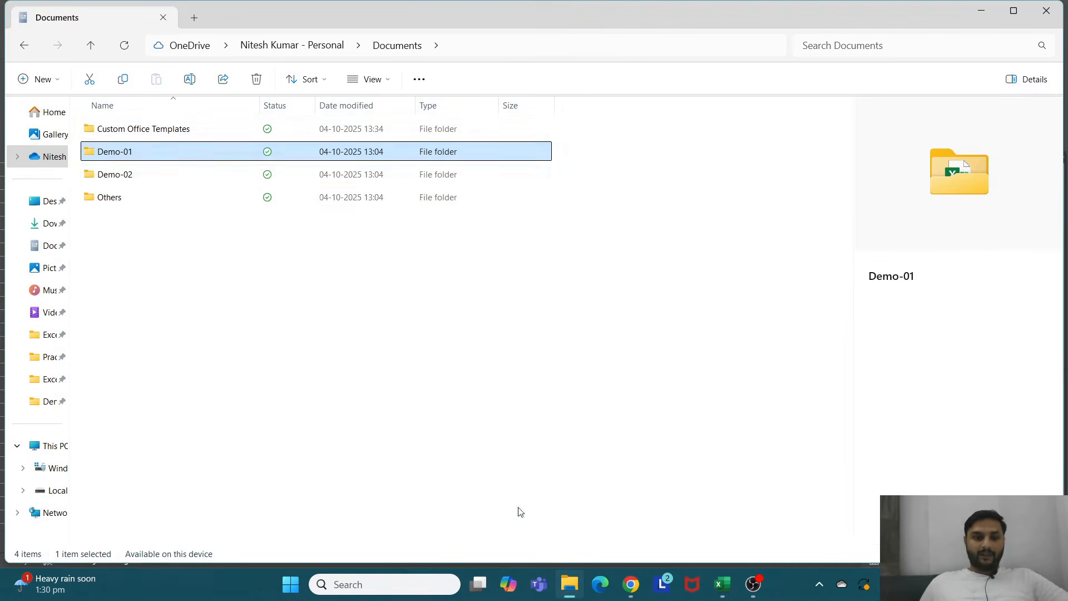
double_click(136, 158)
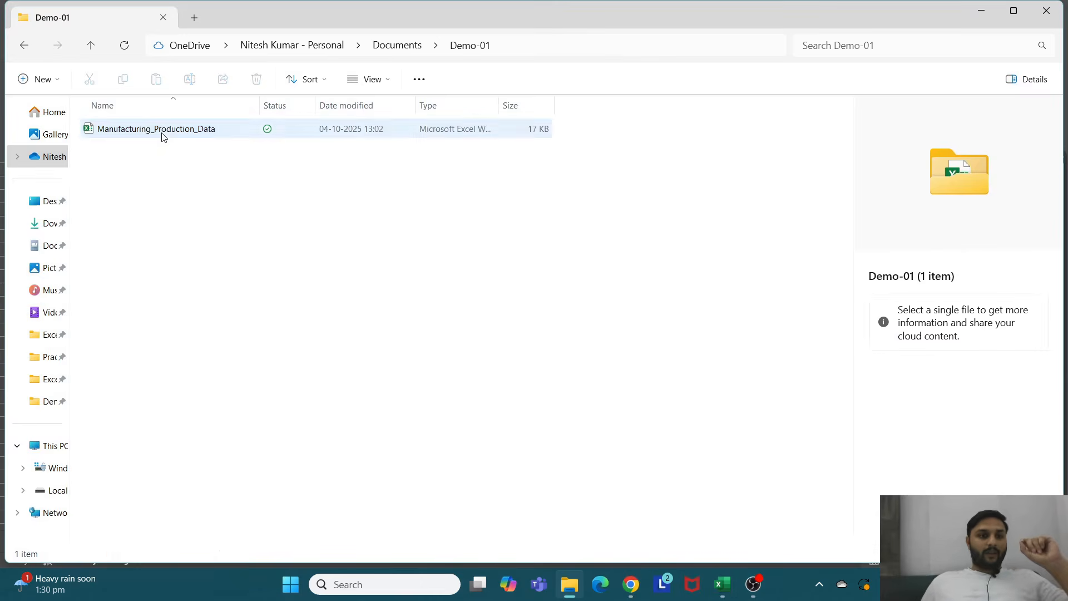
left_click(162, 136)
double_click(187, 135)
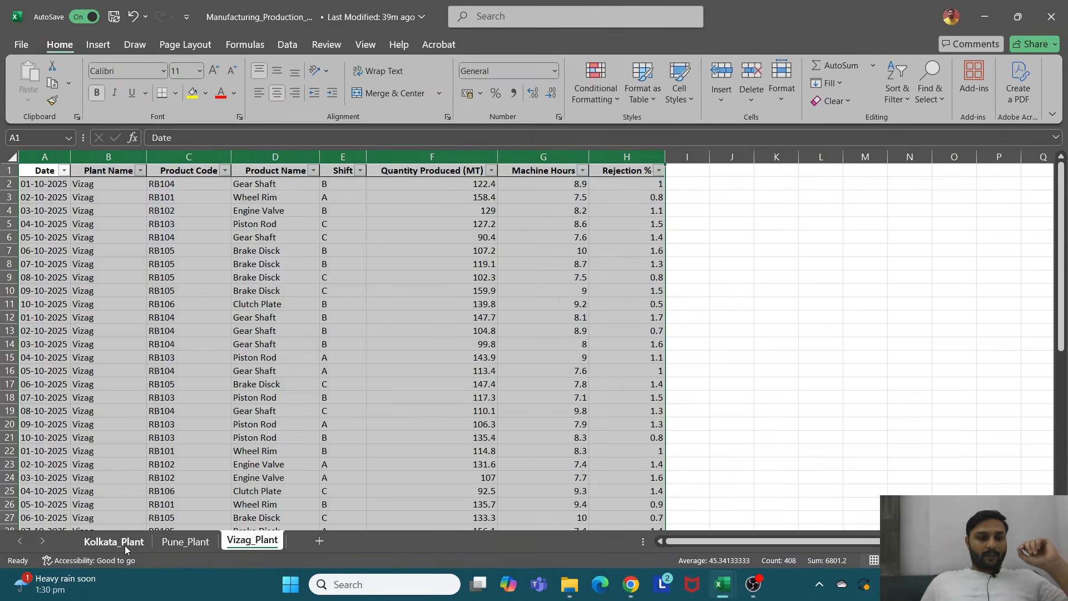
Step: Browse the Kolkata_Plant, Pune_Plant and Vizag_Plant sheets and highlight the Vizag data range
left_click(125, 543)
left_click(197, 543)
left_click(243, 543)
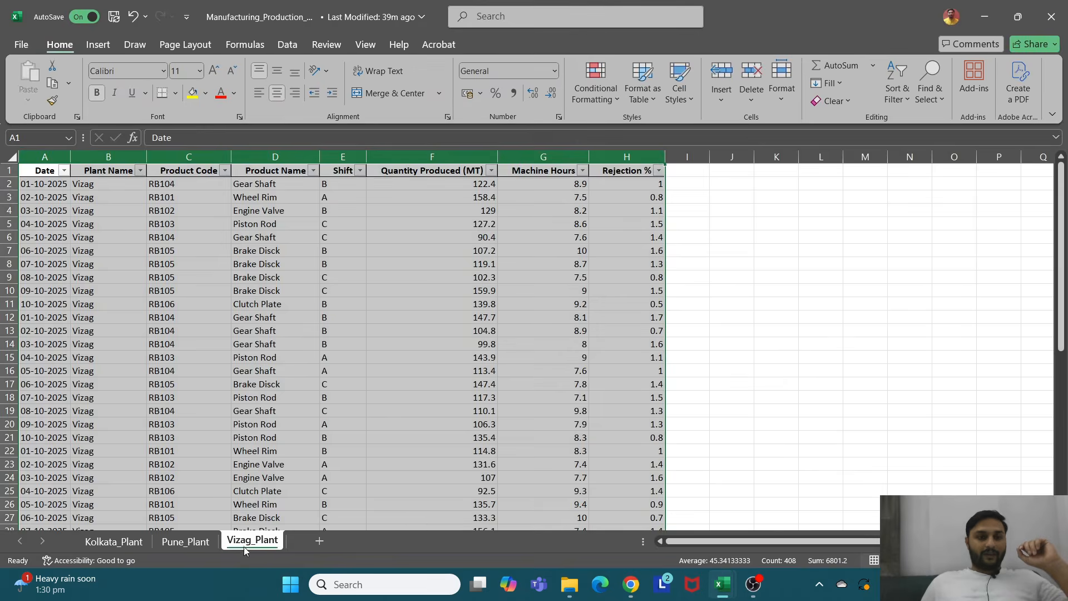
left_click_drag(53, 168, 669, 484)
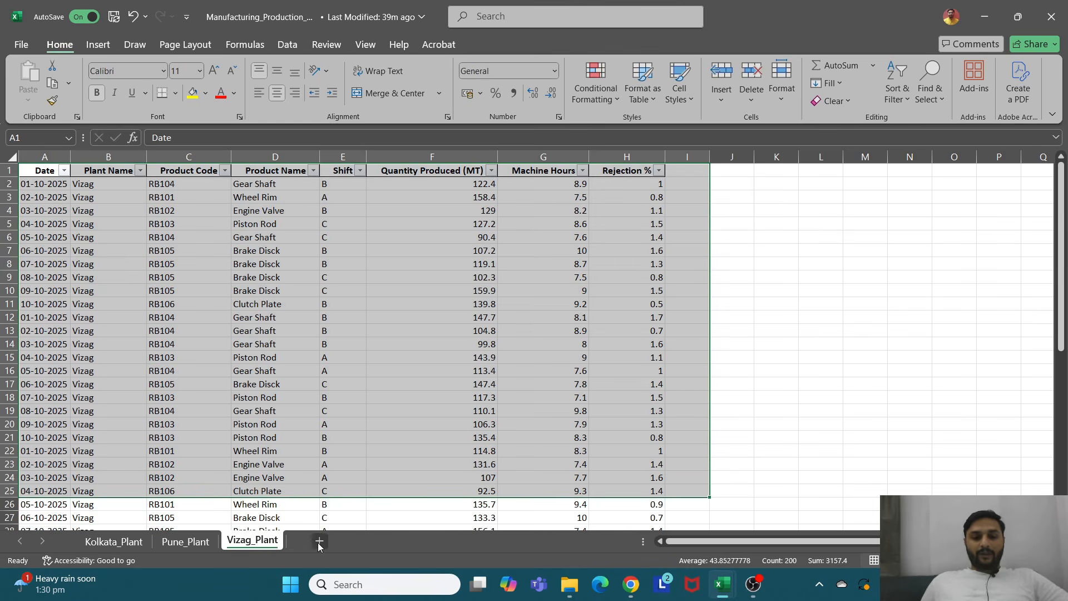
Step: Open the Kolkata_Plant workbook from the Demo-02 folder to review it, then close it
left_click(582, 586)
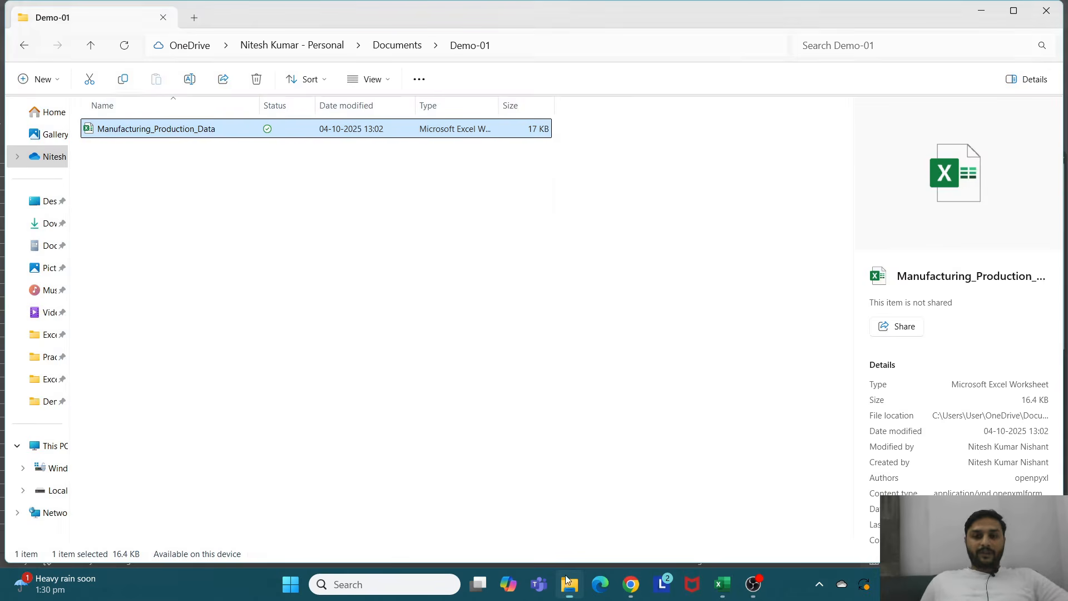
left_click(93, 54)
left_click(130, 177)
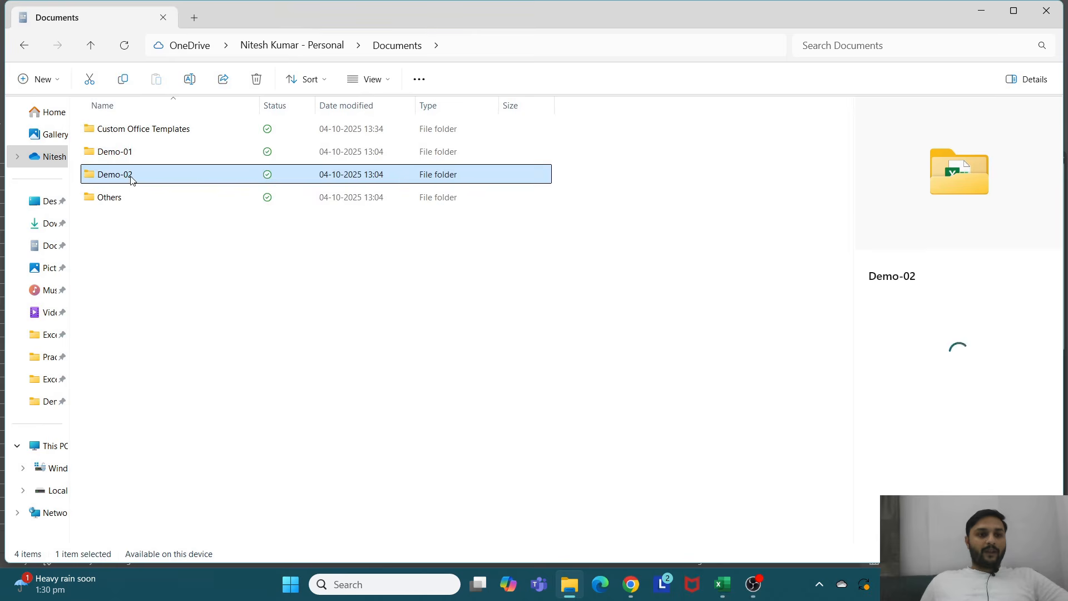
double_click(131, 179)
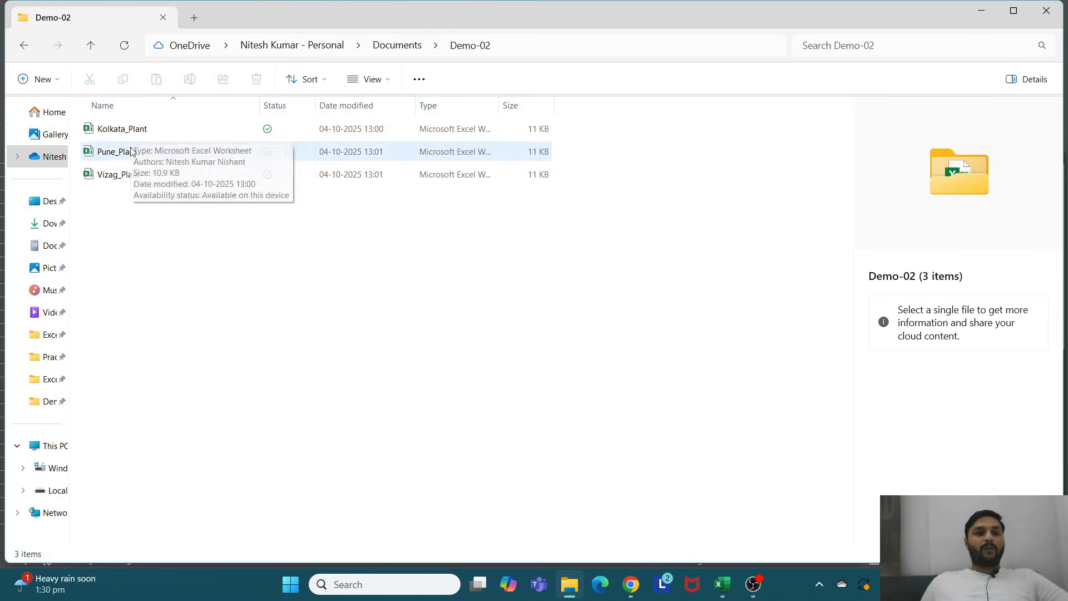
left_click(136, 131)
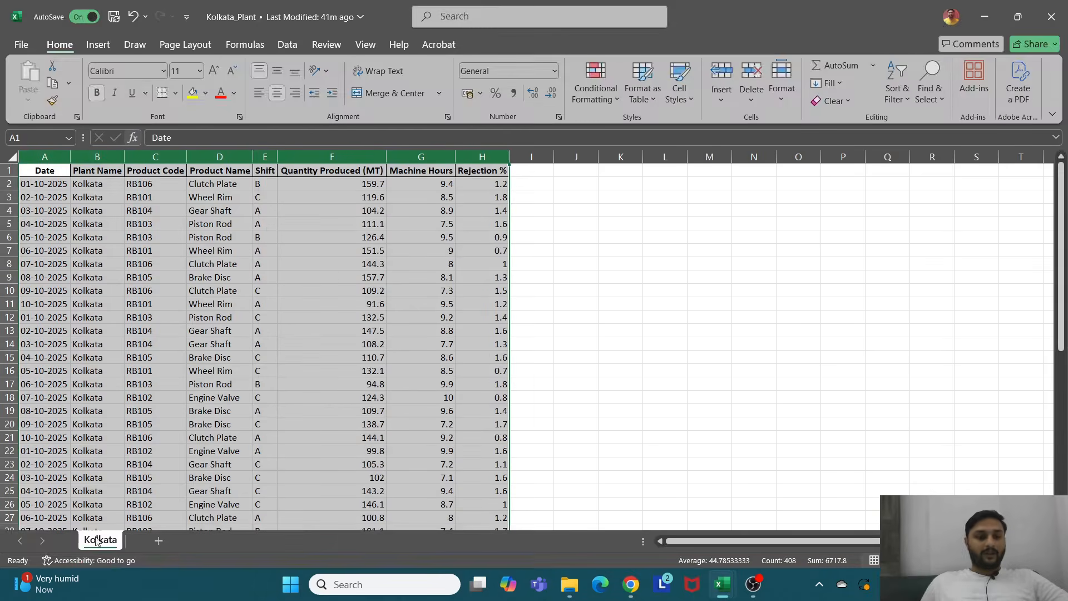
left_click(1052, 17)
left_click(984, 17)
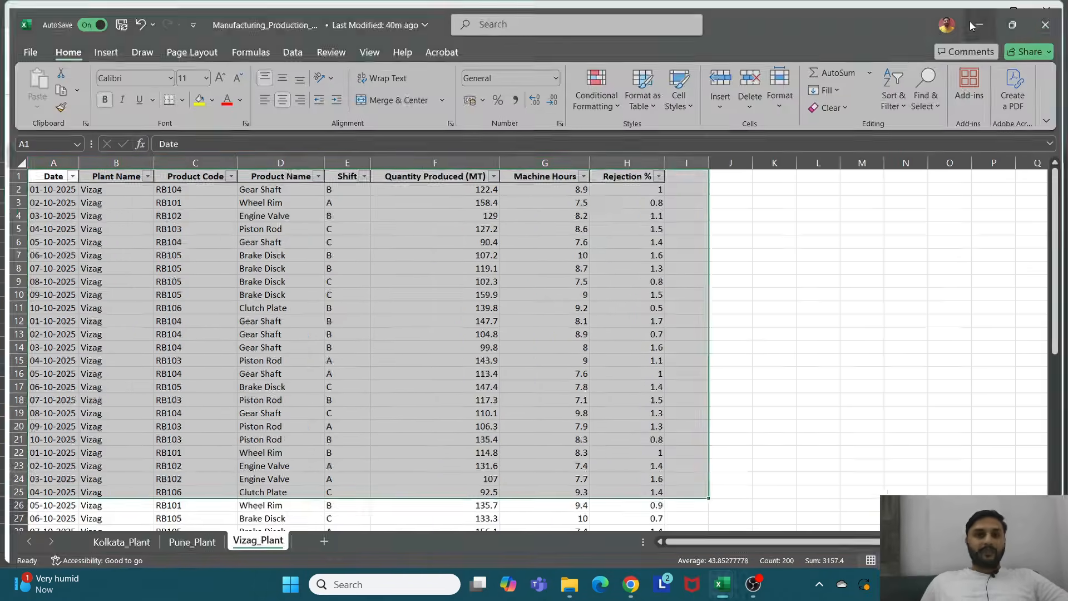
Step: Leave the production workbook and return to the Demo-02 folder, then go up to Documents
left_click(117, 155)
double_click(118, 155)
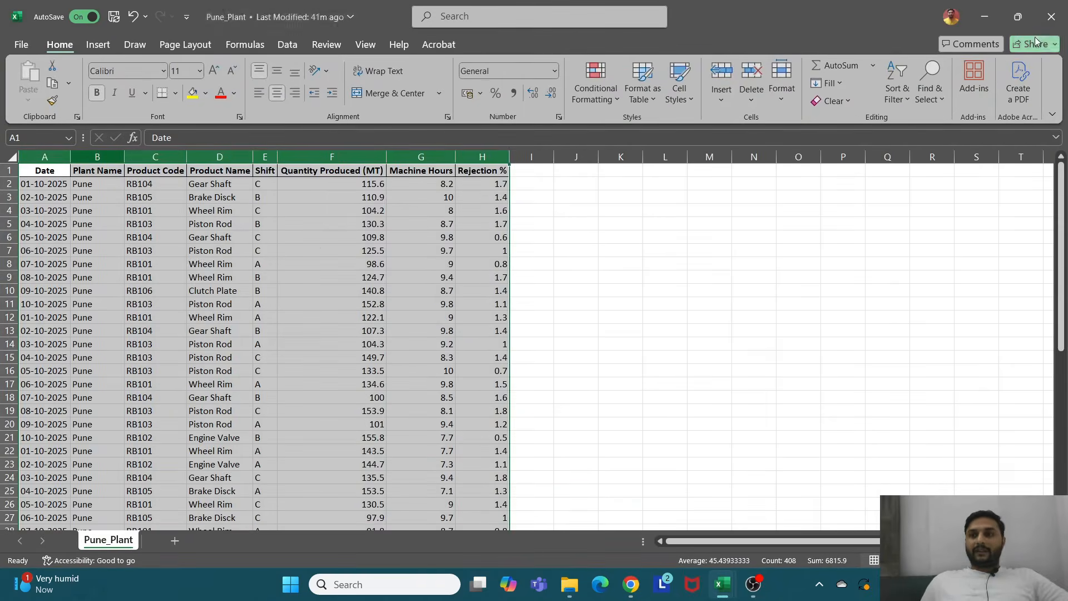
left_click(1051, 17)
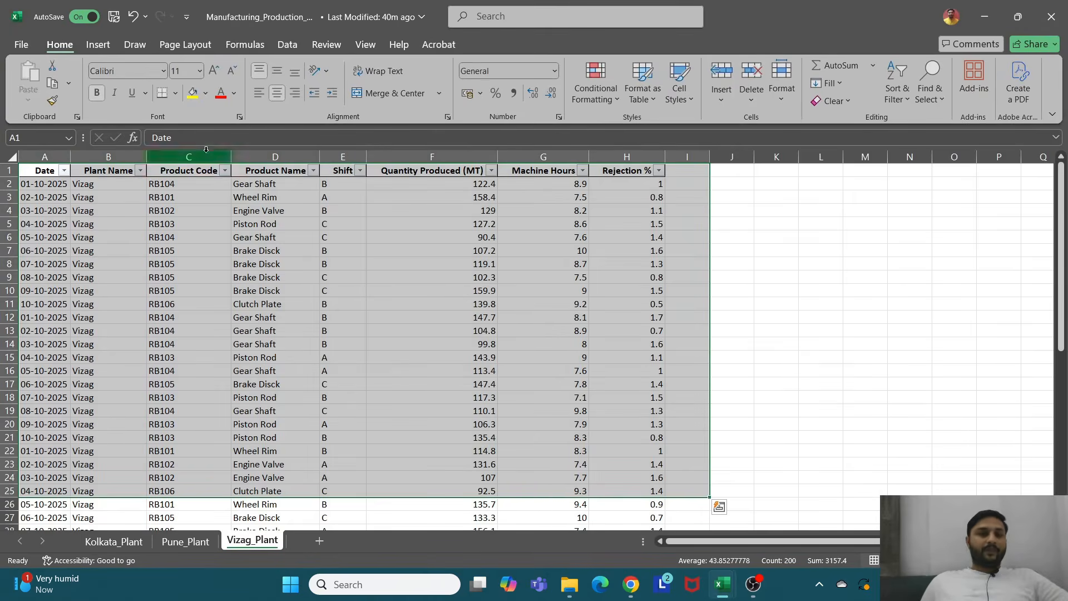
left_click(995, 21)
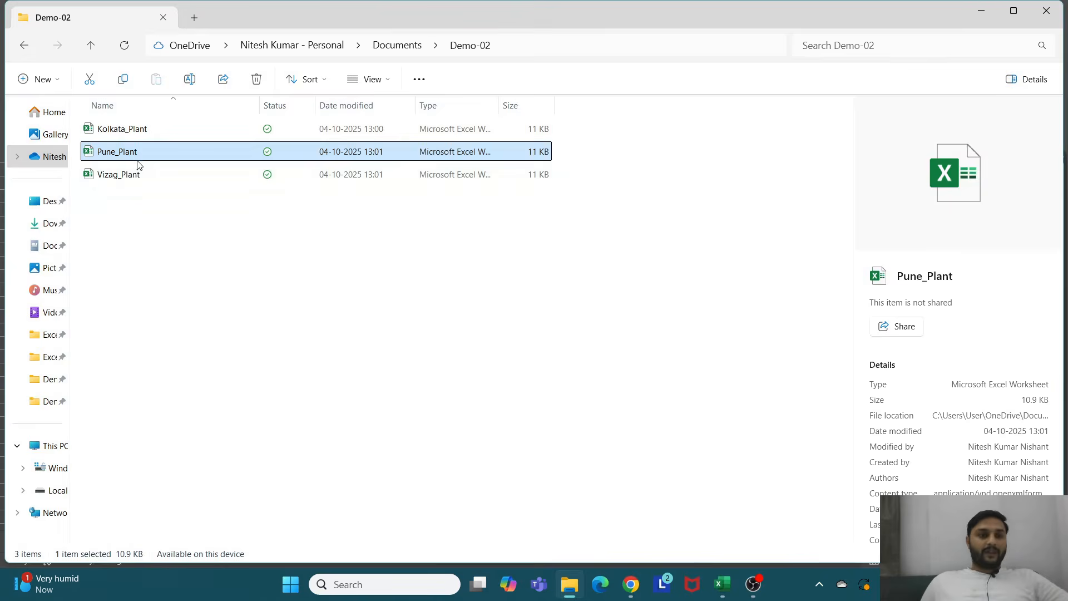
left_click(99, 194)
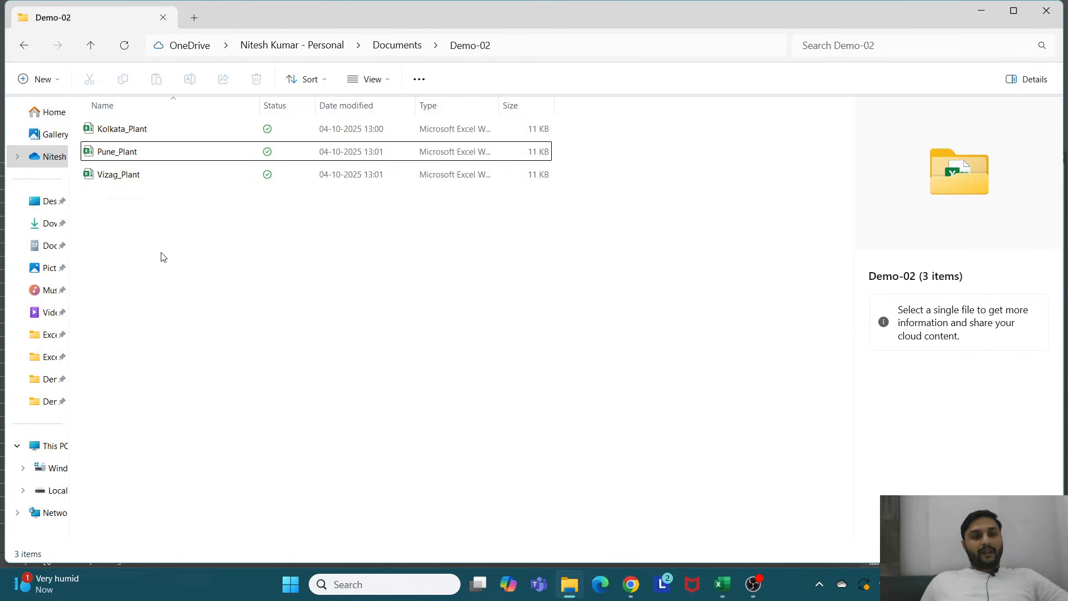
left_click(93, 46)
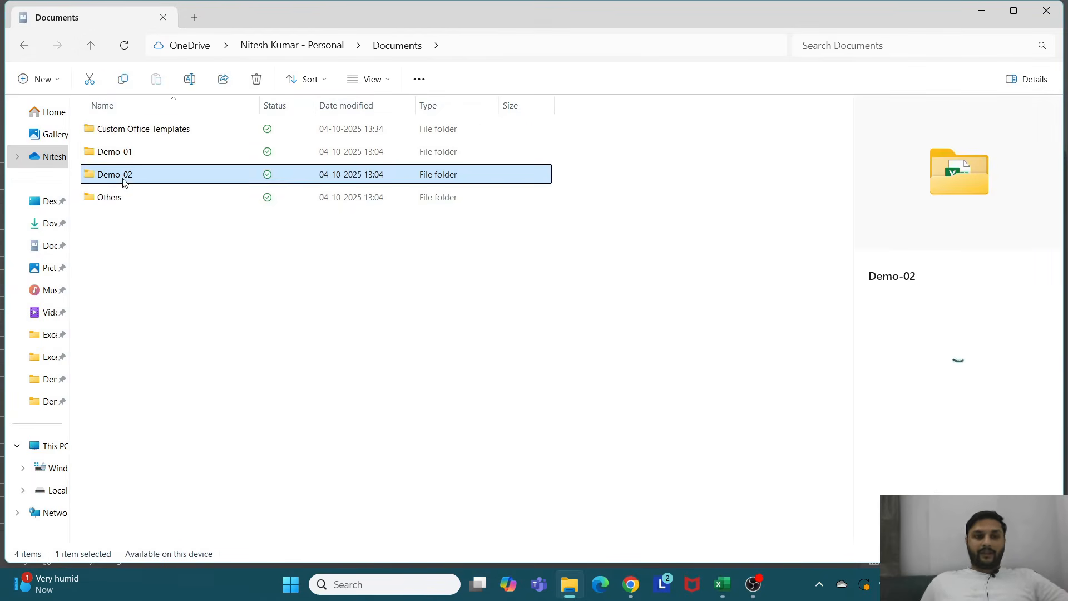
Step: Open the Demo-01 folder holding the Manufacturing_Production_Data workbook
left_click(128, 151)
double_click(128, 151)
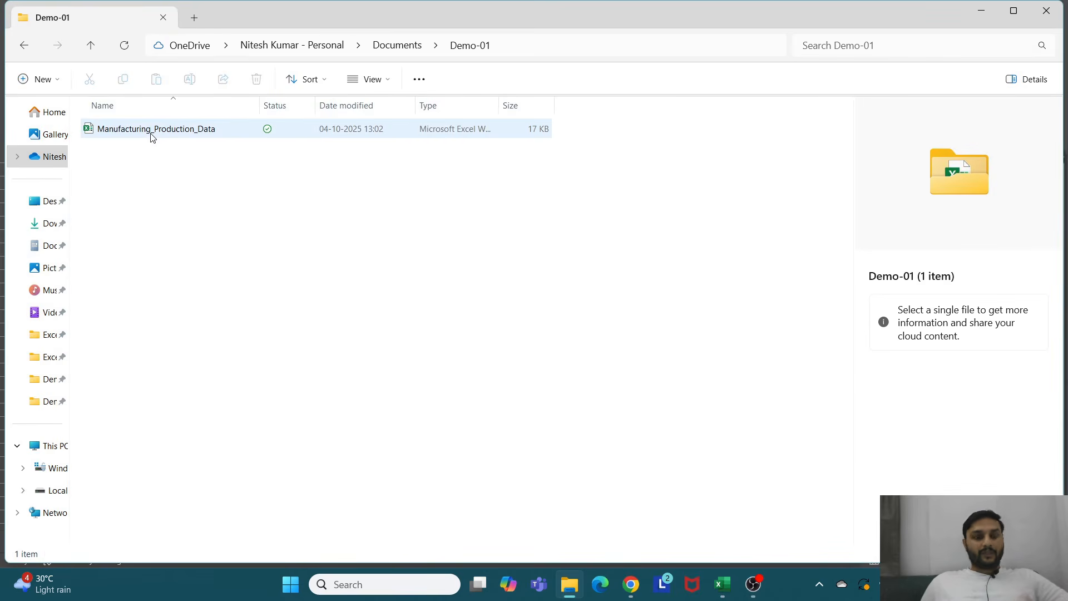
left_click(92, 46)
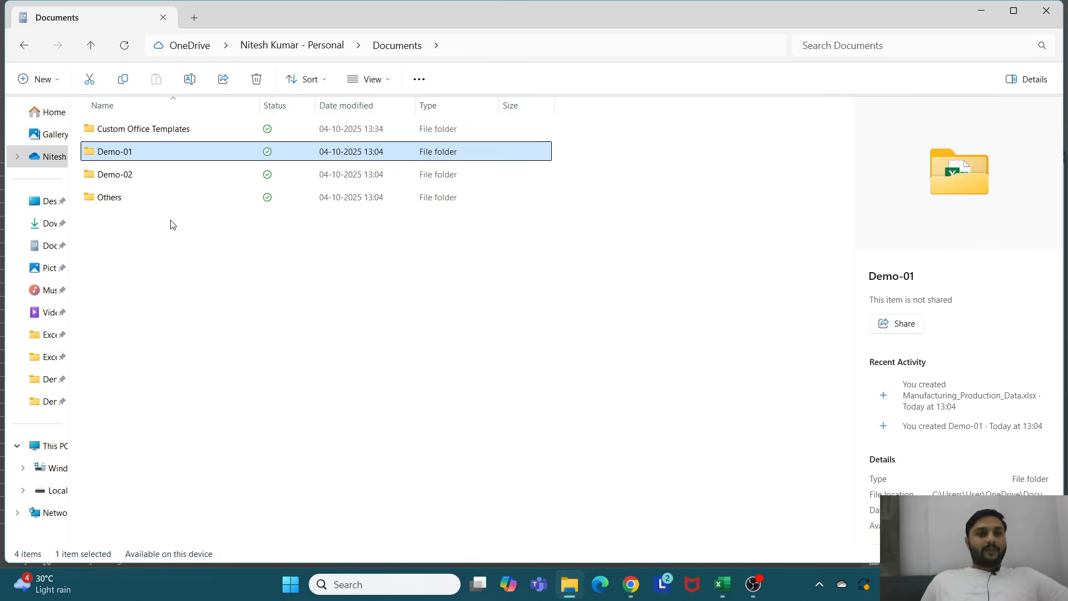
double_click(138, 159)
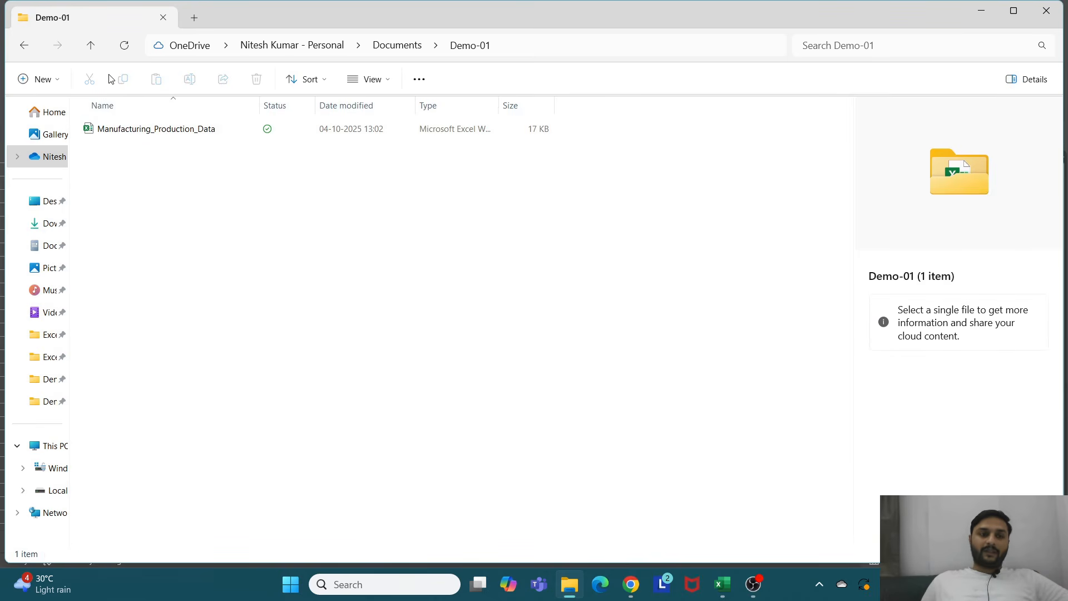
left_click(91, 47)
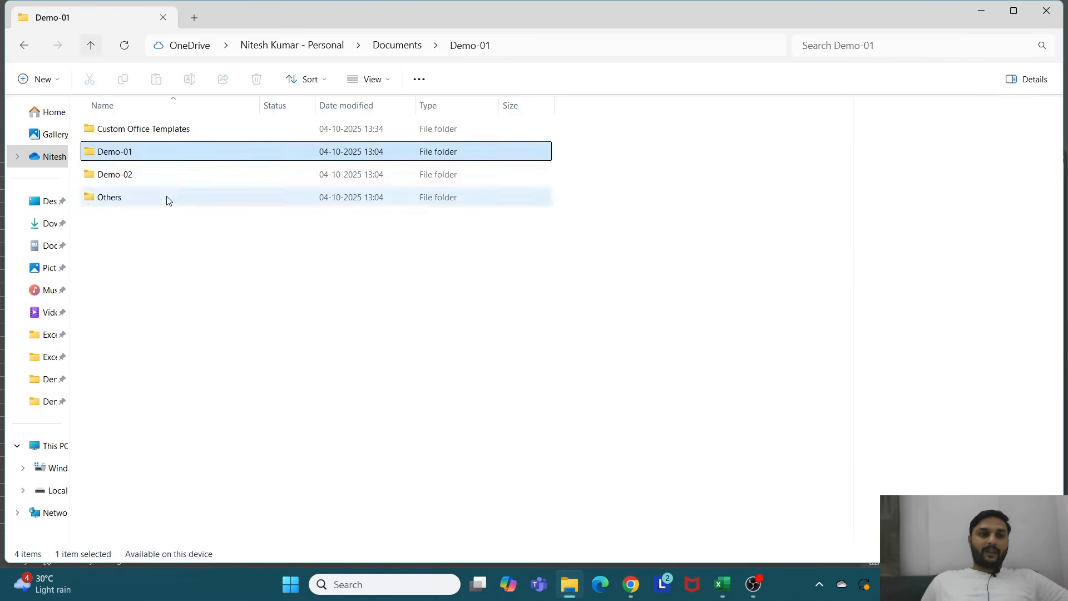
double_click(139, 161)
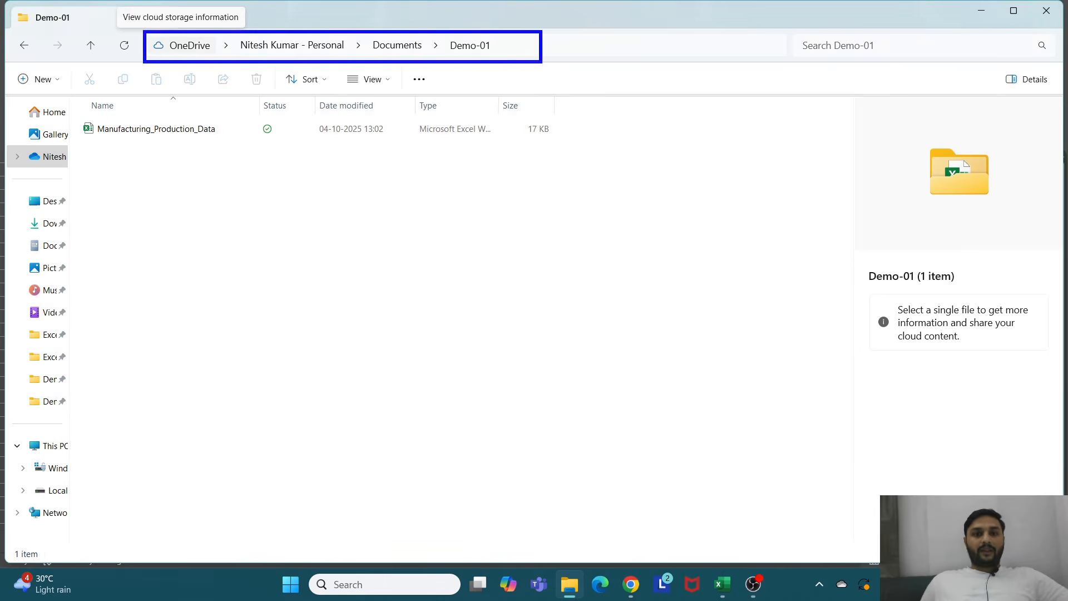
Step: Copy the Demo-01 folder path from the address bar
left_click(504, 43)
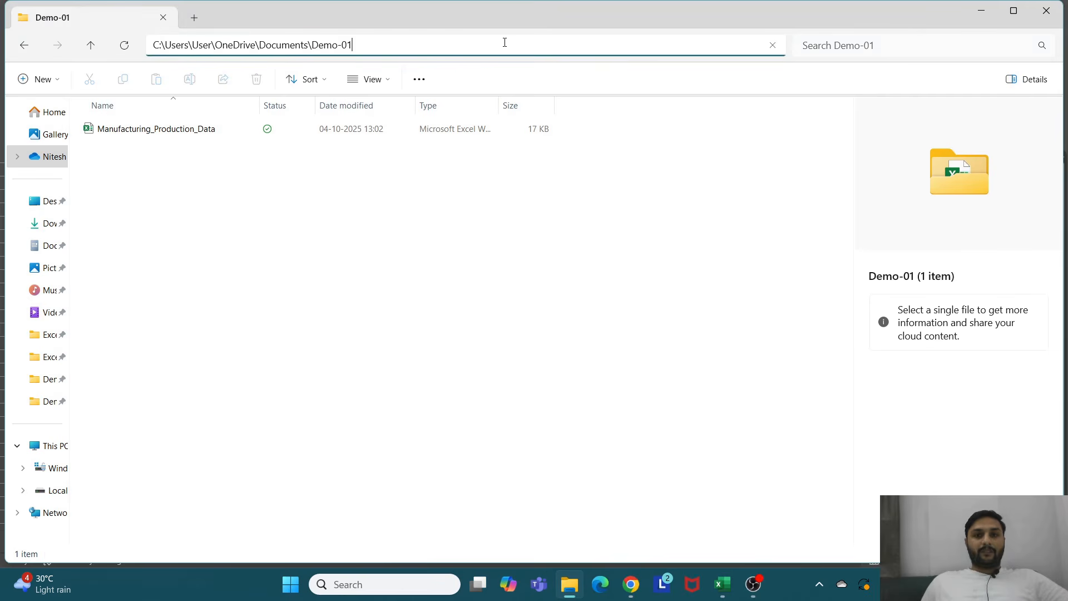
left_click_drag(385, 48, 150, 43)
key("ctrl+c")
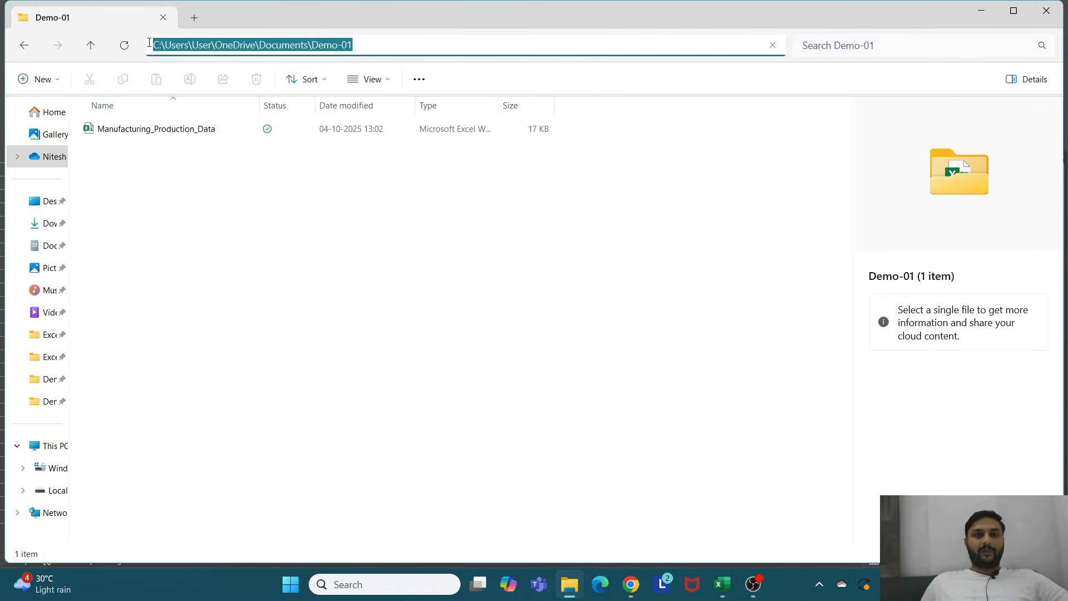
Step: Close the sketch workbook without saving it
left_click(722, 585)
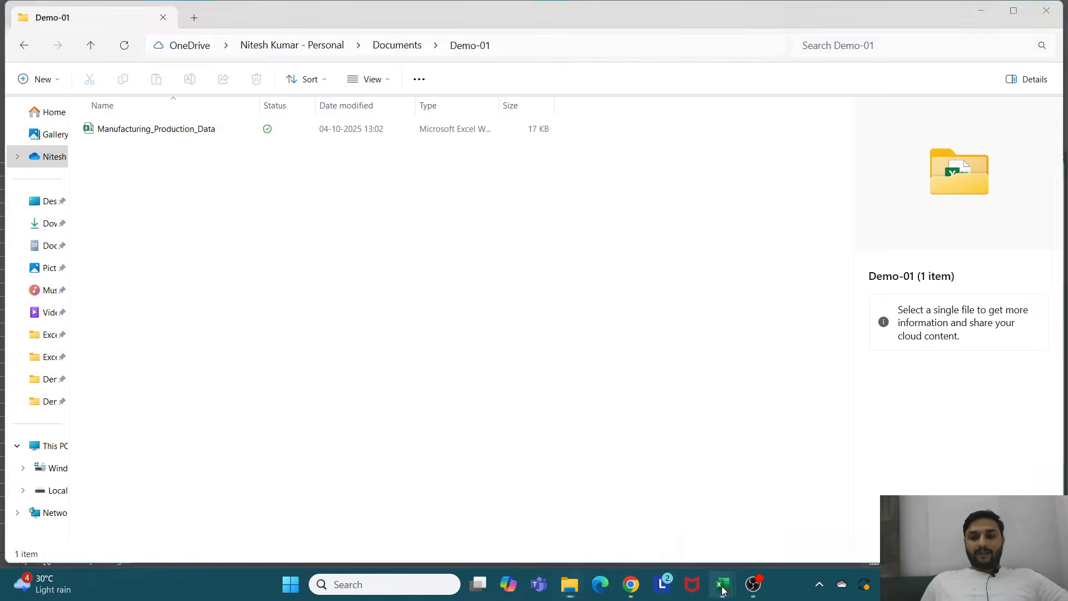
left_click(771, 510)
left_click(1052, 17)
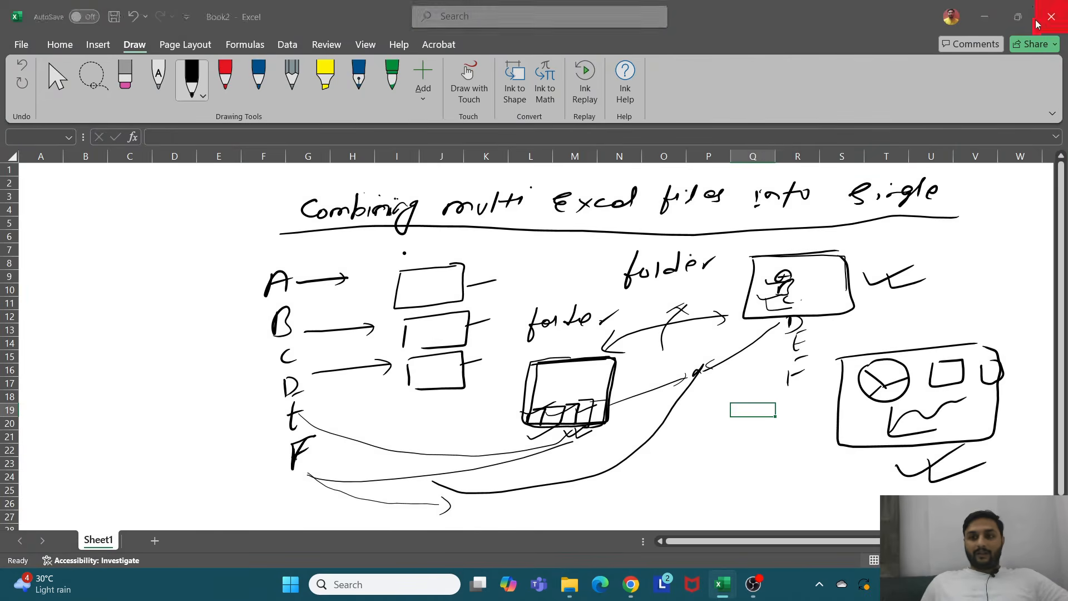
left_click(586, 368)
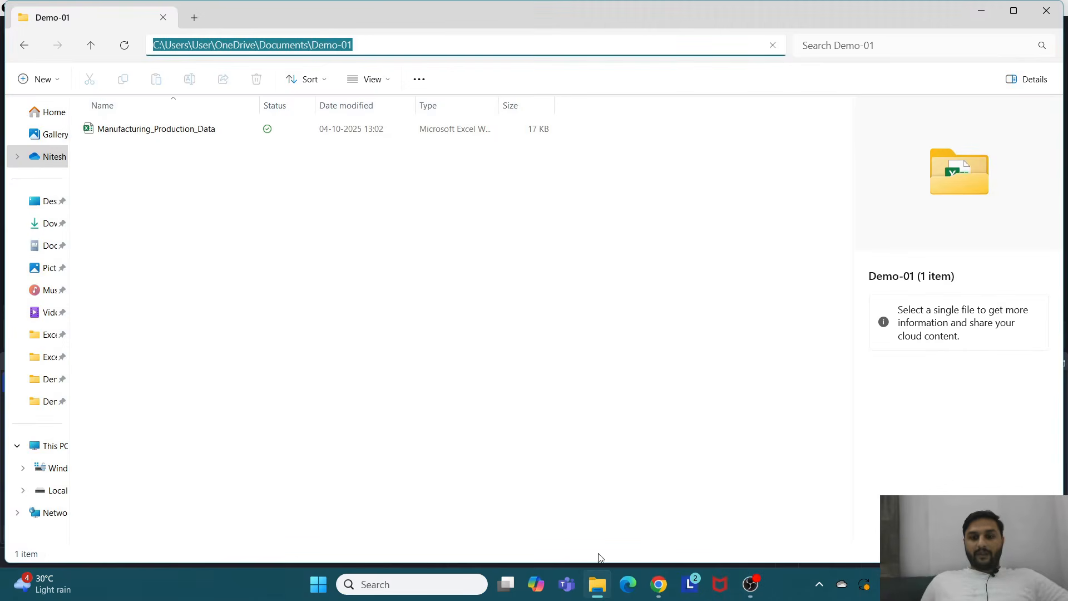
Step: Launch Excel from the Windows search and create a blank workbook
left_click(428, 583)
type("e")
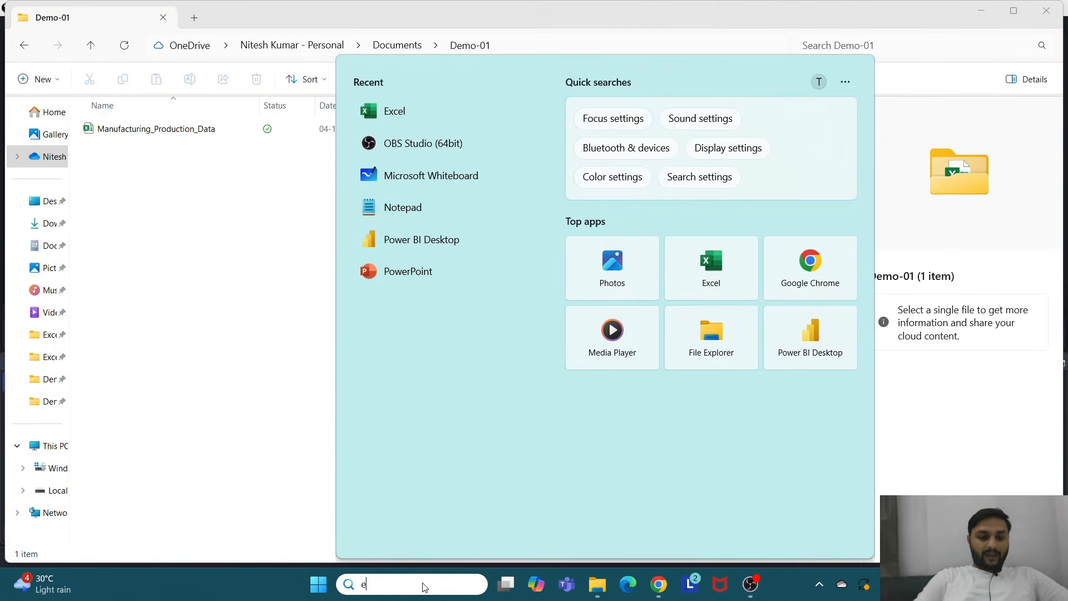
type("xce")
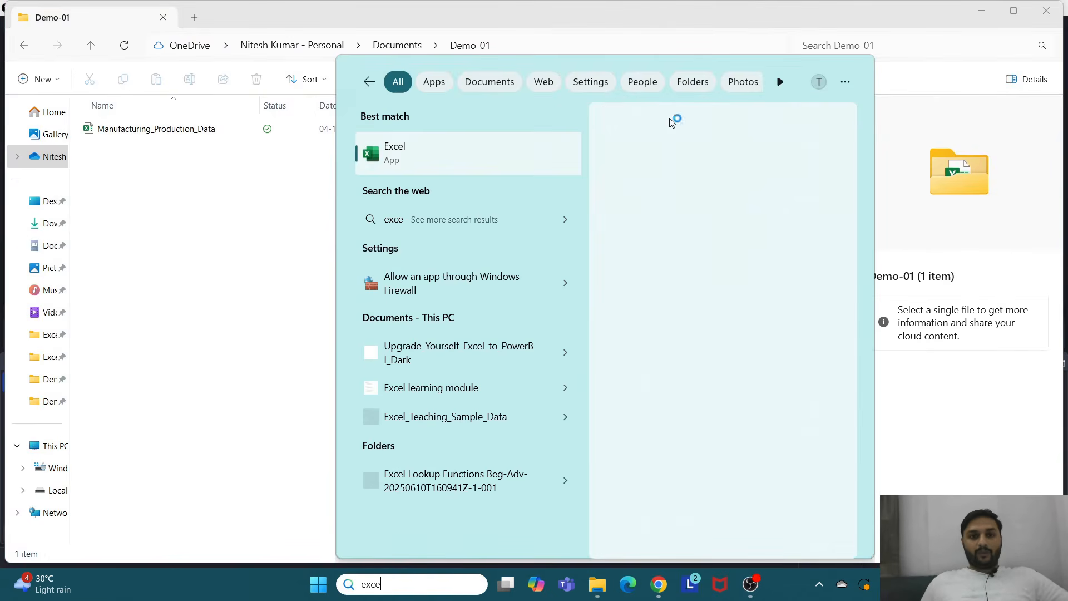
left_click(404, 167)
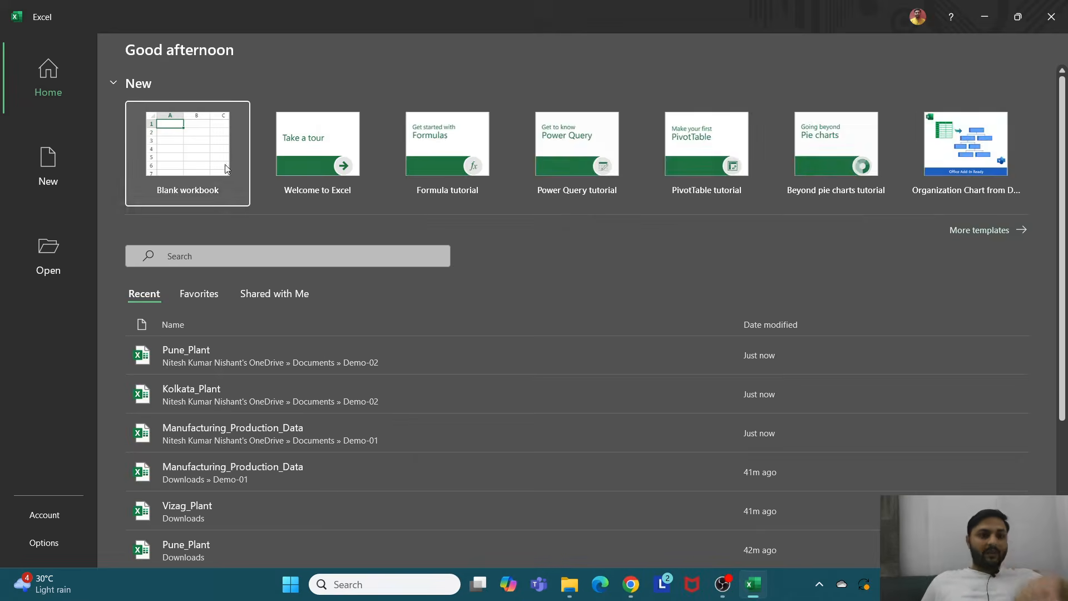
left_click(208, 150)
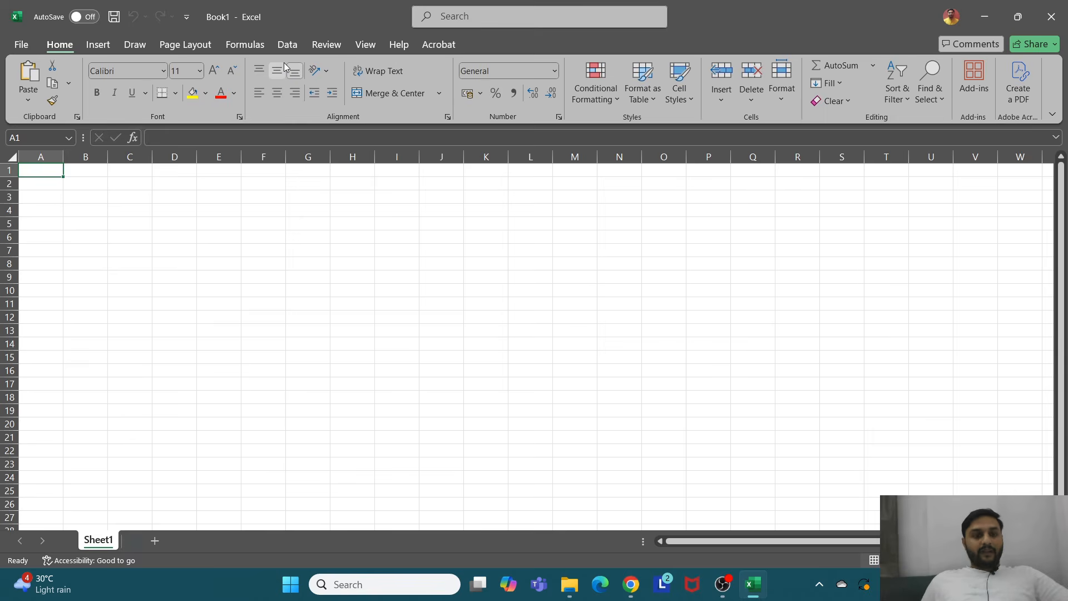
Step: Get data from a folder, pasting the copied Demo-01 folder path and opening it
left_click_drag(260, 33, 319, 61)
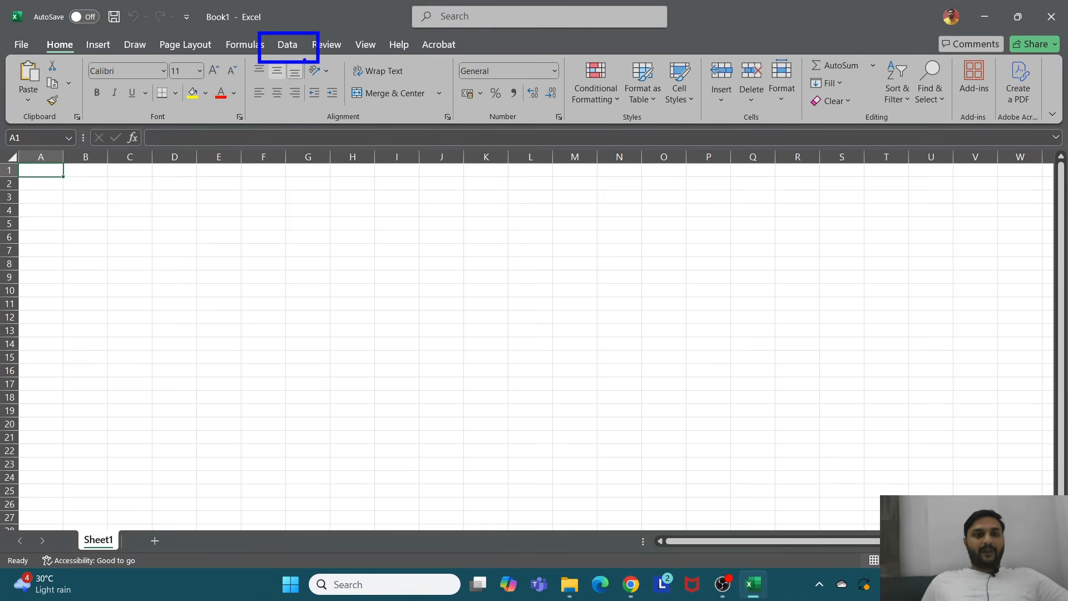
left_click(288, 44)
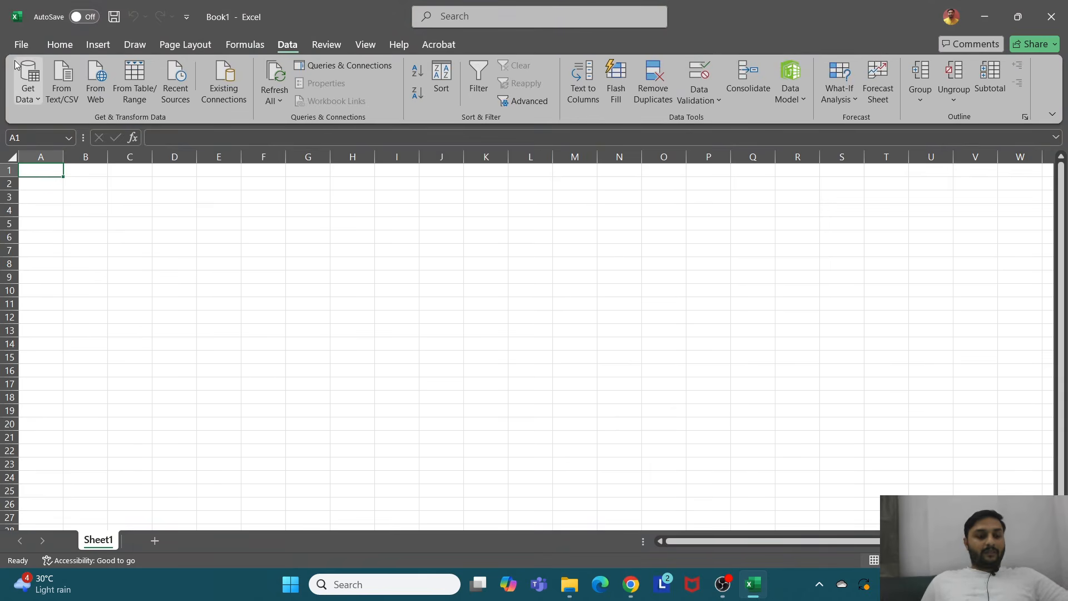
left_click_drag(11, 58, 52, 122)
left_click(33, 94)
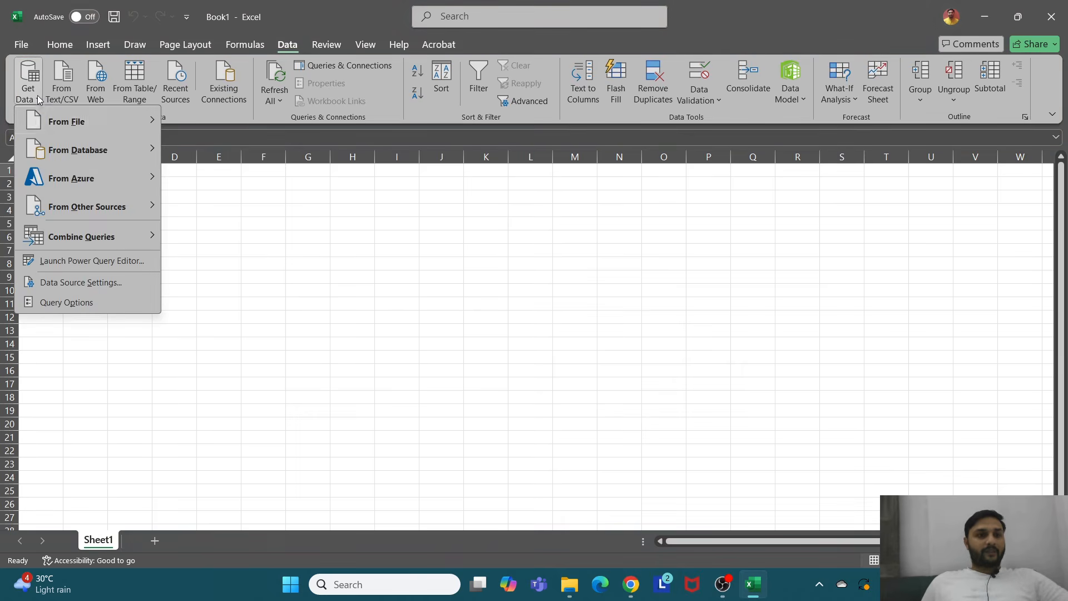
mouse_move(66, 123)
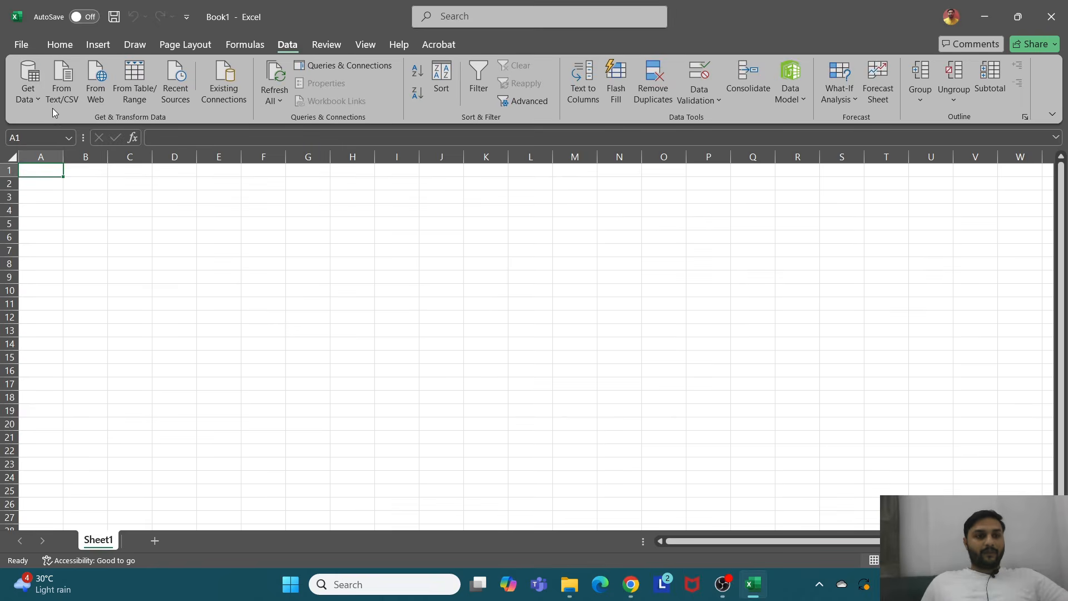
left_click(37, 99)
mouse_move(159, 124)
left_click(220, 266)
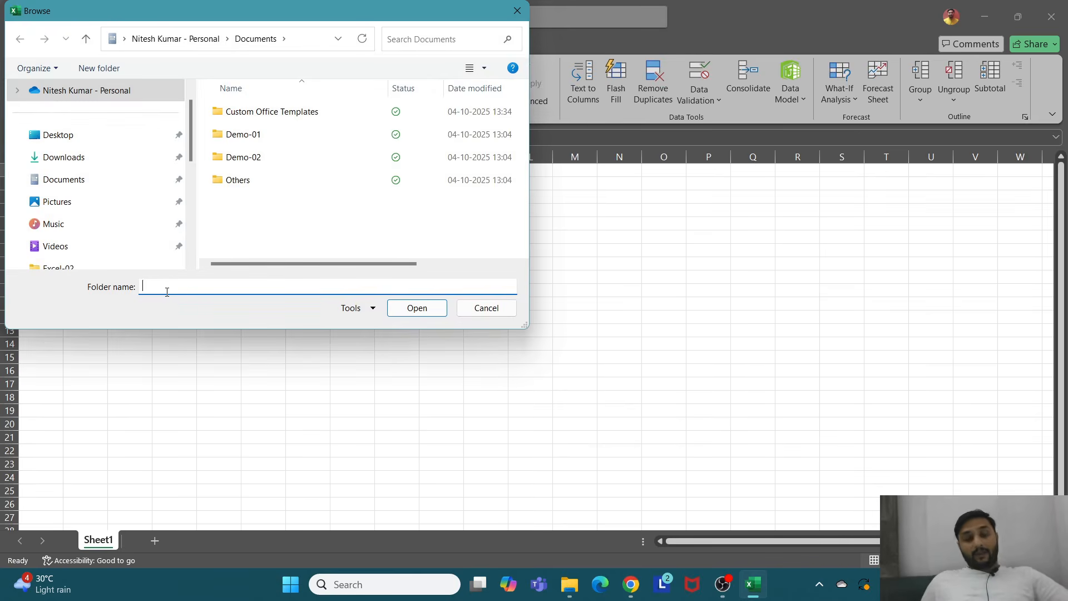
key("ctrl+v")
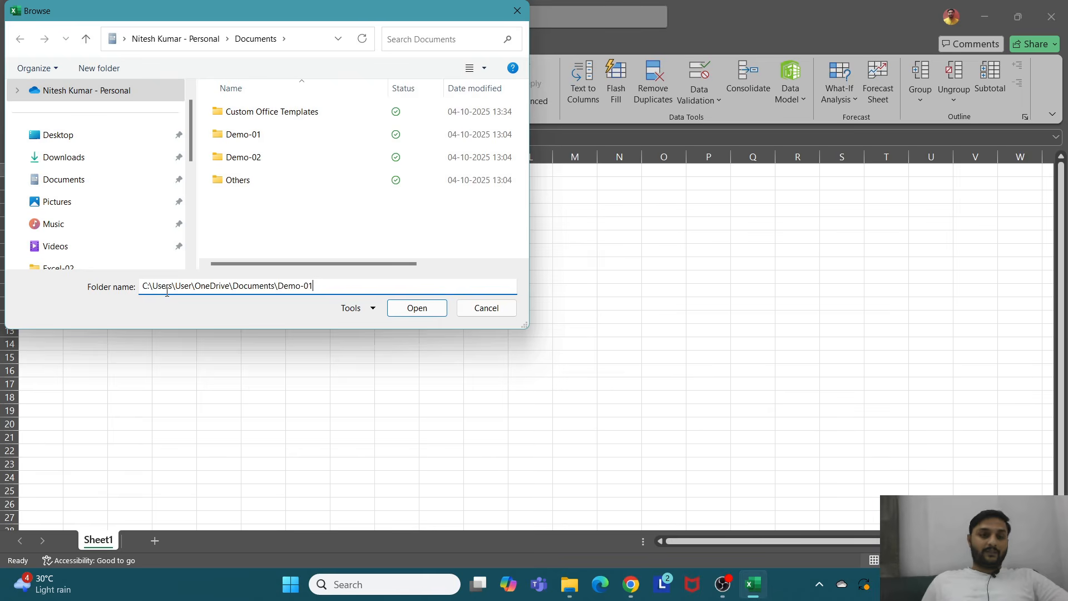
left_click(408, 309)
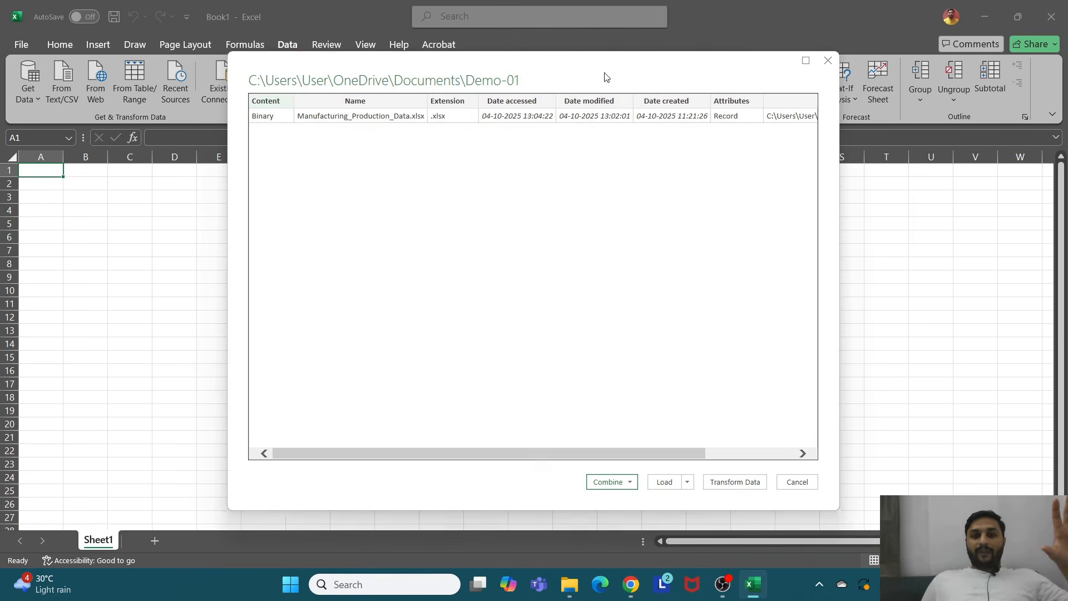
Step: Open the folder query in the Power Query Editor and preview its Content and Extension cells
left_click(730, 462)
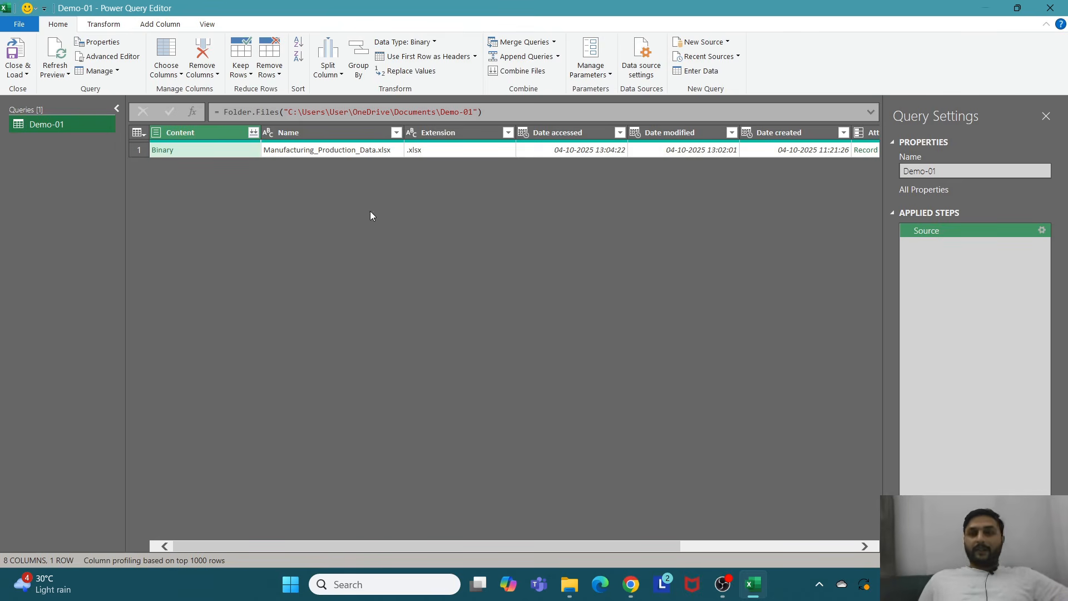
left_click(205, 151)
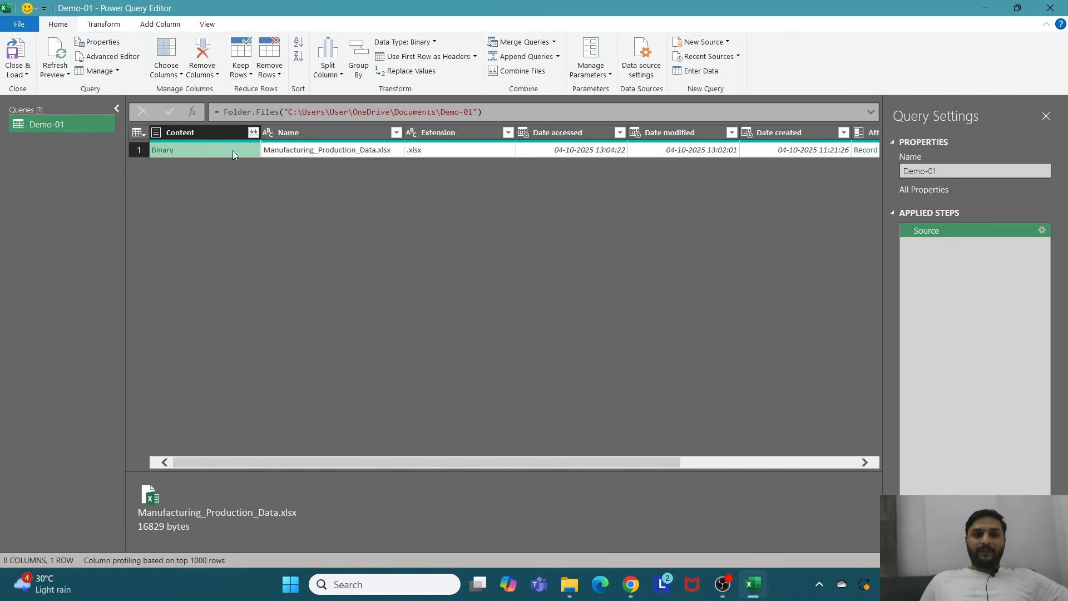
left_click(300, 146)
left_click(428, 155)
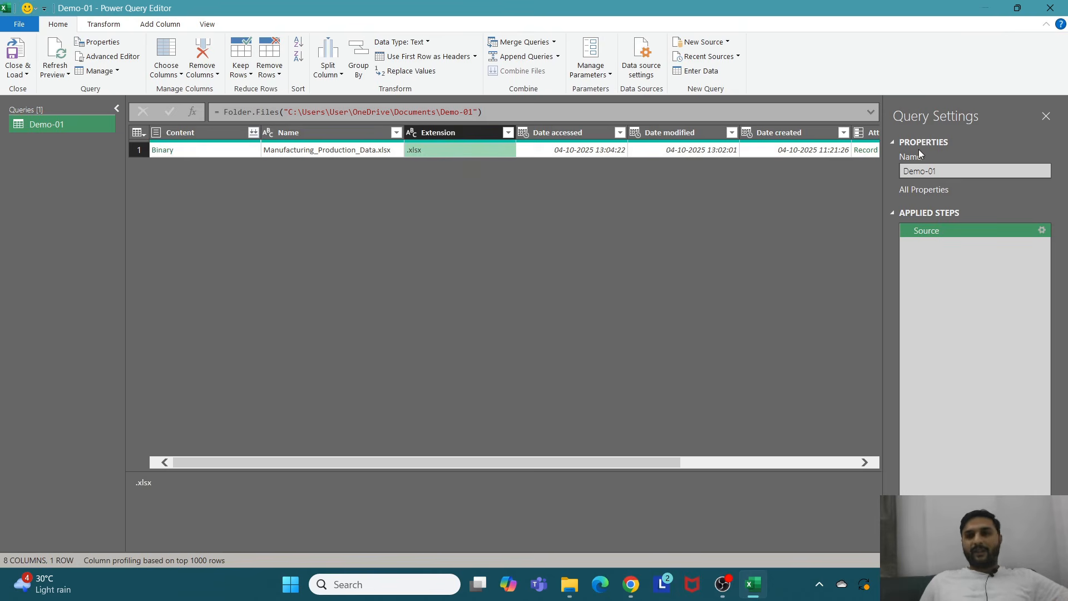
left_click(198, 154)
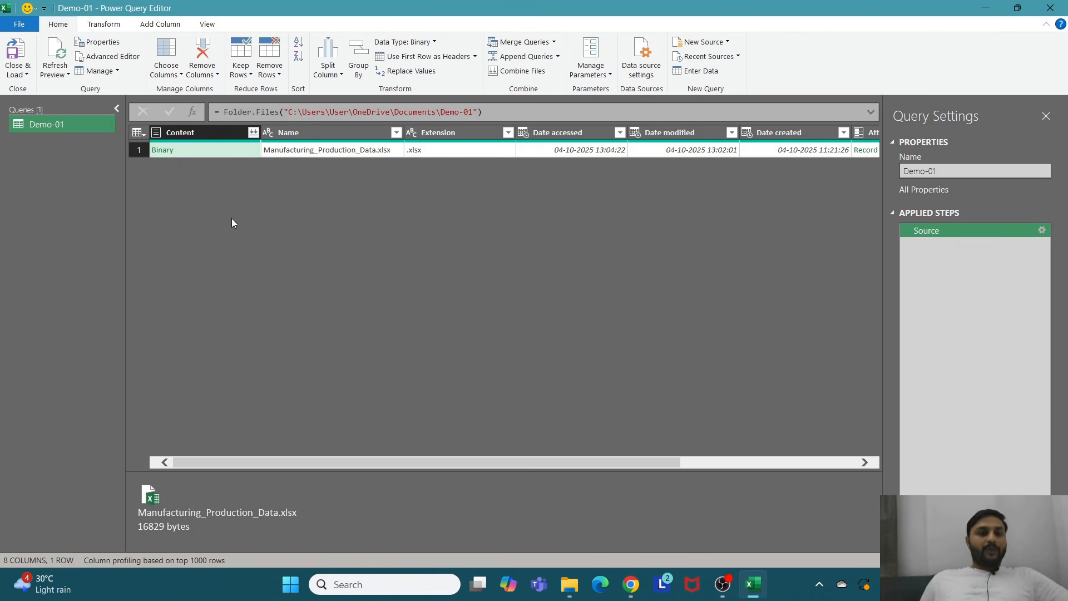
left_click(195, 151)
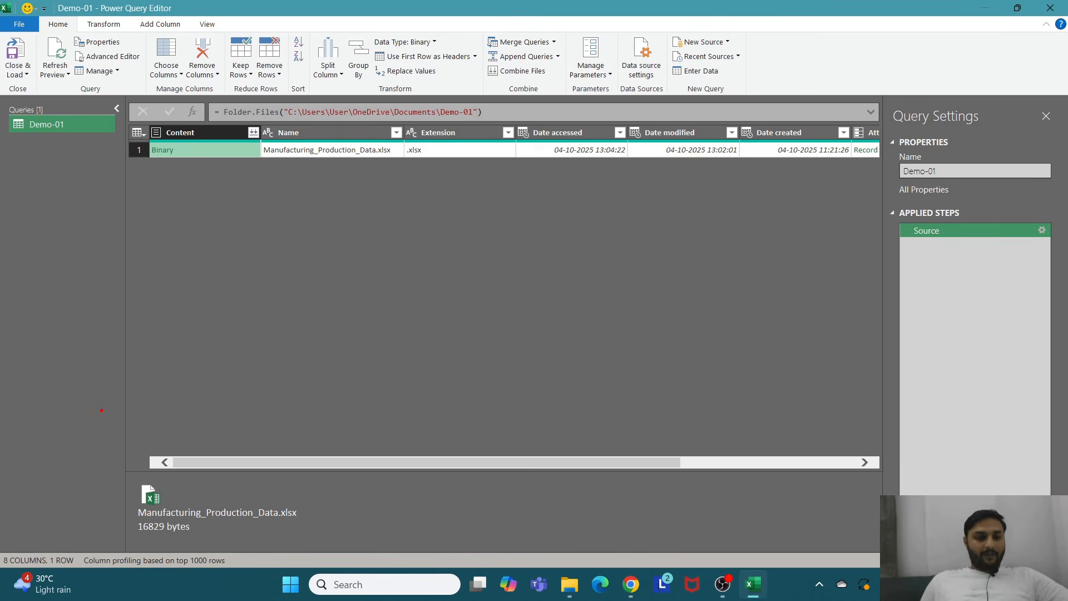
Step: Keep only the Content column, removing all other columns from the query
mouse_move(74, 410)
left_mouse_down()
mouse_move(178, 483)
mouse_move(327, 467)
mouse_move(354, 538)
left_mouse_up()
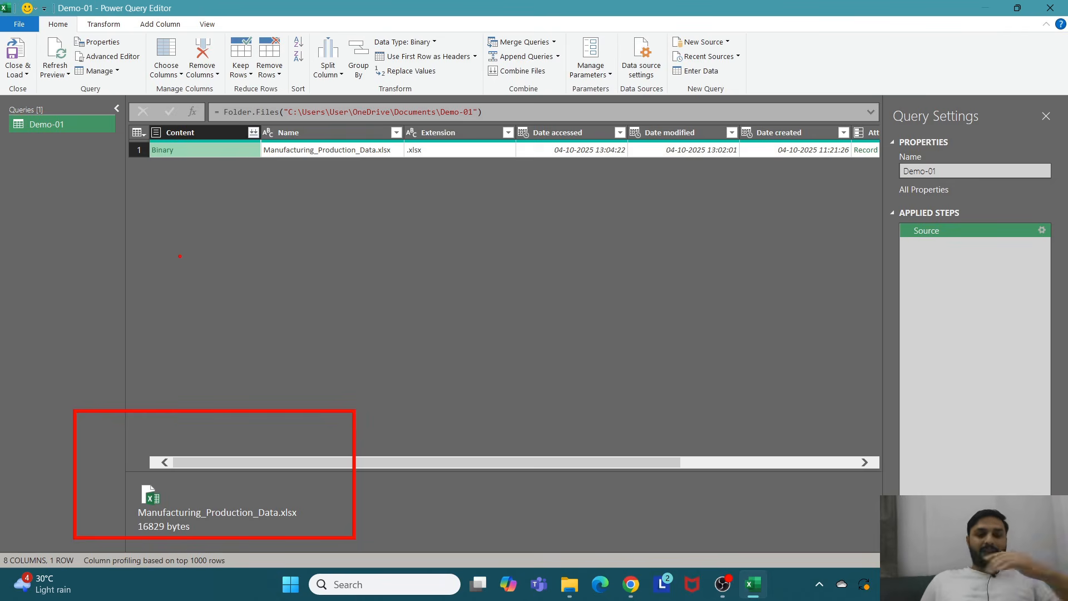
key("Escape")
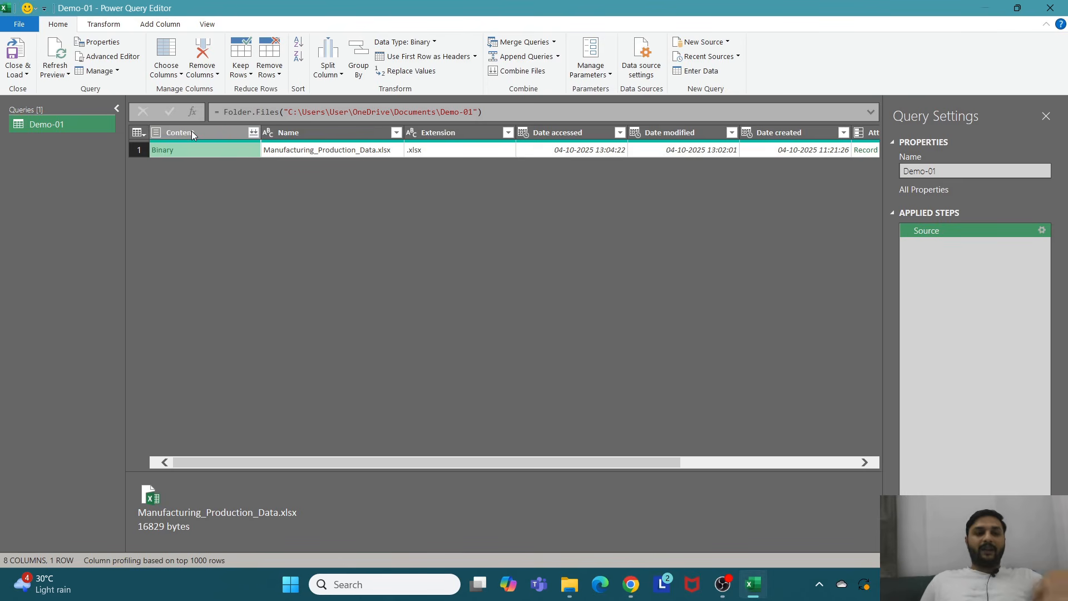
left_click(192, 133)
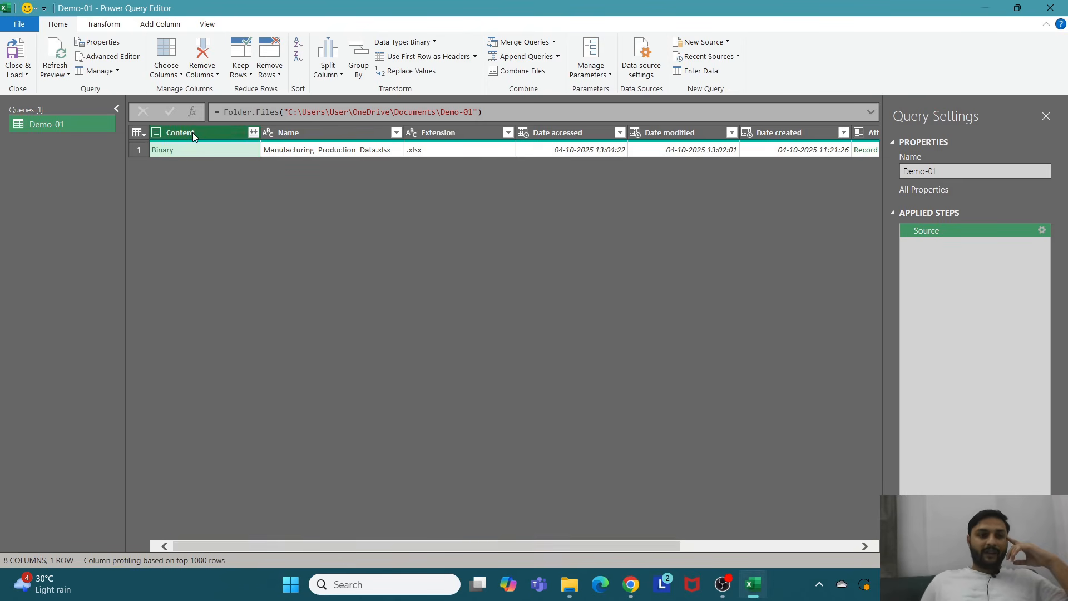
right_click(192, 132)
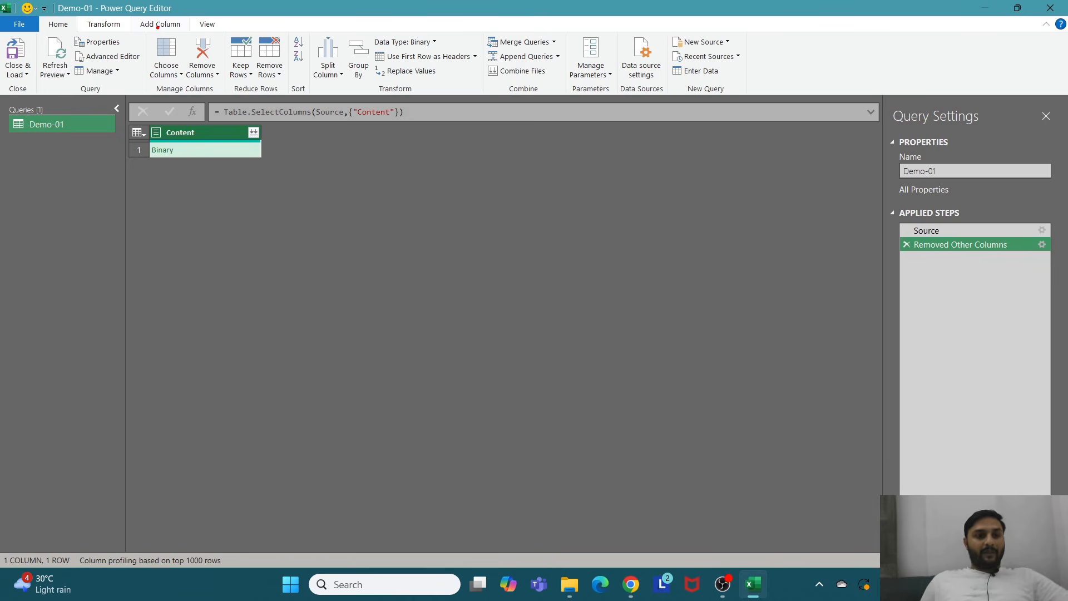
Step: Add a custom column named Custom with the formula Excel.Workbook([Content])
left_click_drag(143, 22, 193, 32)
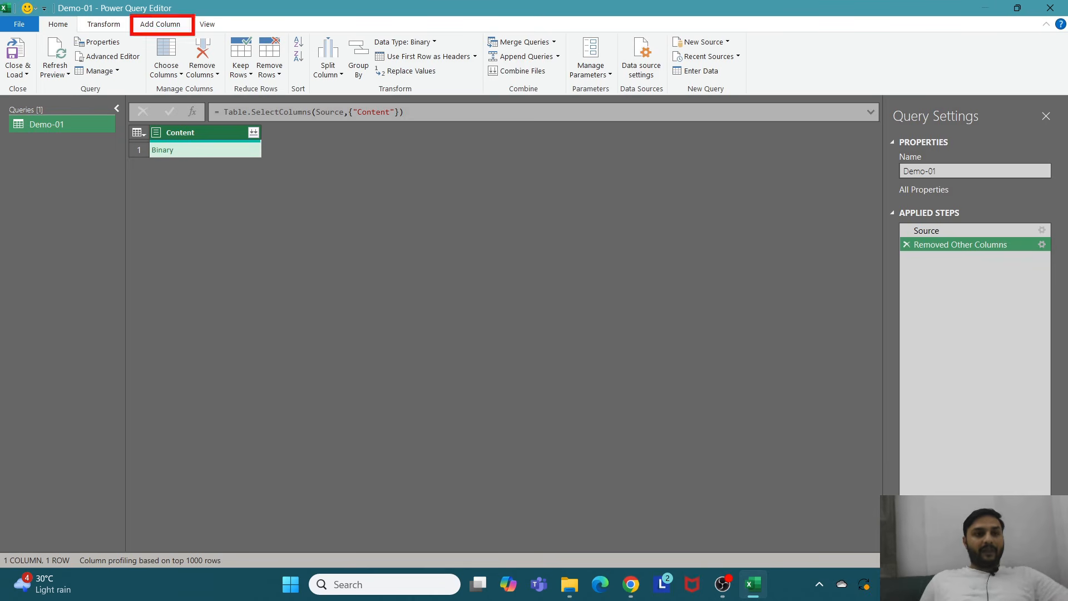
key("Escape")
left_click(161, 24)
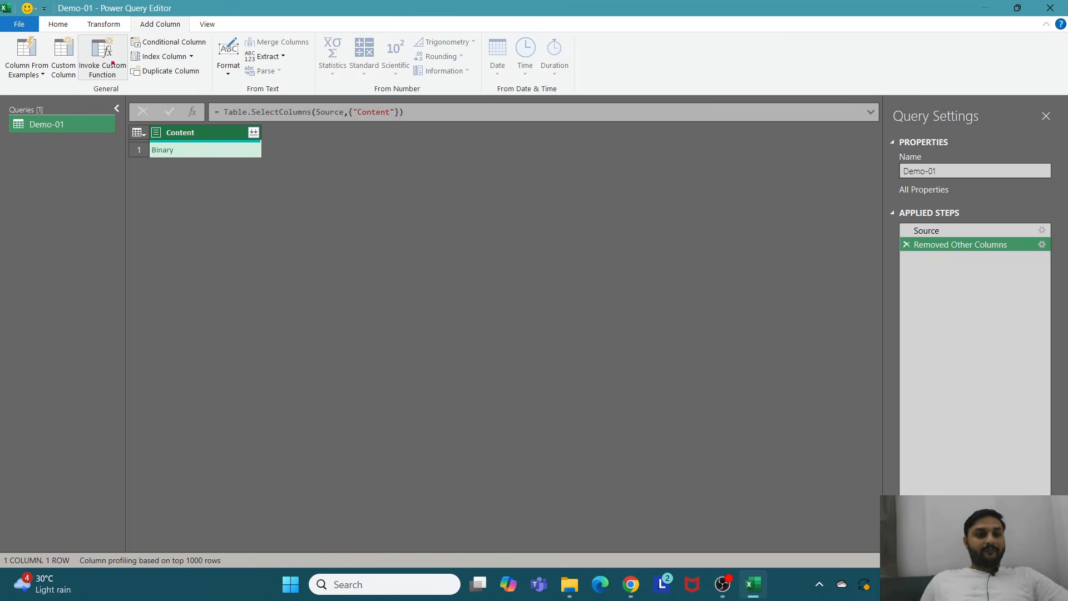
mouse_move(33, 30)
left_mouse_down()
mouse_move(69, 51)
mouse_move(84, 95)
left_mouse_up()
left_click(63, 61)
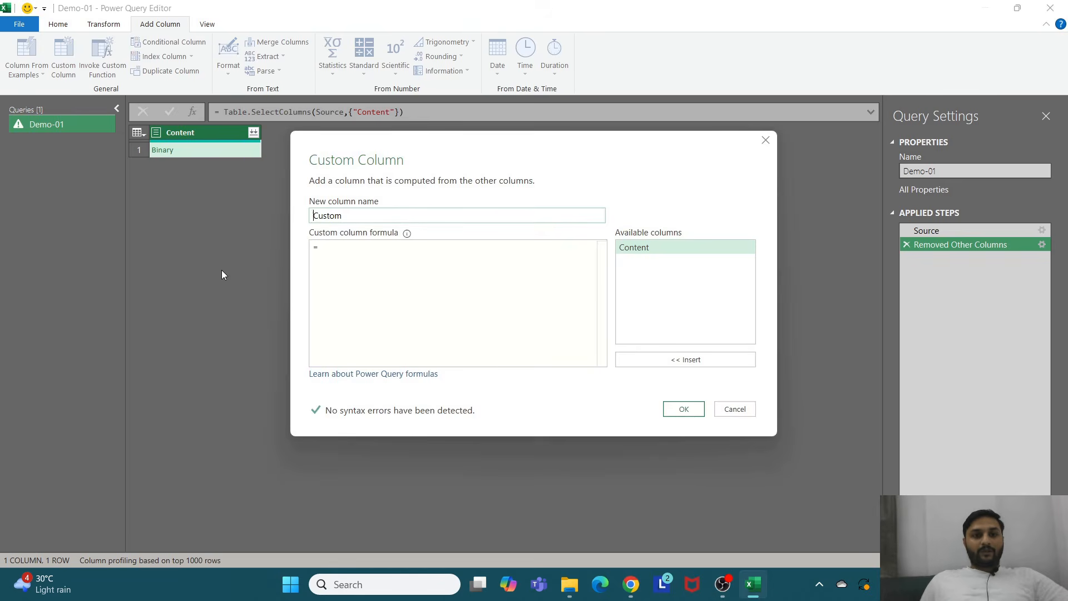
left_click(332, 255)
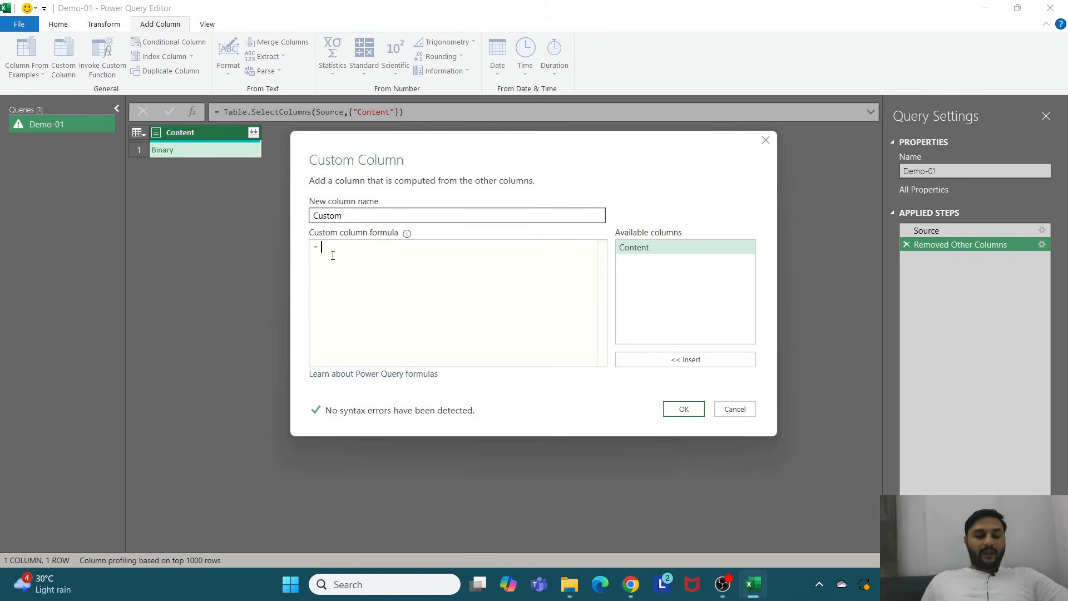
type("Exce")
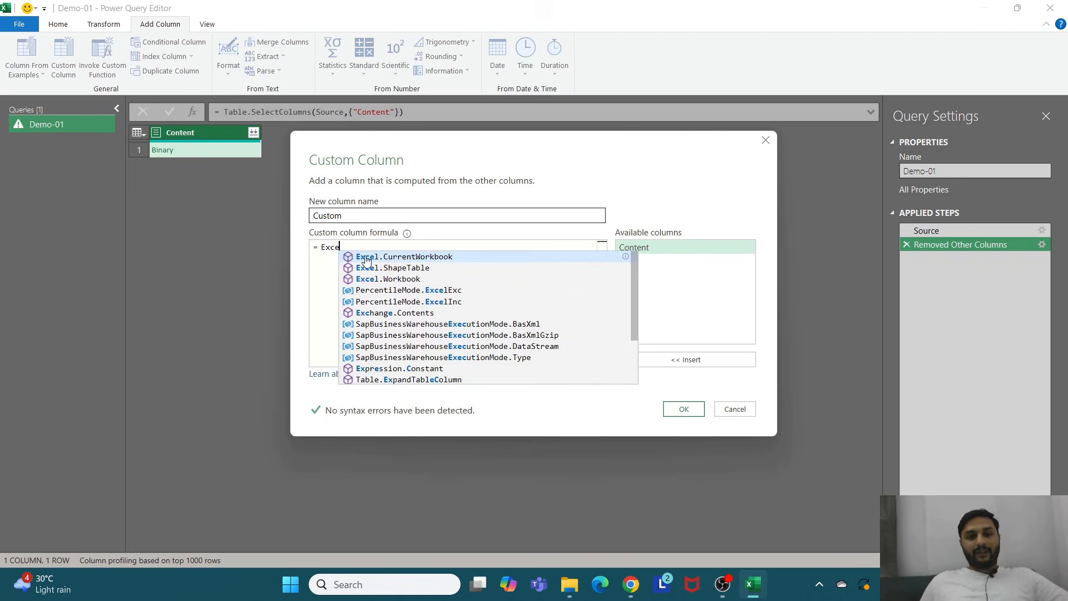
left_click(389, 280)
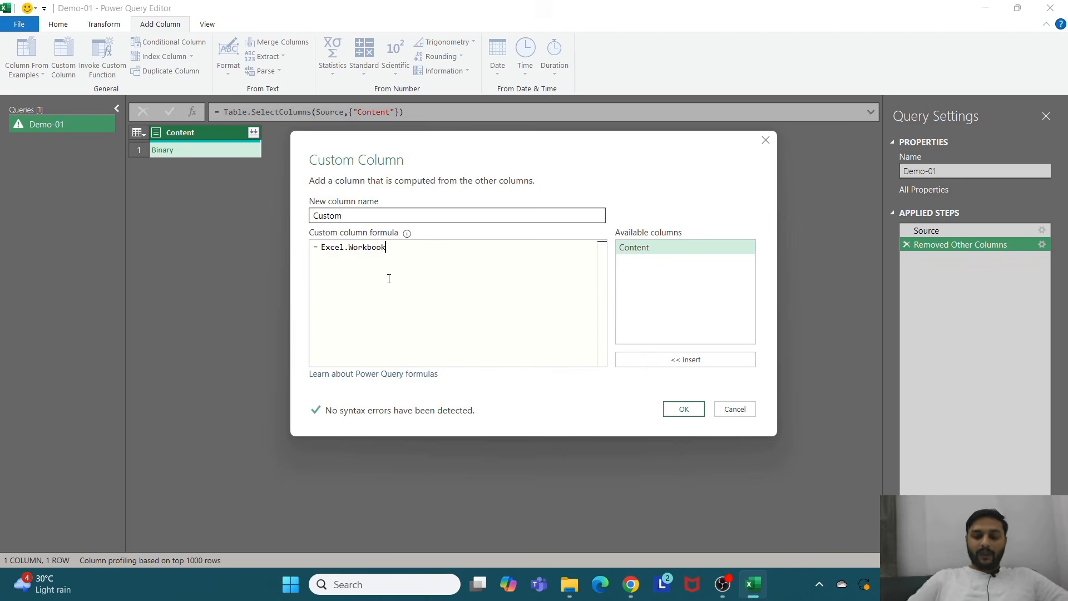
type("()")
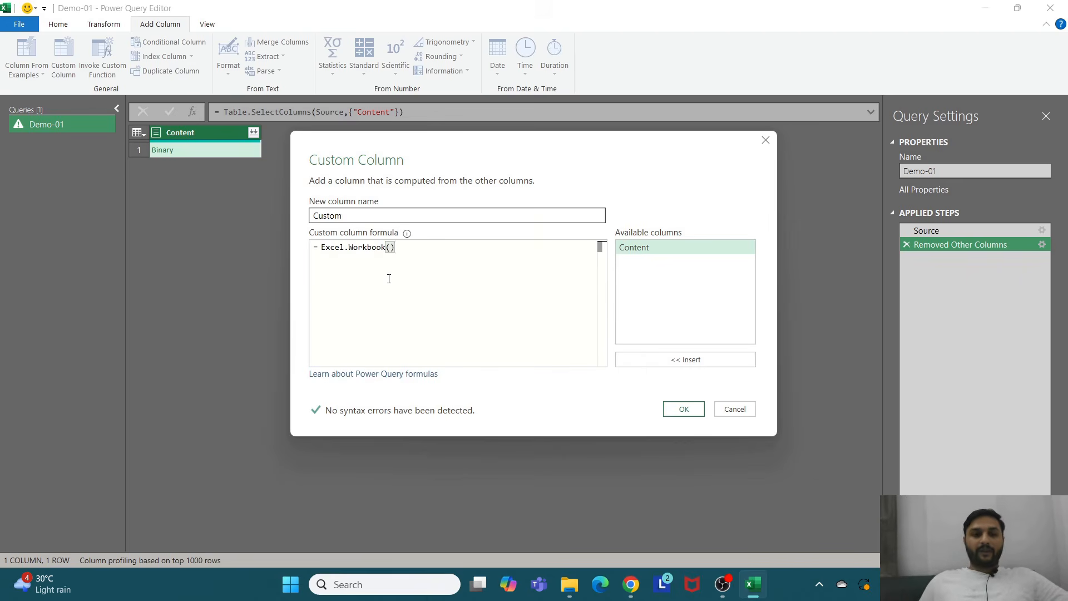
left_click(392, 247)
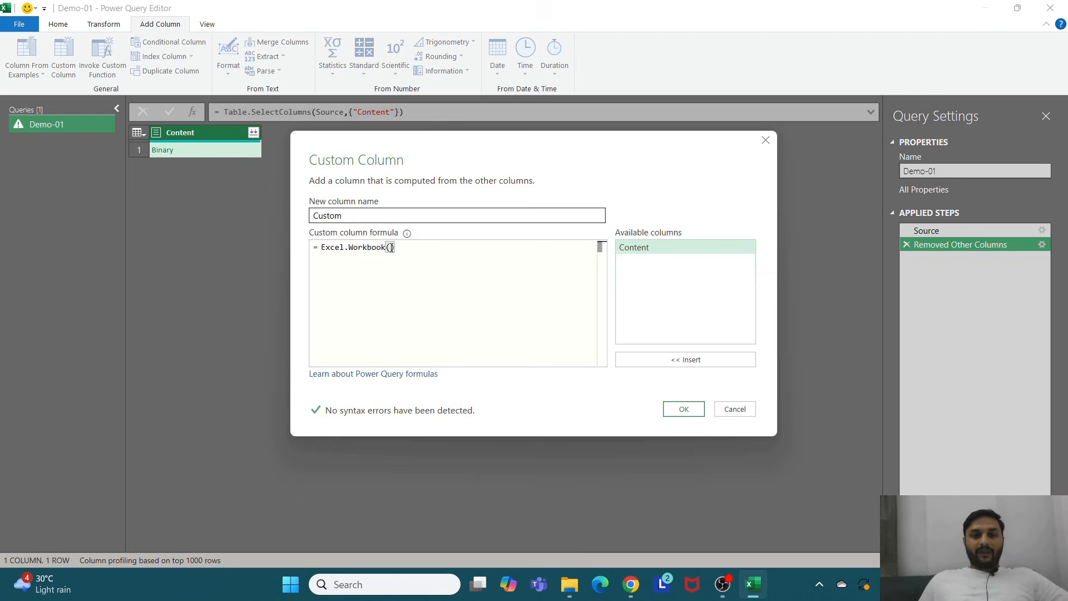
double_click(666, 249)
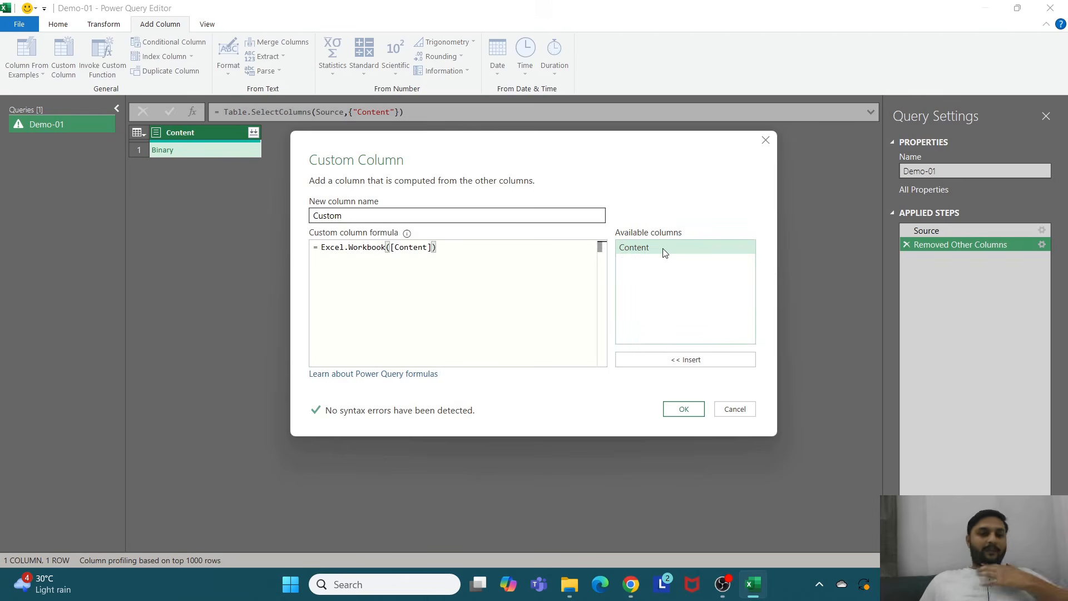
left_click(685, 411)
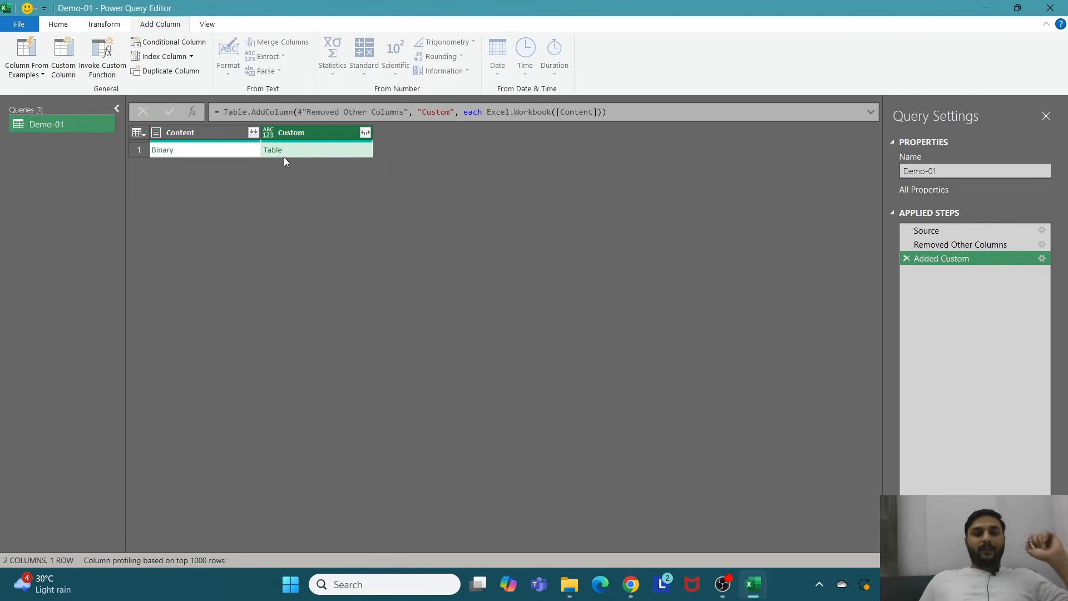
Step: Preview the workbook table in the Custom column, then keep only the Custom column, removing Content
left_click(329, 152)
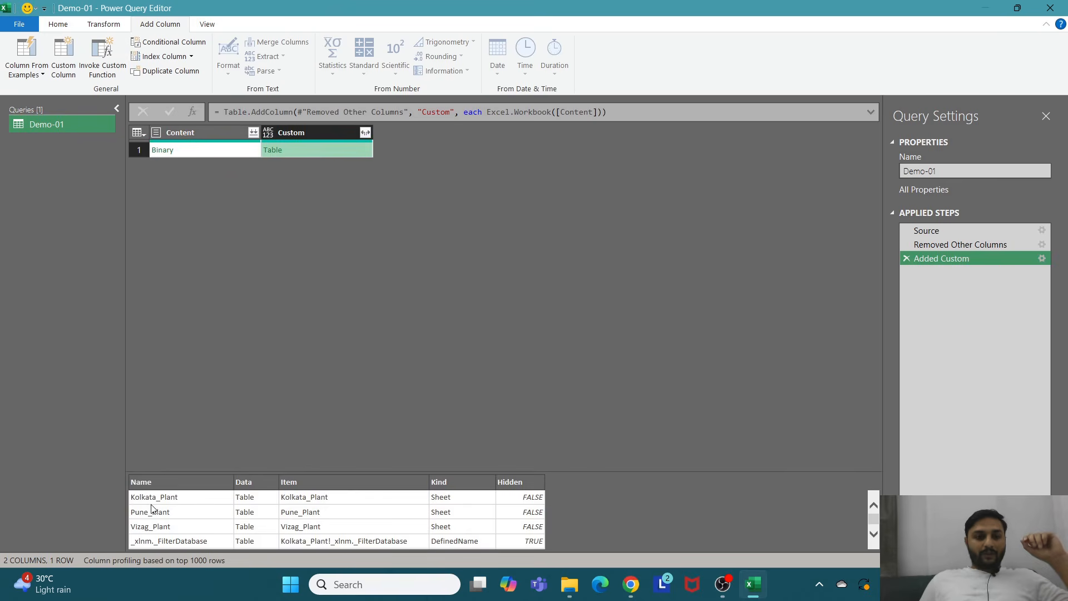
left_click_drag(294, 471, 293, 324)
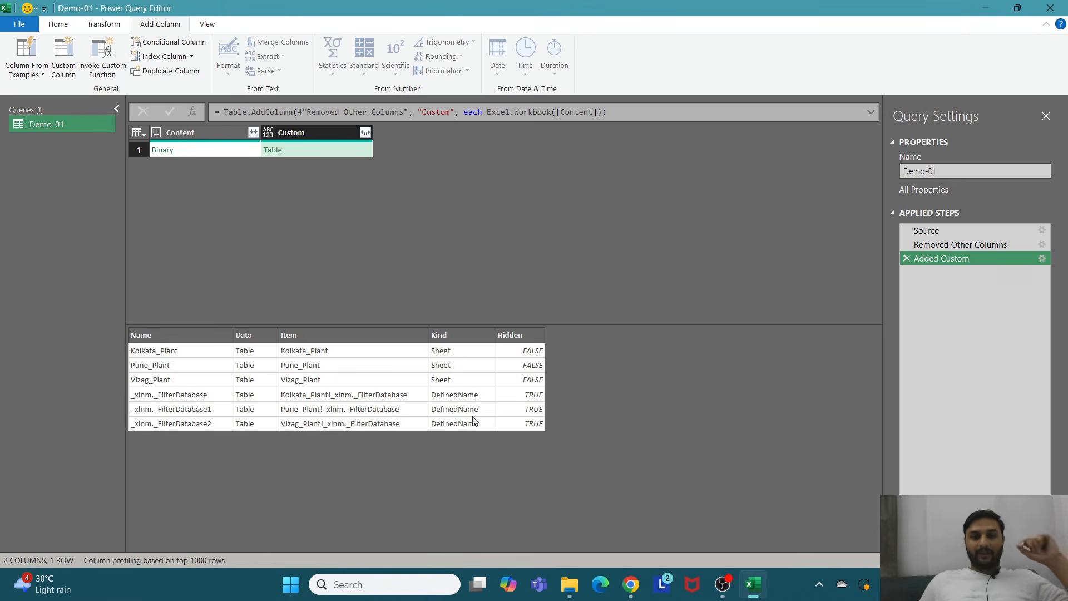
left_click(322, 136)
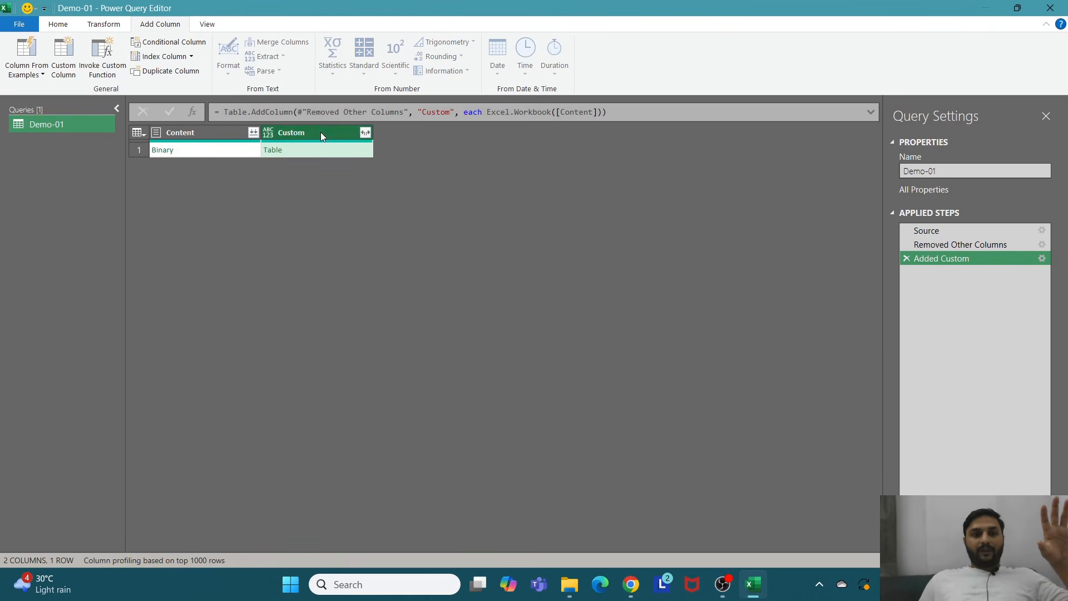
right_click(322, 136)
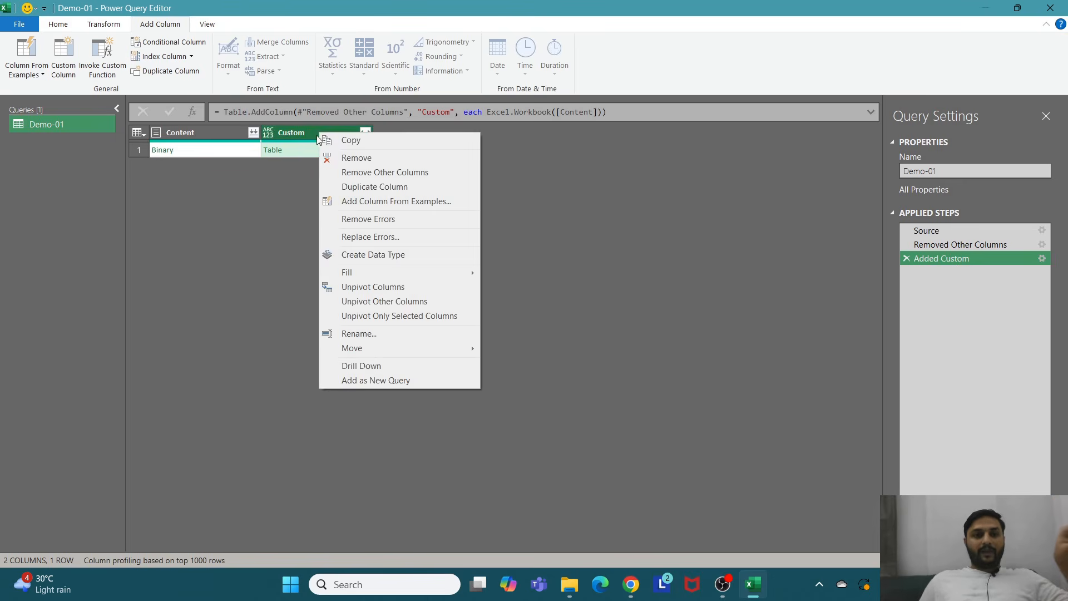
left_click(382, 174)
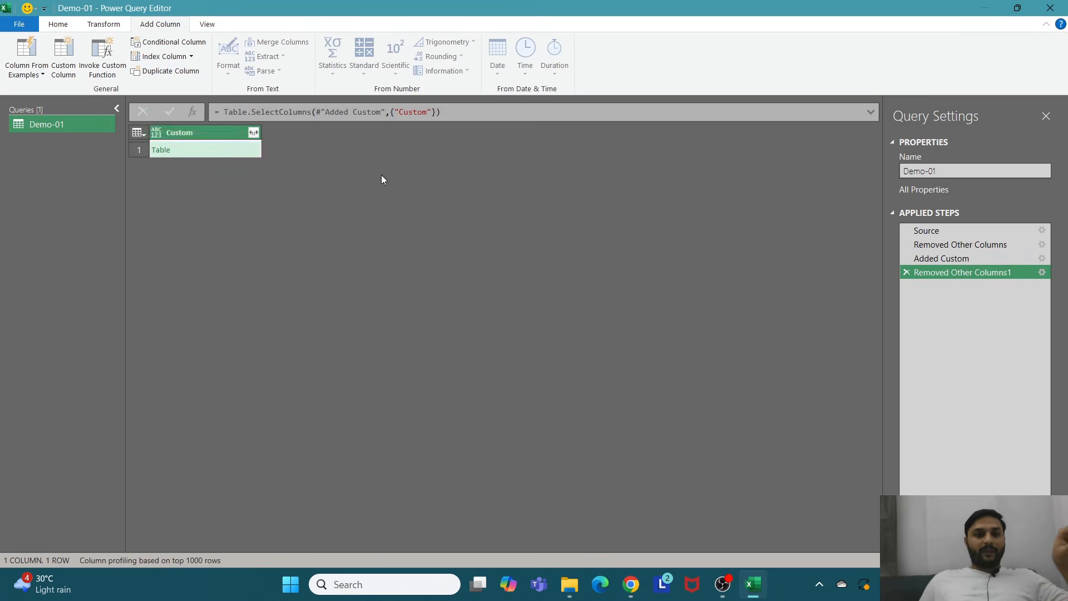
Step: Expand the Custom column to all its fields without using the original column name as prefix
left_click(256, 132)
left_click(43, 278)
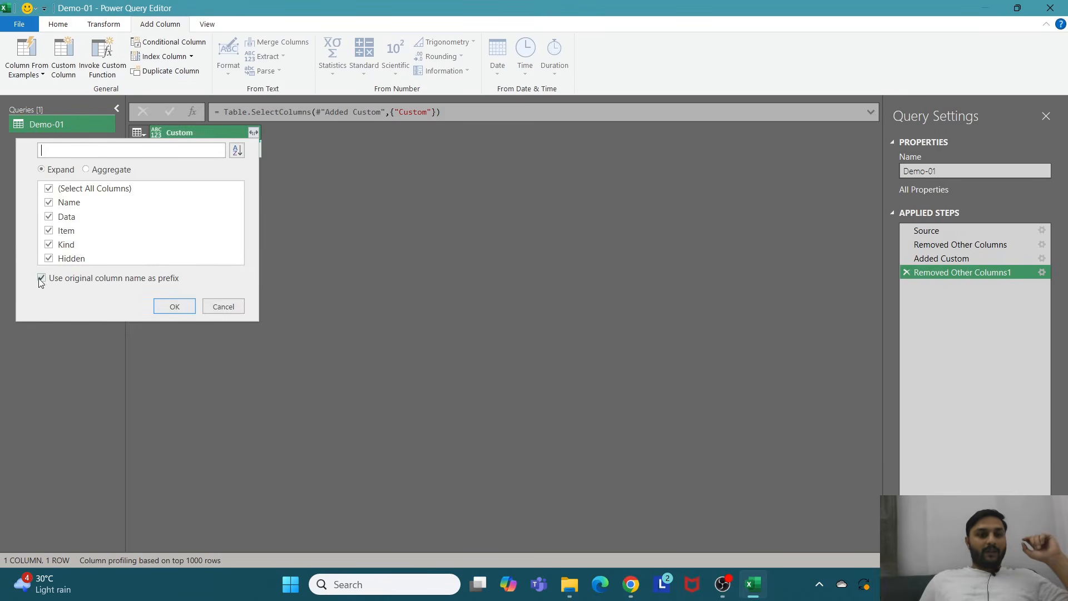
left_click(170, 308)
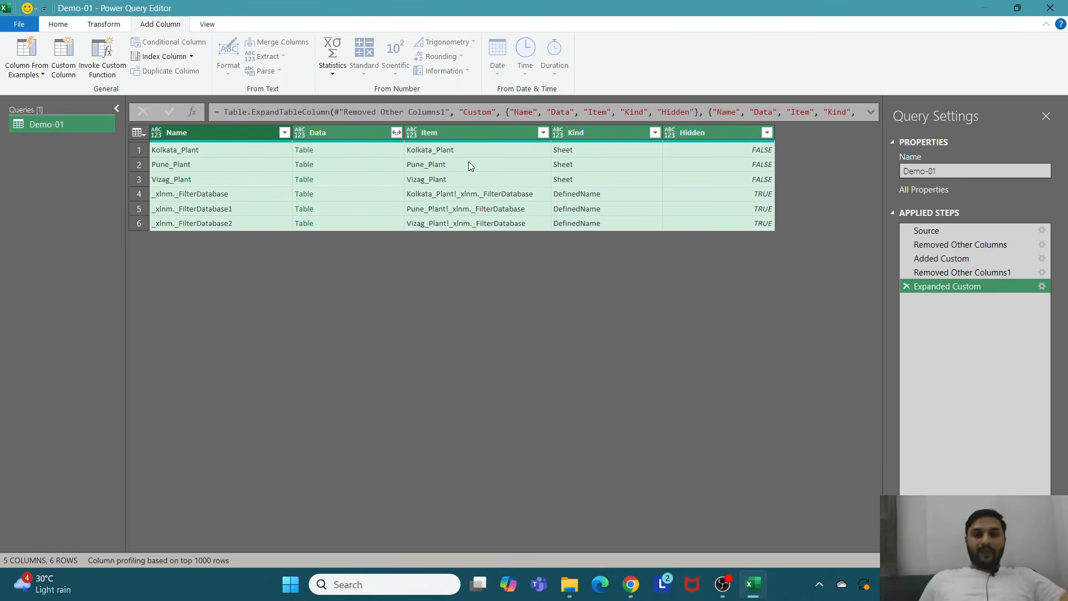
Step: Filter the Kind column to keep only Sheet rows, excluding DefinedName
left_click(570, 157)
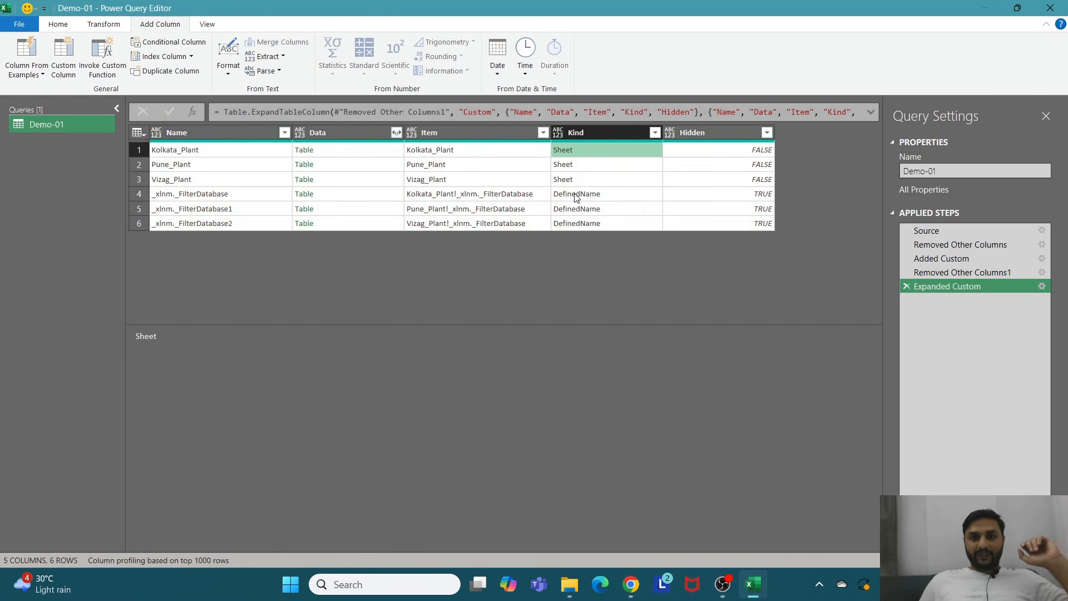
left_click(576, 182)
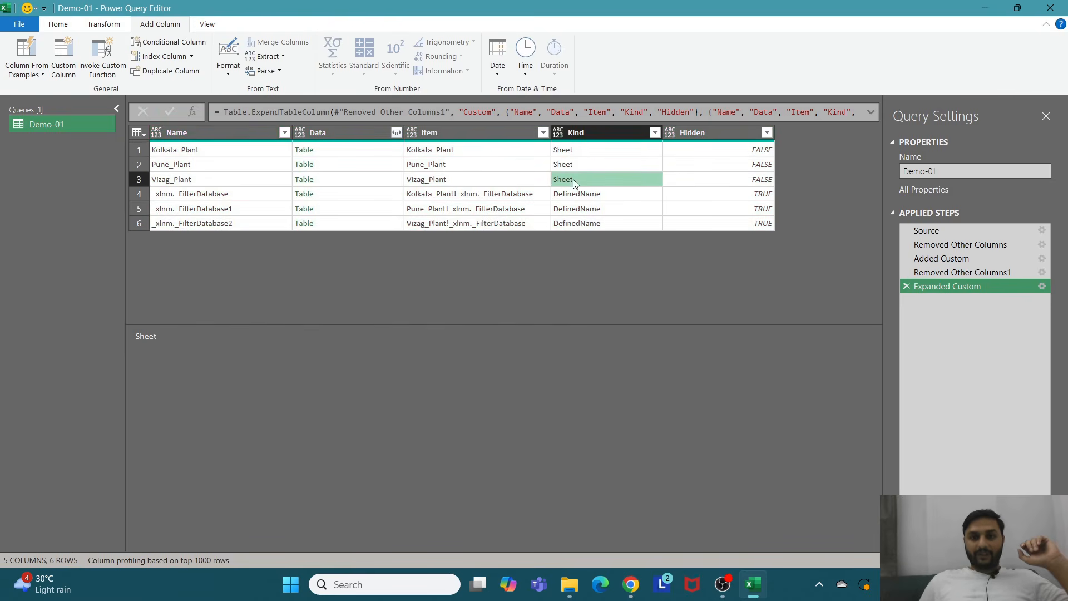
left_click(656, 133)
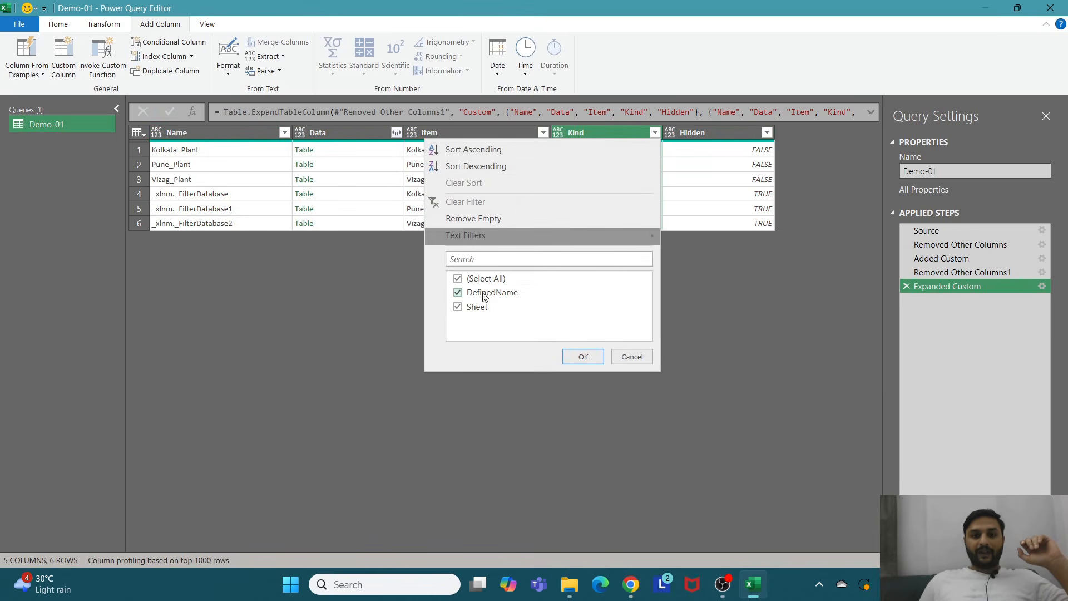
left_click(458, 294)
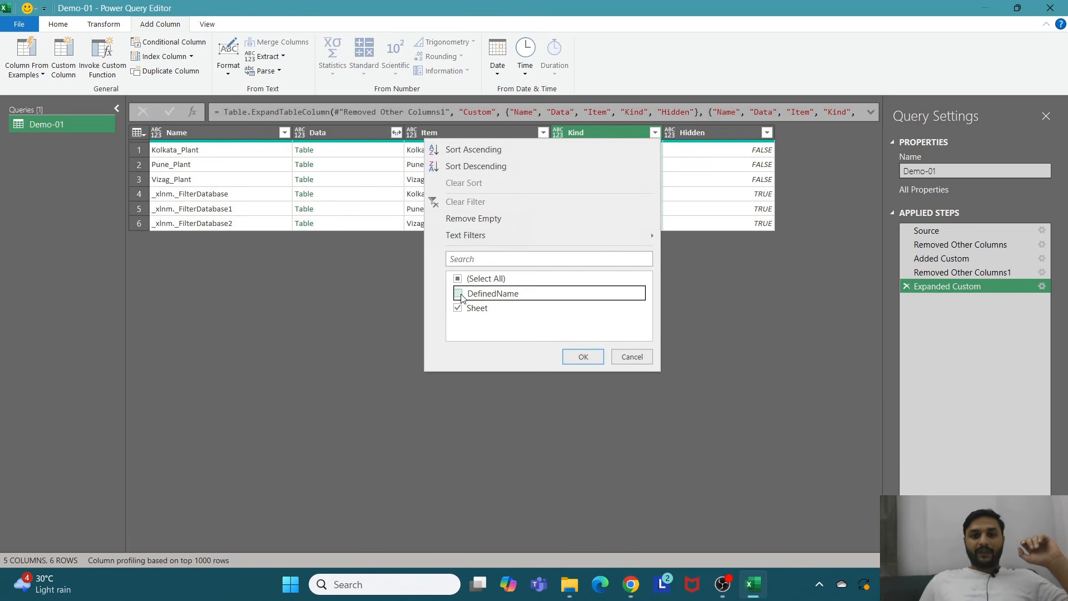
left_click(582, 357)
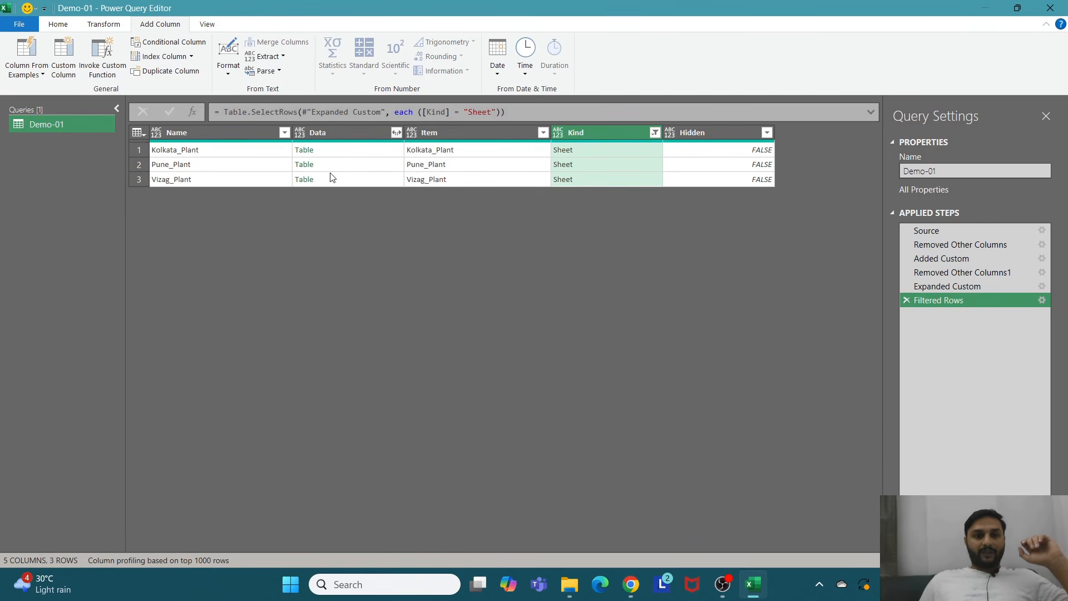
Step: Preview the plant sheet tables, then keep only the Data column, removing all others
left_click(339, 133)
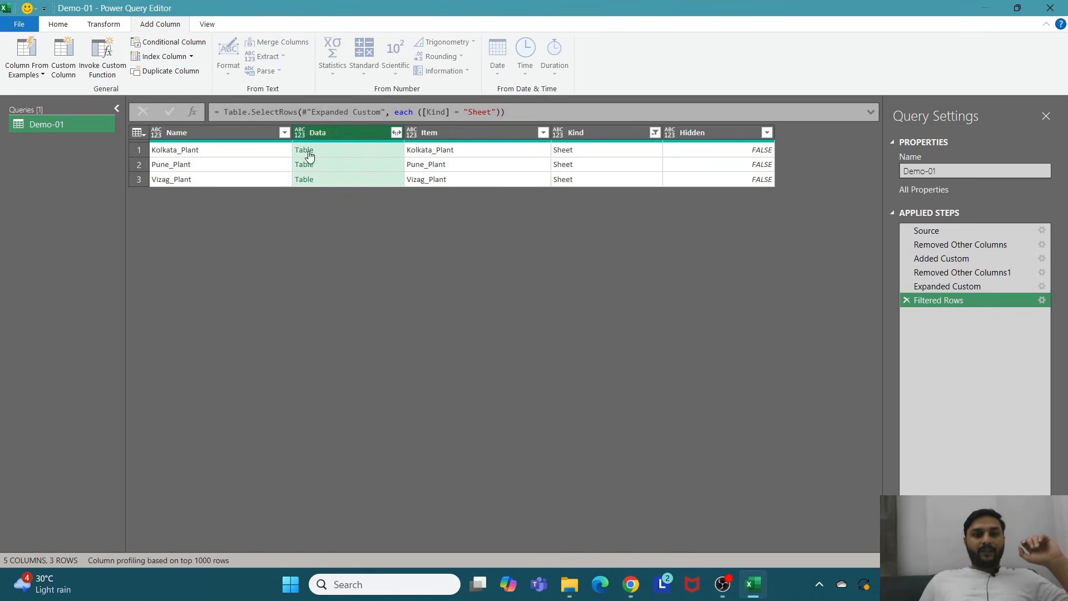
left_click(368, 151)
scroll(465, 417, "down", 4)
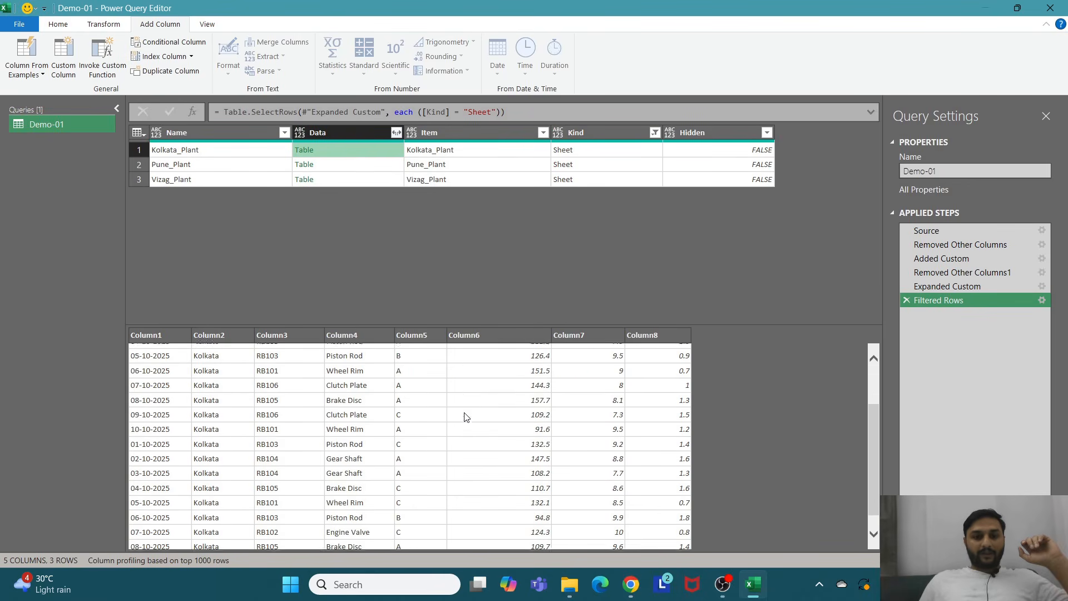
scroll(431, 425, "up", 4)
left_click(346, 165)
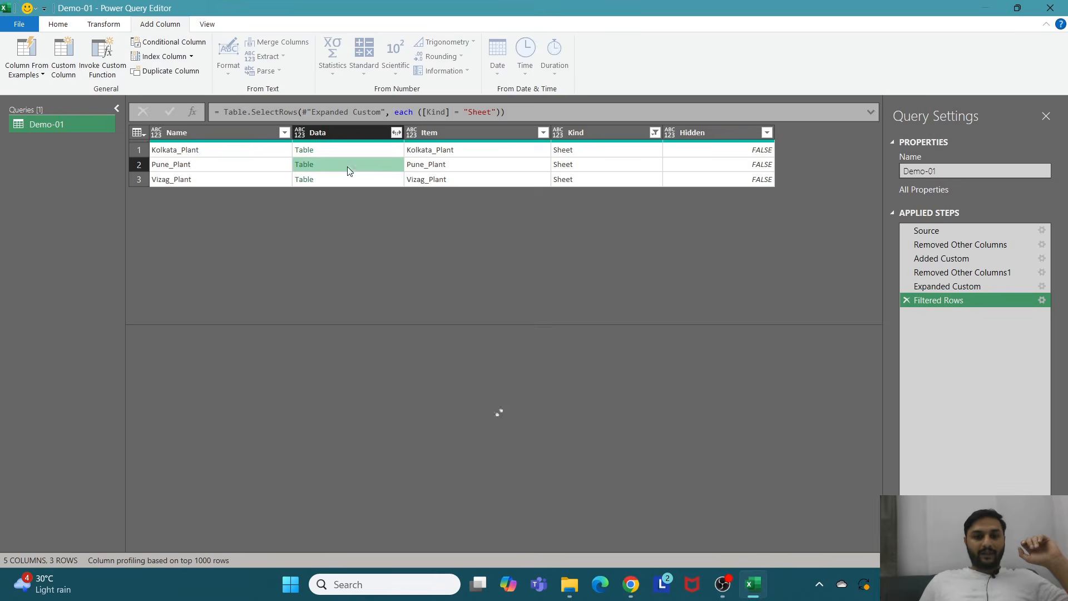
left_click(340, 134)
right_click(341, 133)
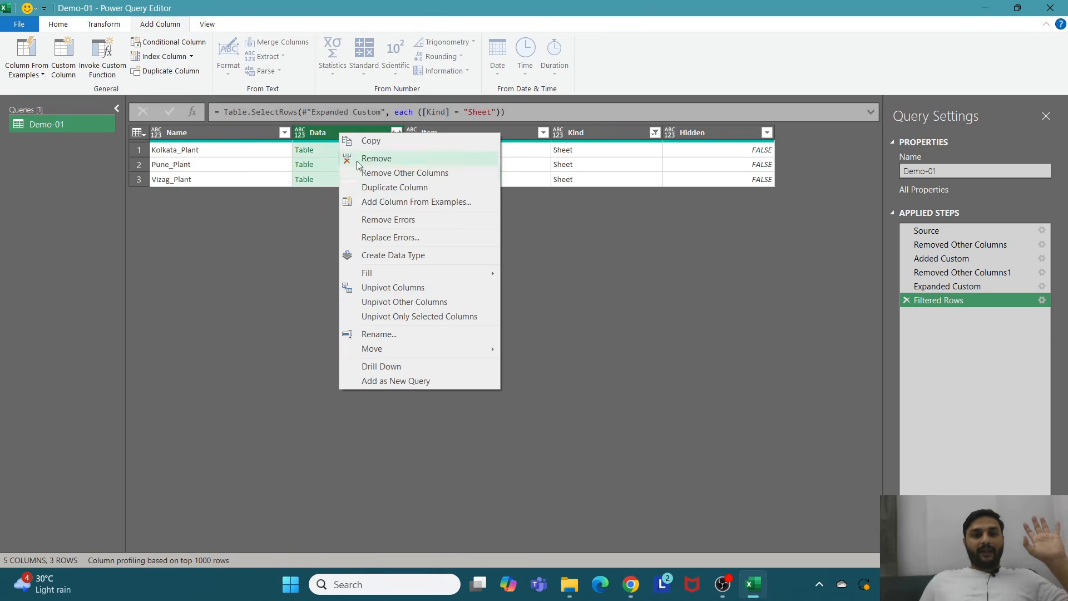
left_click(381, 174)
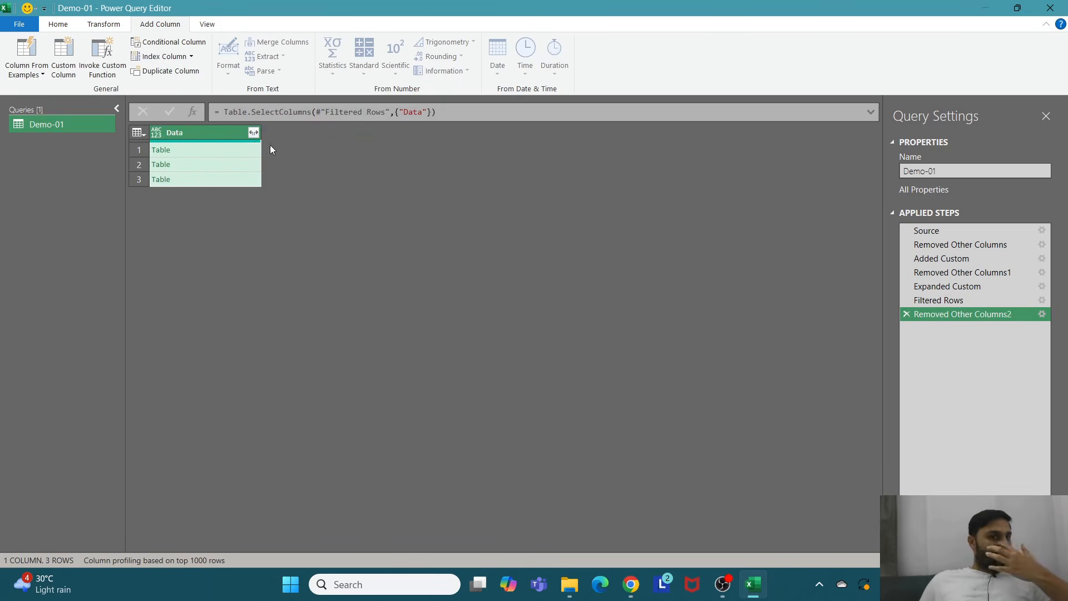
Step: Expand the Data column to all its columns without prefix and promote the first row to headers
left_click(254, 133)
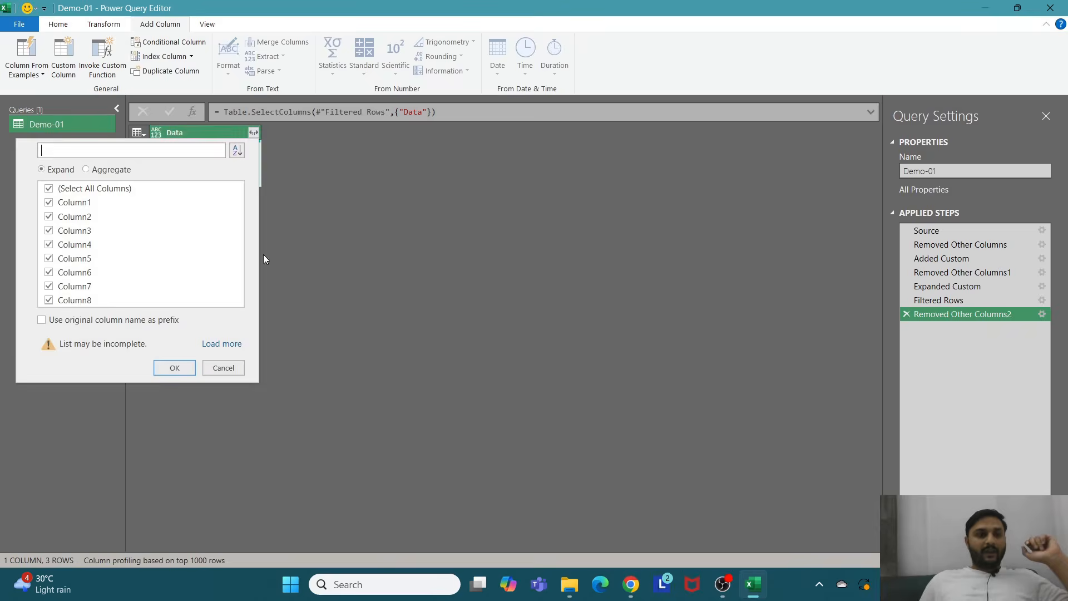
left_click(175, 368)
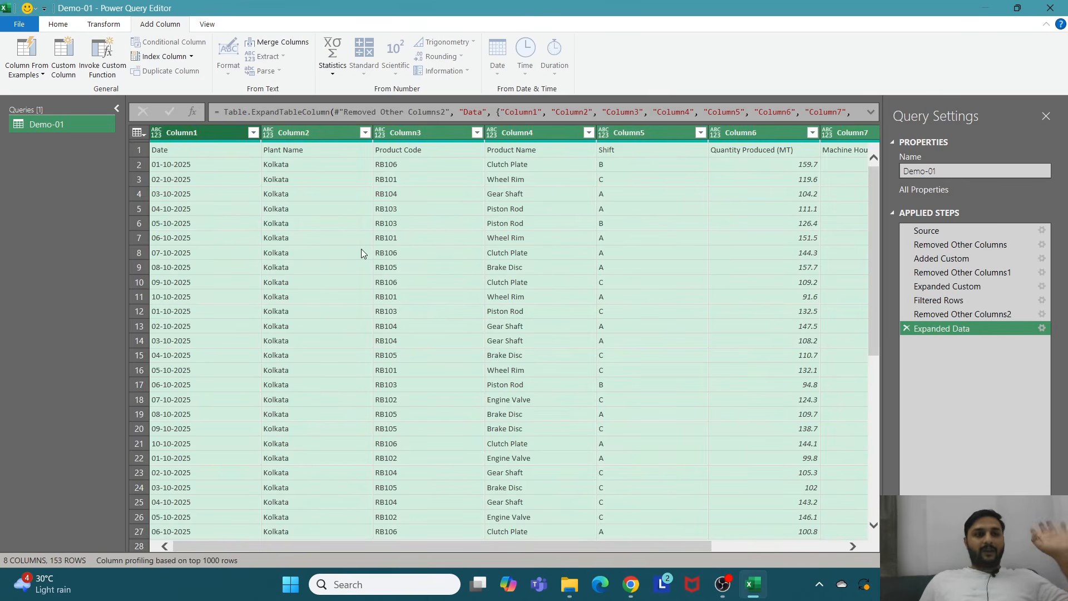
left_click(57, 25)
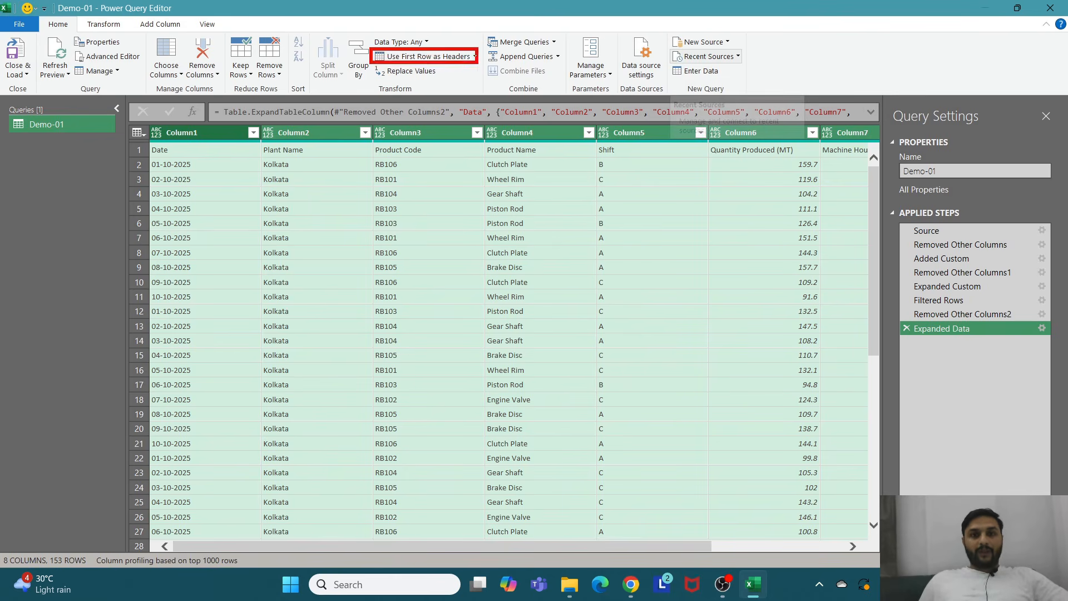
left_click(423, 57)
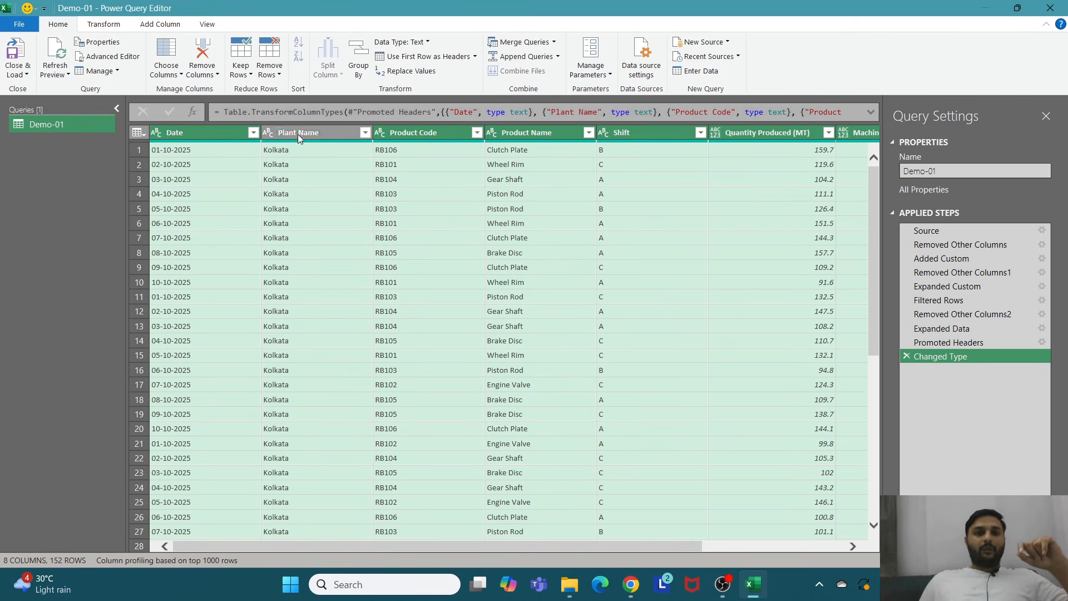
Step: Filter the Date column to exclude the repeated "Date" header rows from the other sheets
left_click(253, 134)
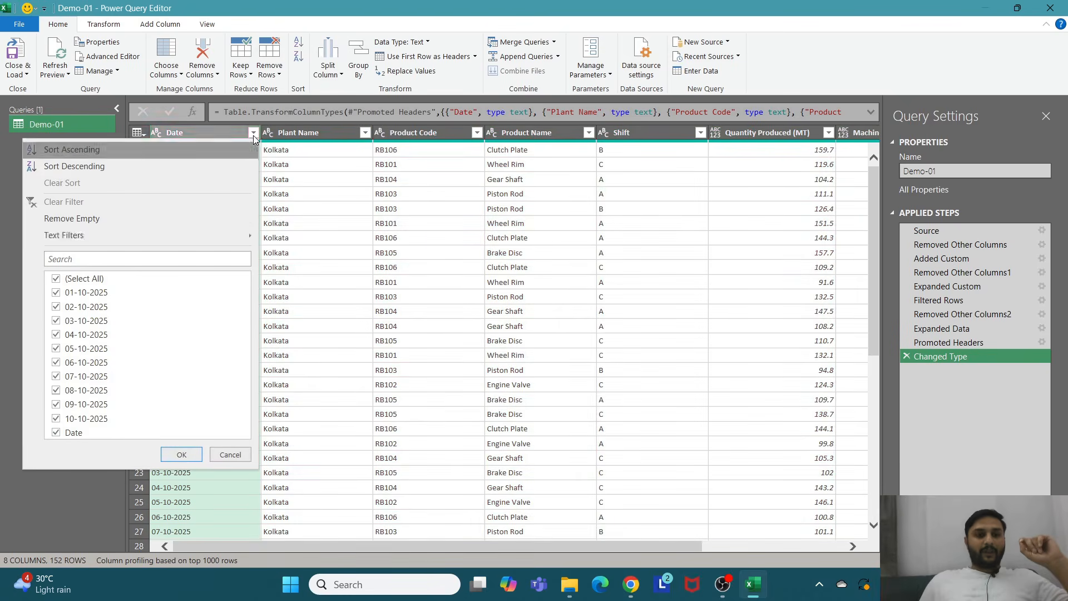
left_click(57, 434)
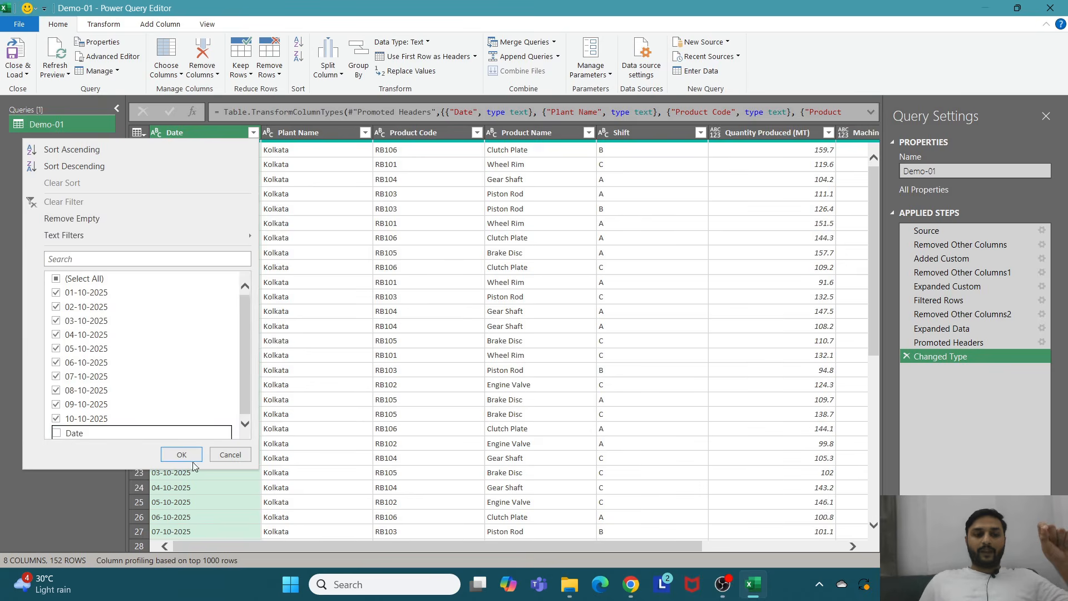
left_click(180, 454)
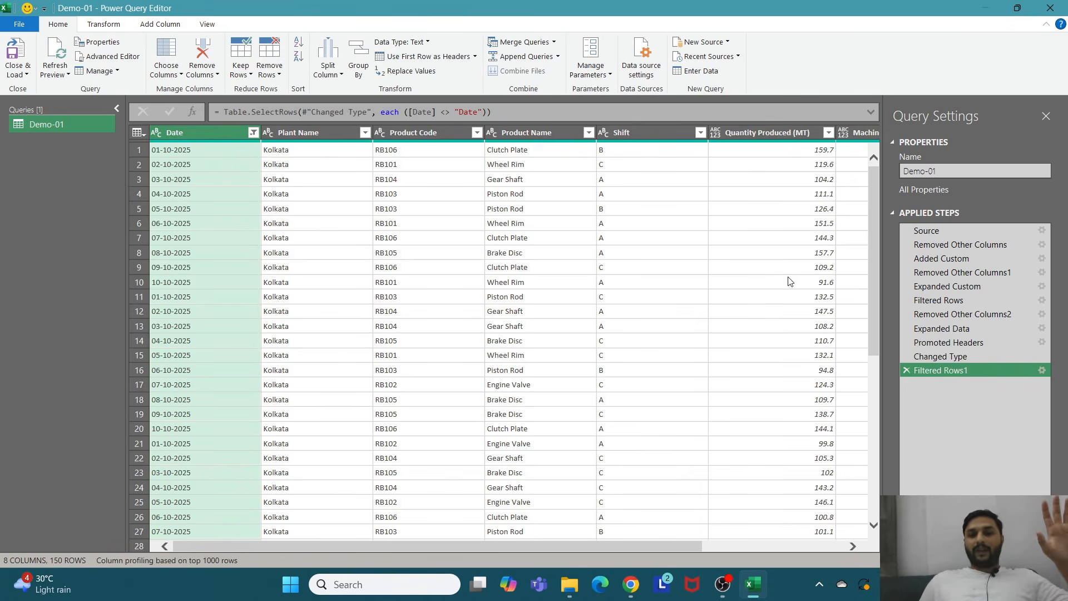
scroll(821, 284, "down", 8)
scroll(557, 409, "up", 8)
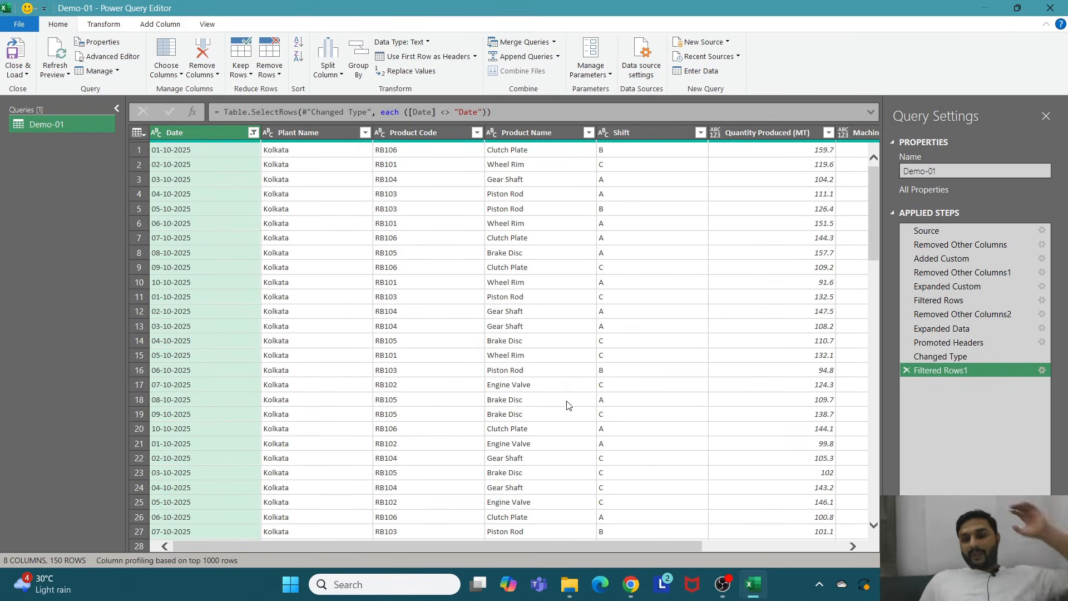
Step: Review the Plant Name column's values, then close and load the query to the worksheet
left_click(359, 133)
left_click(365, 132)
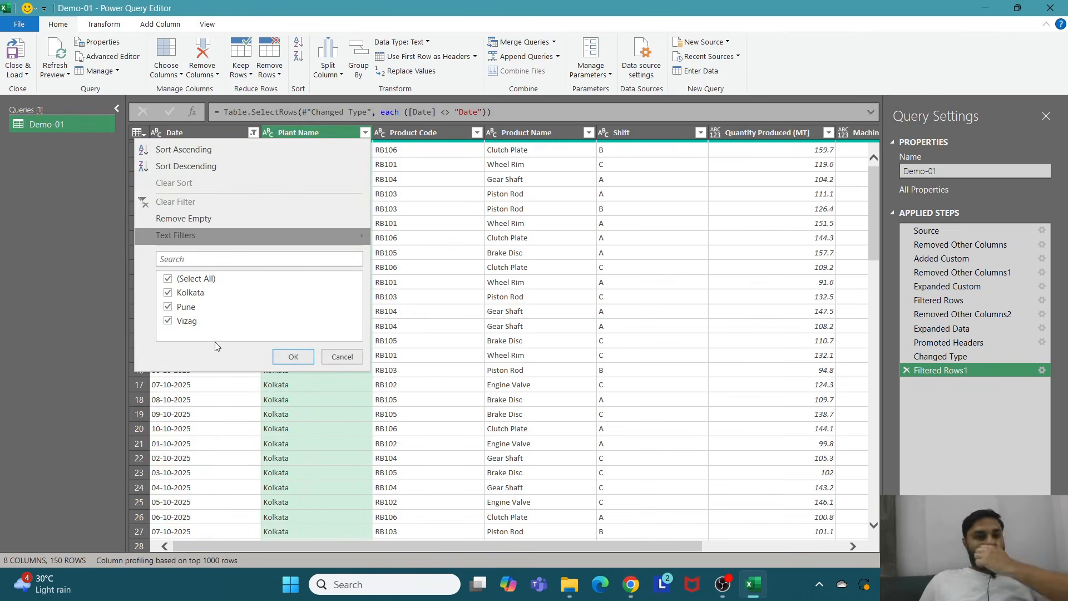
left_click(293, 357)
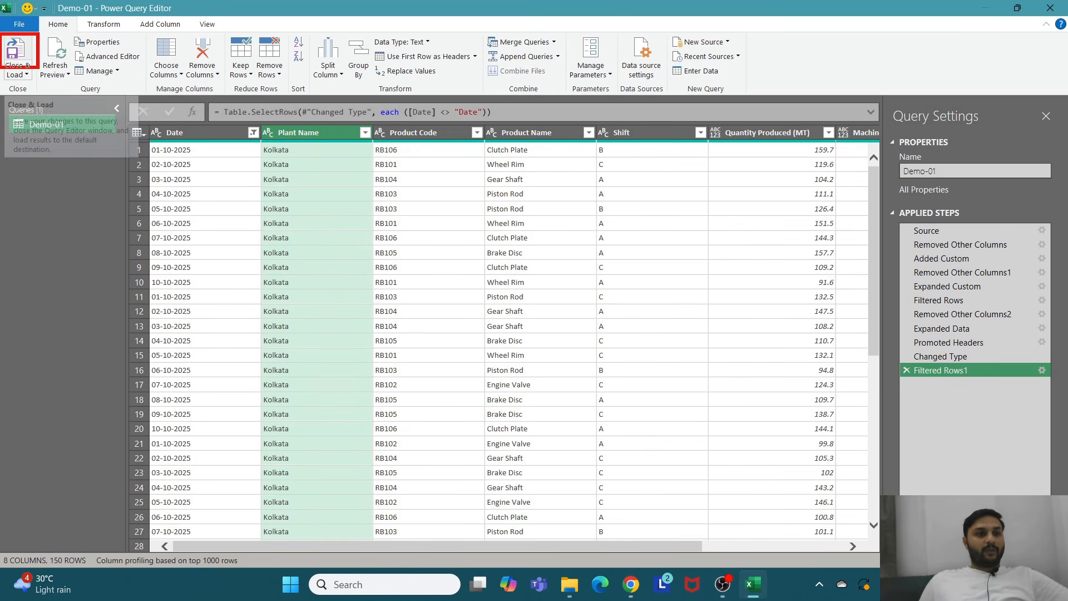
left_click(26, 74)
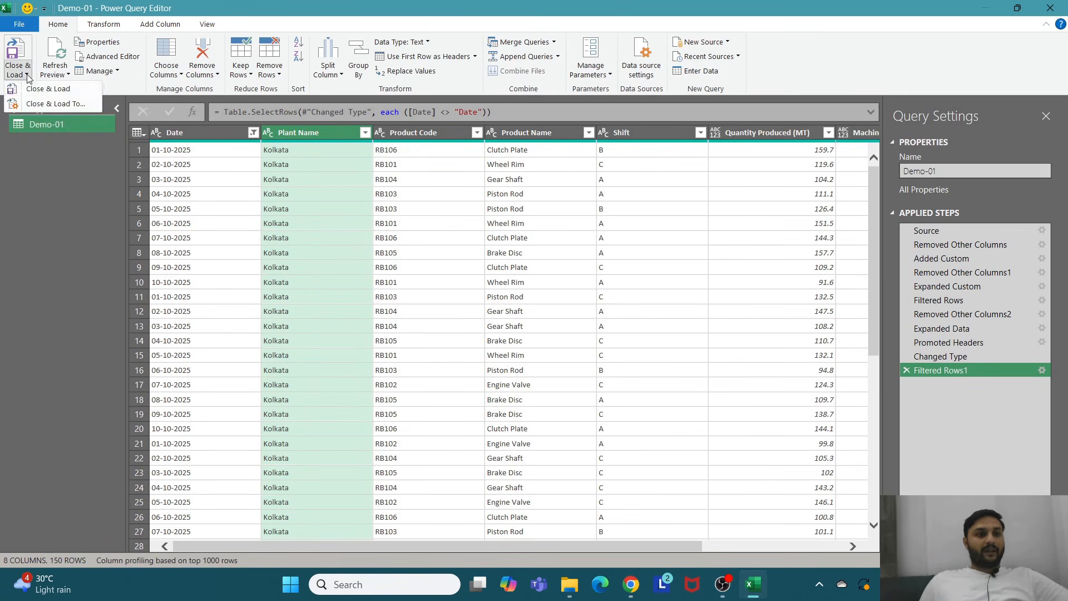
left_click(49, 89)
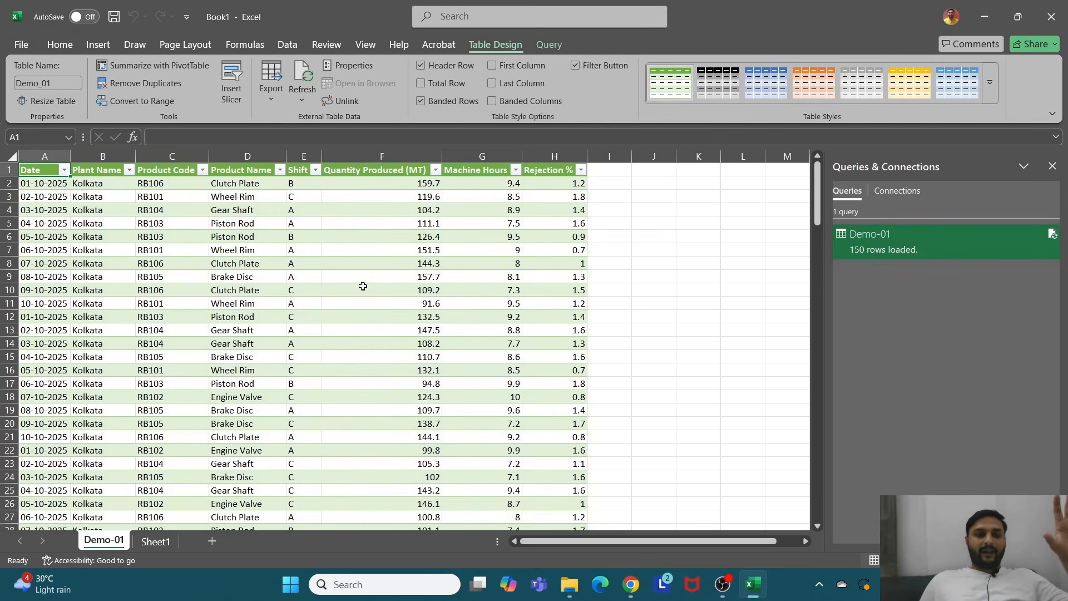
Step: Review the loaded table and the query's loaded row count
scroll(356, 295, "down", 4)
scroll(194, 348, "up", 4)
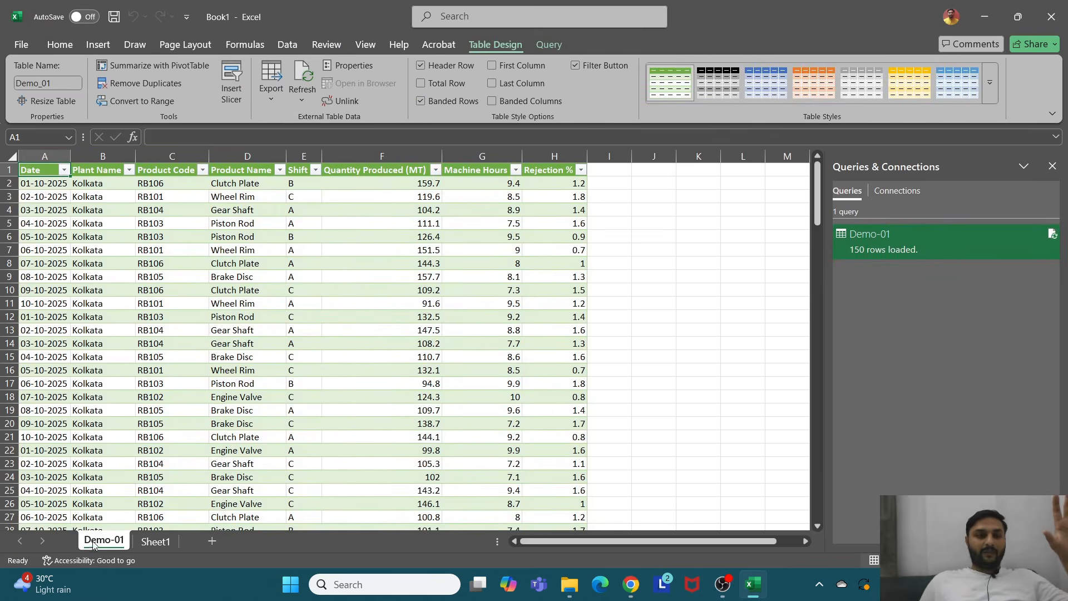
left_click(315, 317)
scroll(386, 295, "down", 3)
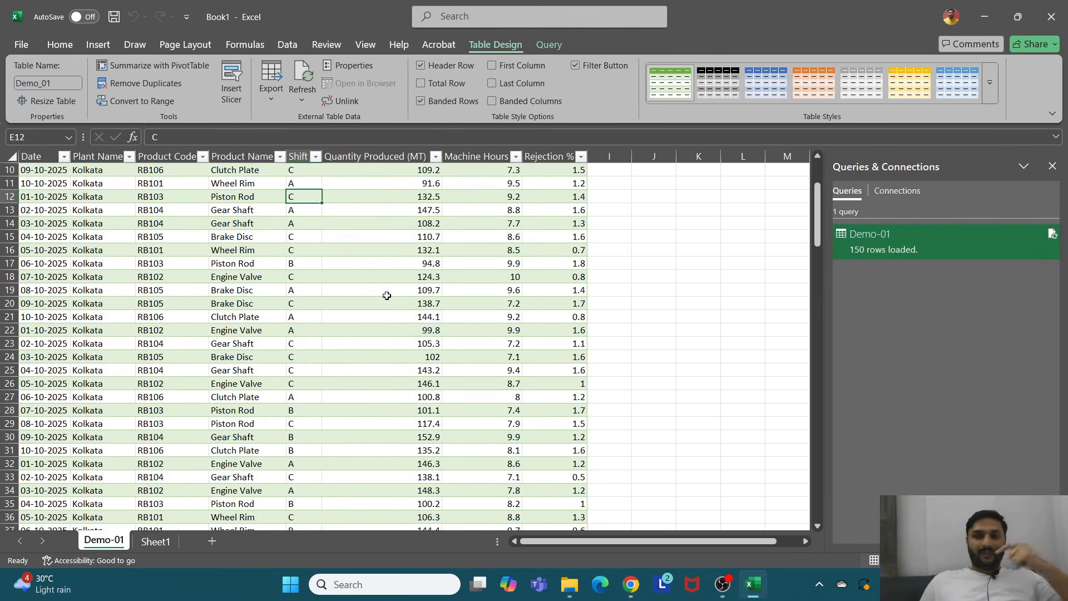
scroll(386, 296, "up", 3)
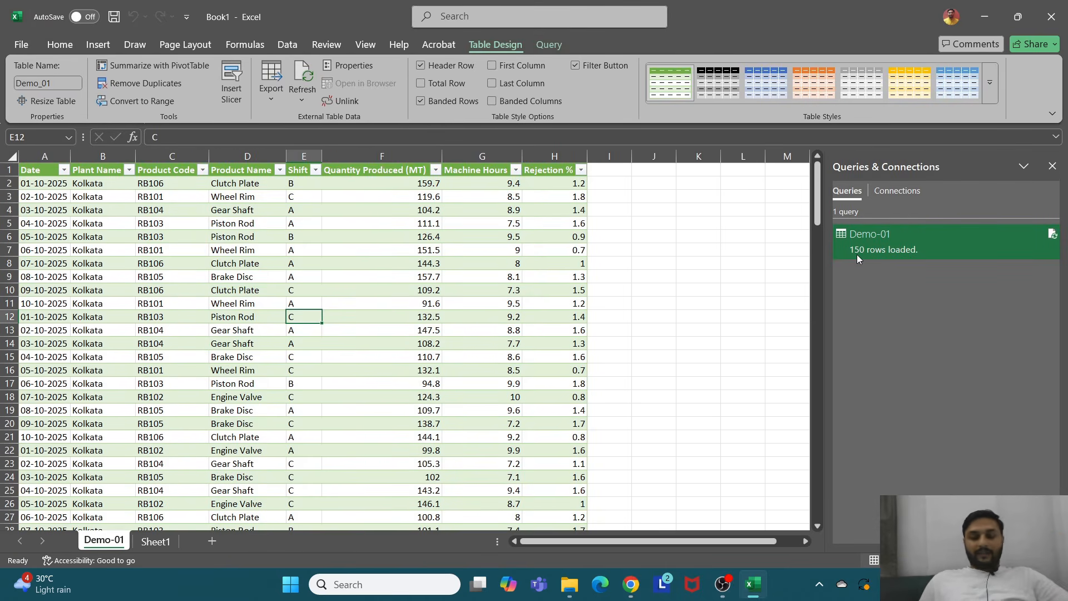
mouse_move(857, 255)
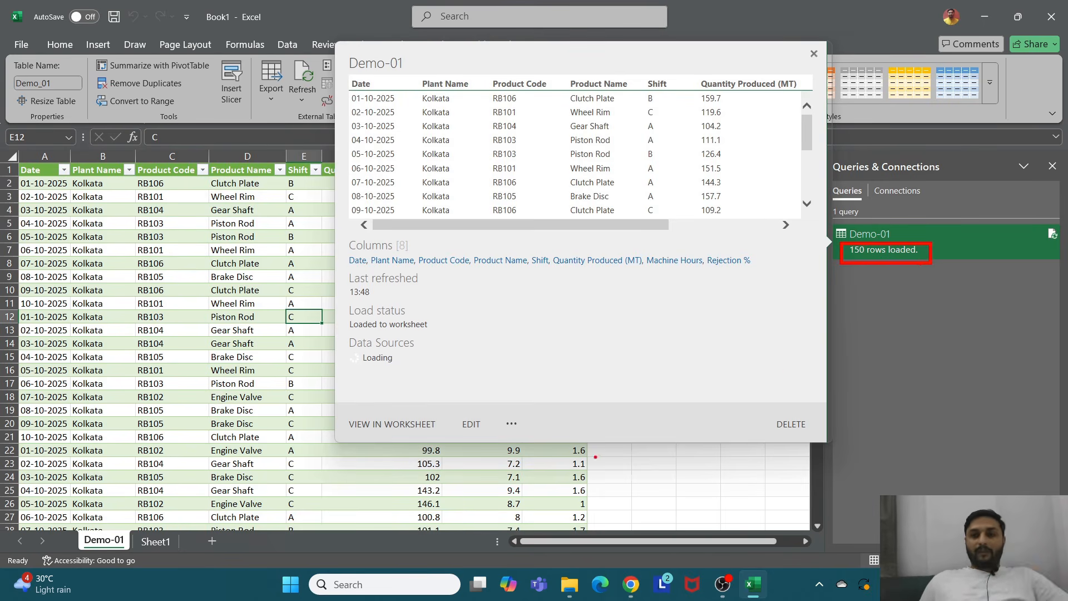
left_click(481, 274)
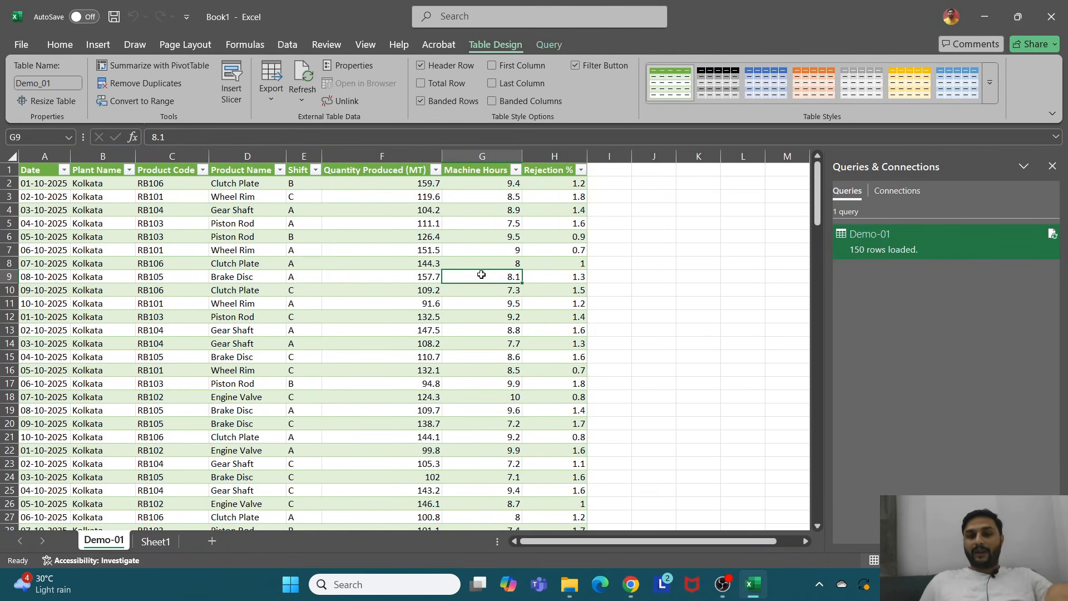
Step: Open the Manufacturing_Production_Data workbook from its source folder in File Explorer
left_click(568, 585)
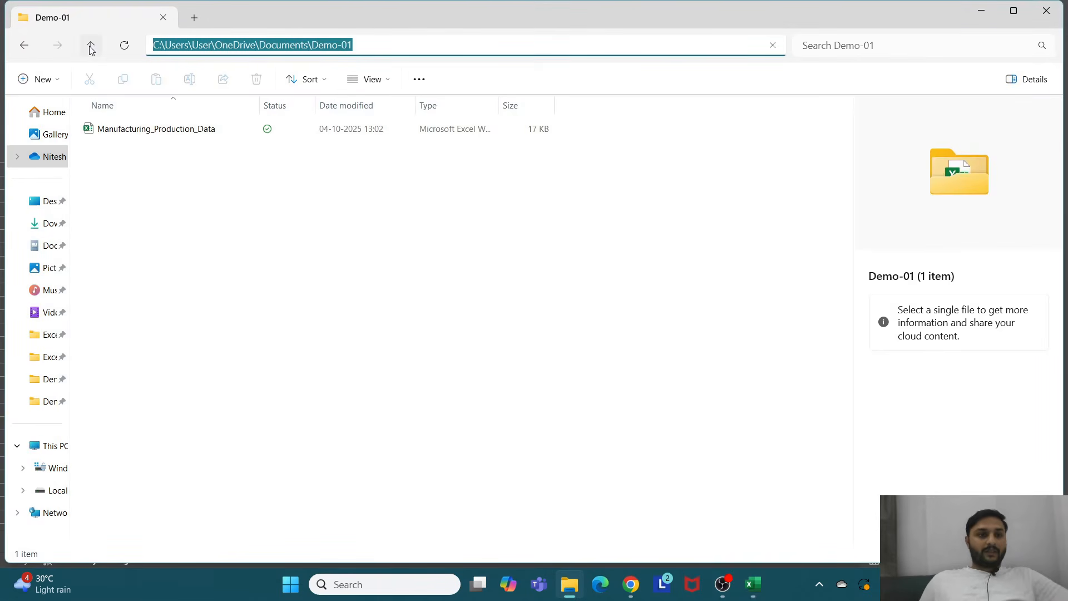
left_click(91, 47)
double_click(162, 148)
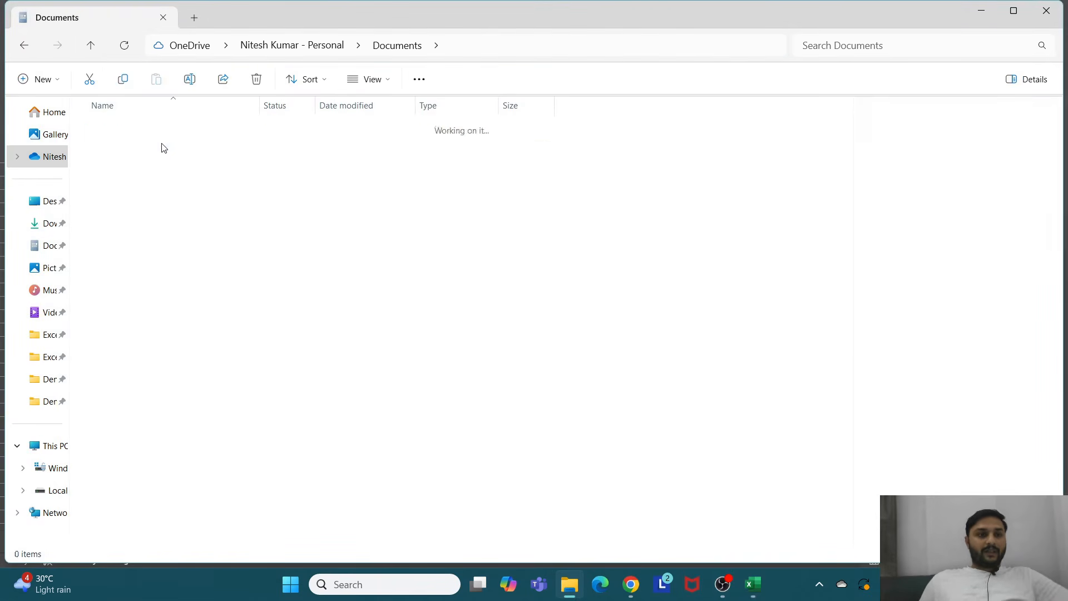
double_click(162, 136)
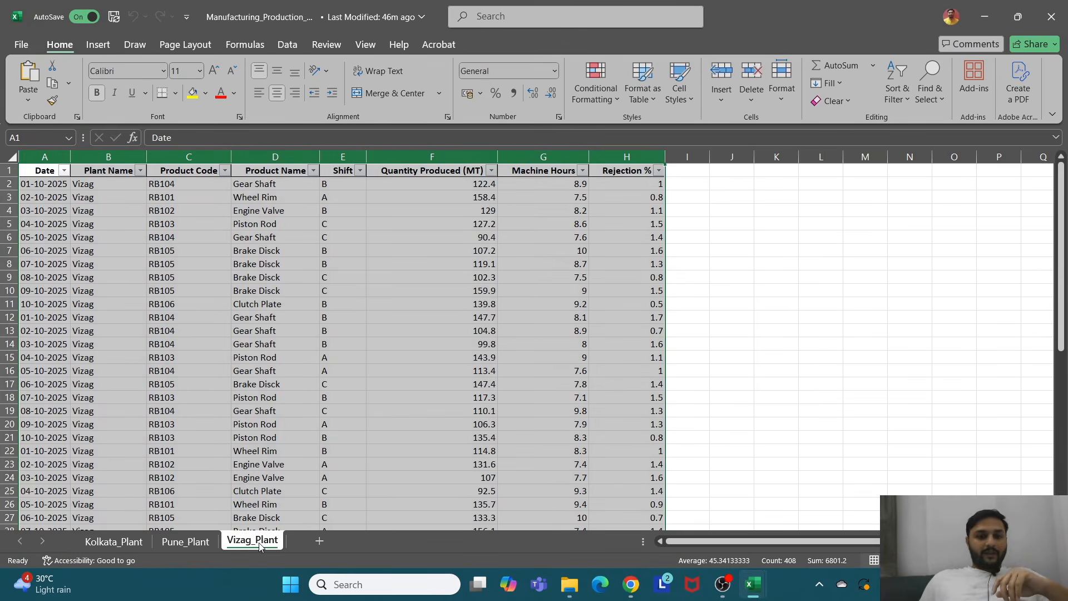
Step: Create a copy of the Vizag_Plant sheet placed at the end of the workbook
right_click(259, 543)
left_click(295, 388)
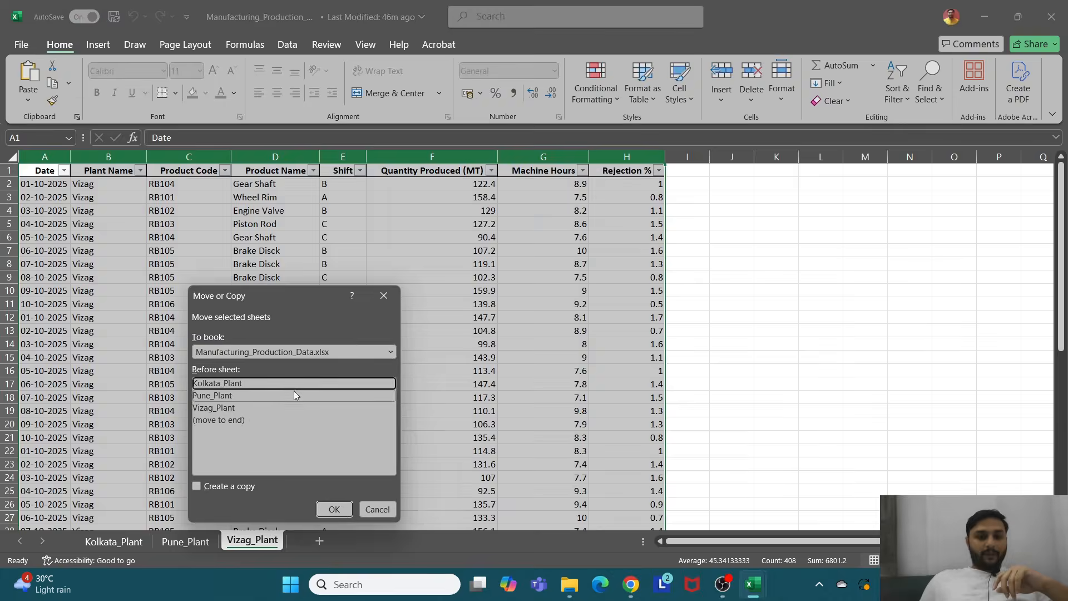
left_click(198, 487)
left_click(214, 421)
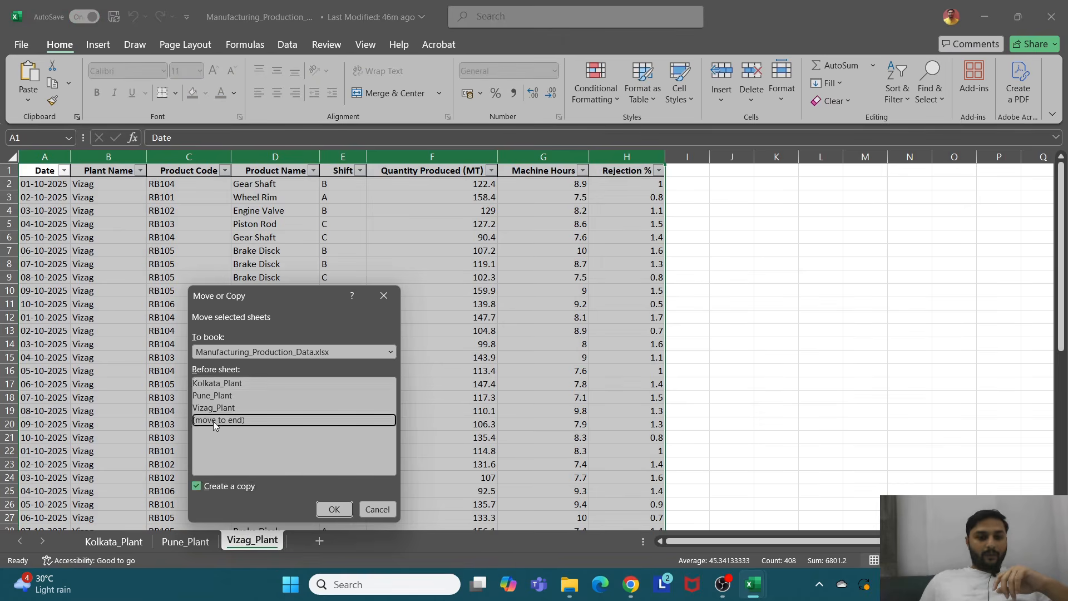
left_click(334, 510)
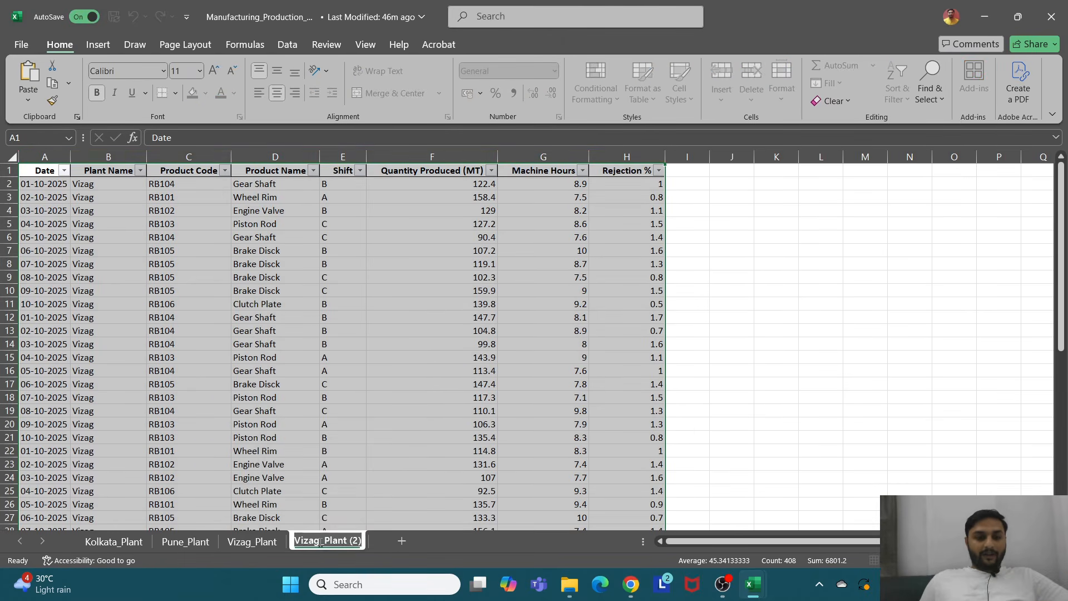
Step: Rename the copied sheet as Bihar_Plant
key("BackSpace")
key("BackSpace")
key("BackSpace")
key("BackSpace")
key("BackSpace")
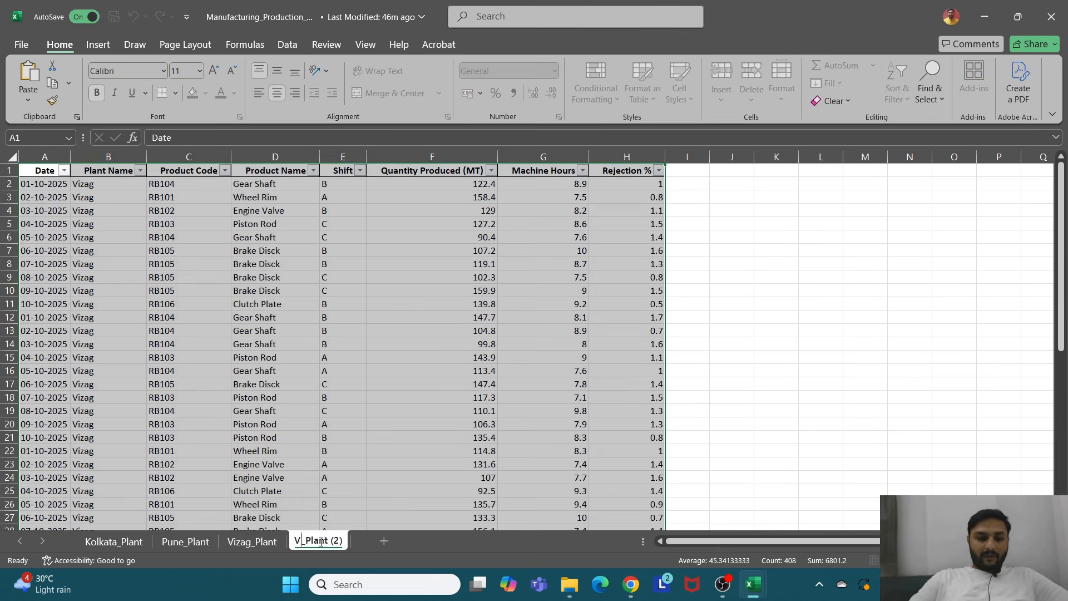
type("Bihar")
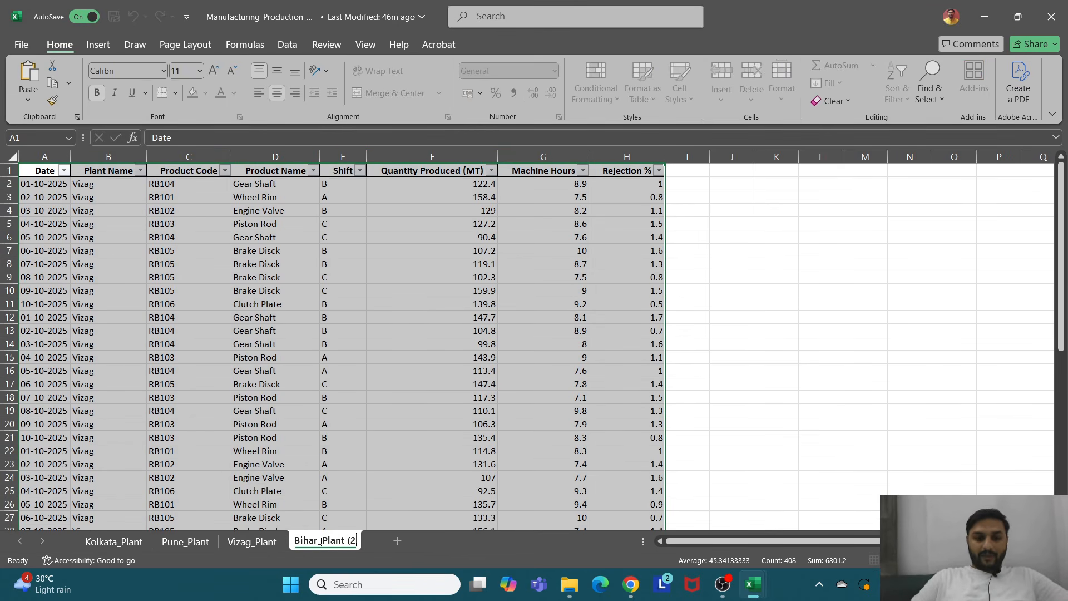
key("Return")
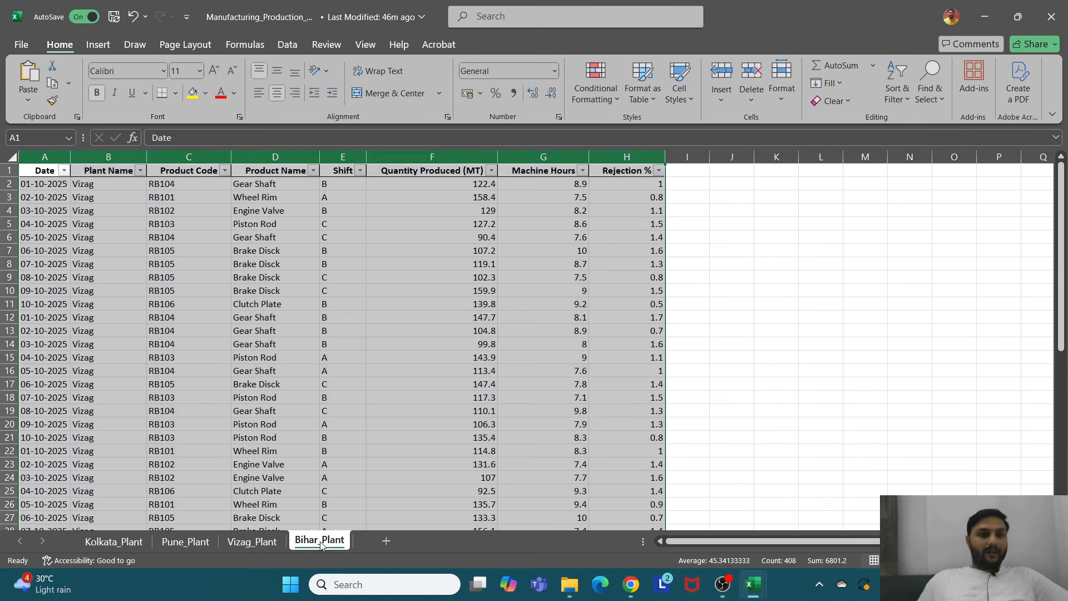
Step: Set the first Plant Name cell on the Bihar_Plant sheet to Bihar
left_click(107, 184)
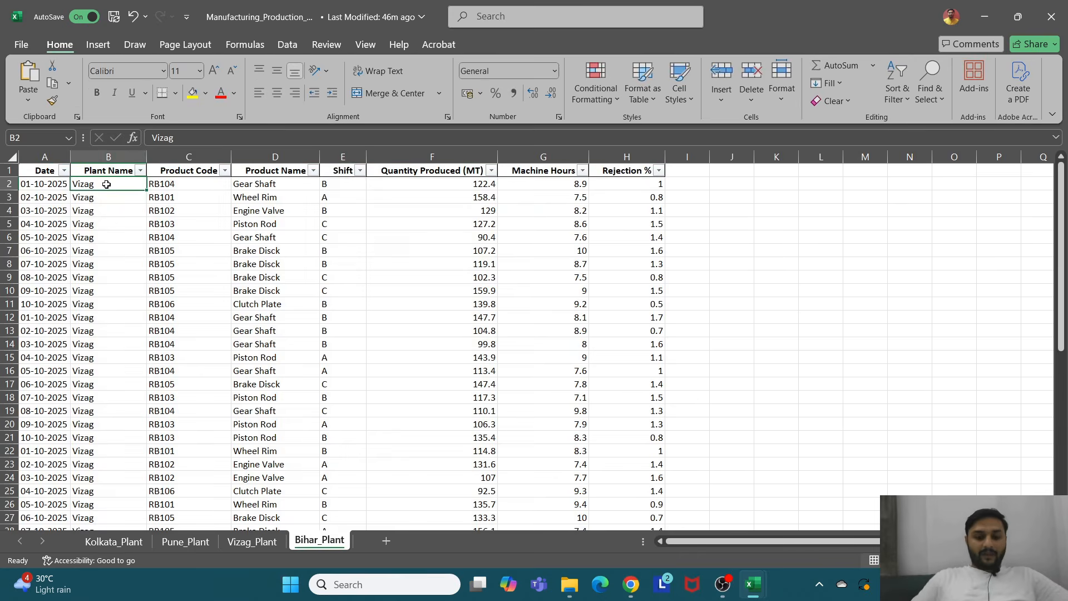
type("Bihar")
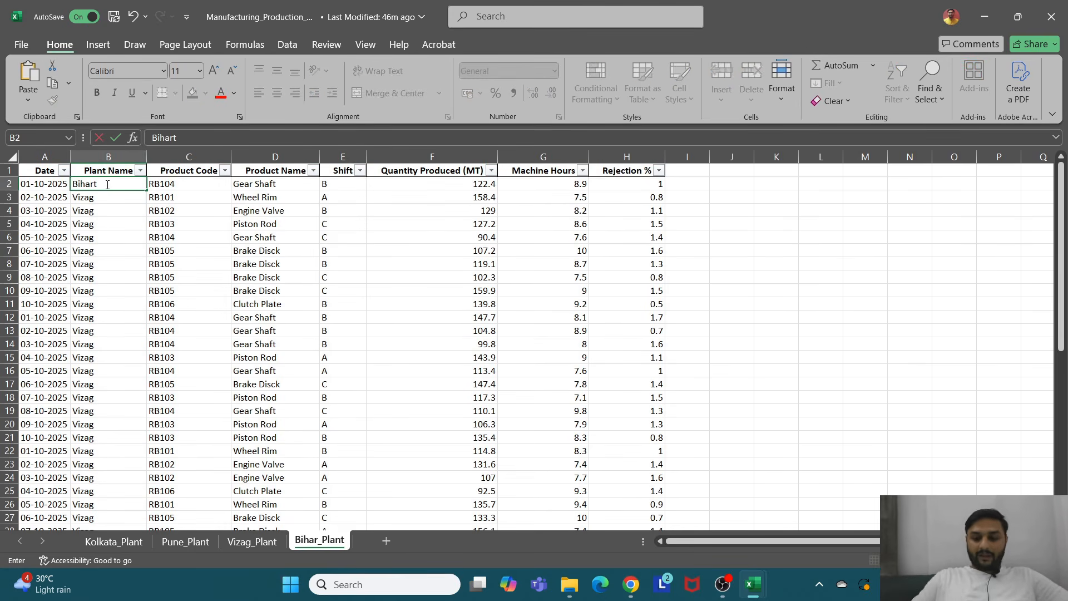
key("Return")
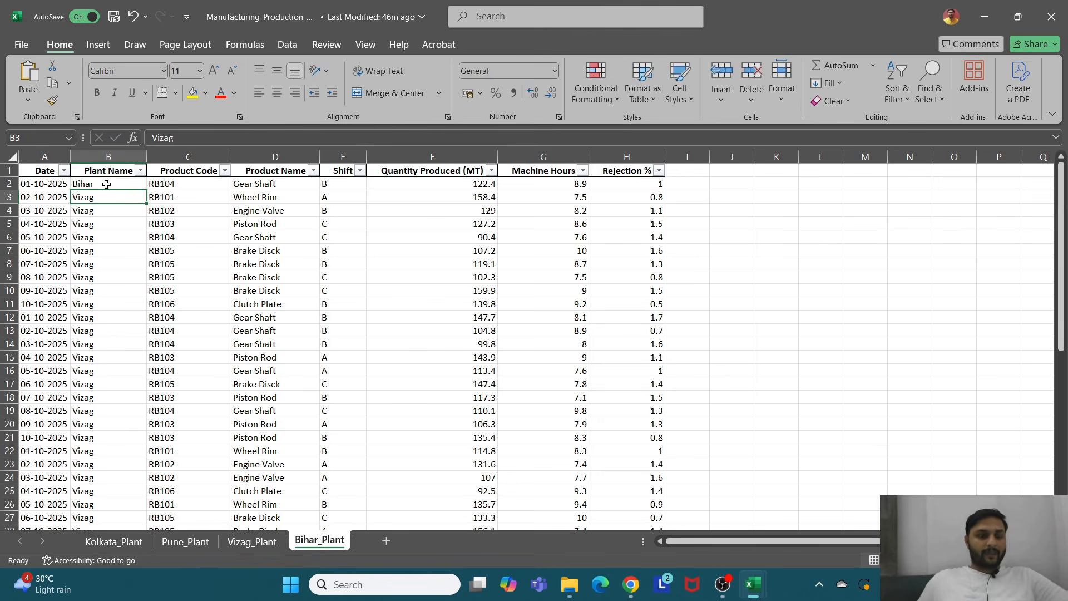
Step: Copy Bihar down the rest of the Plant Name column on the Bihar_Plant sheet
left_click(106, 185)
key("ctrl+c")
left_click(111, 201)
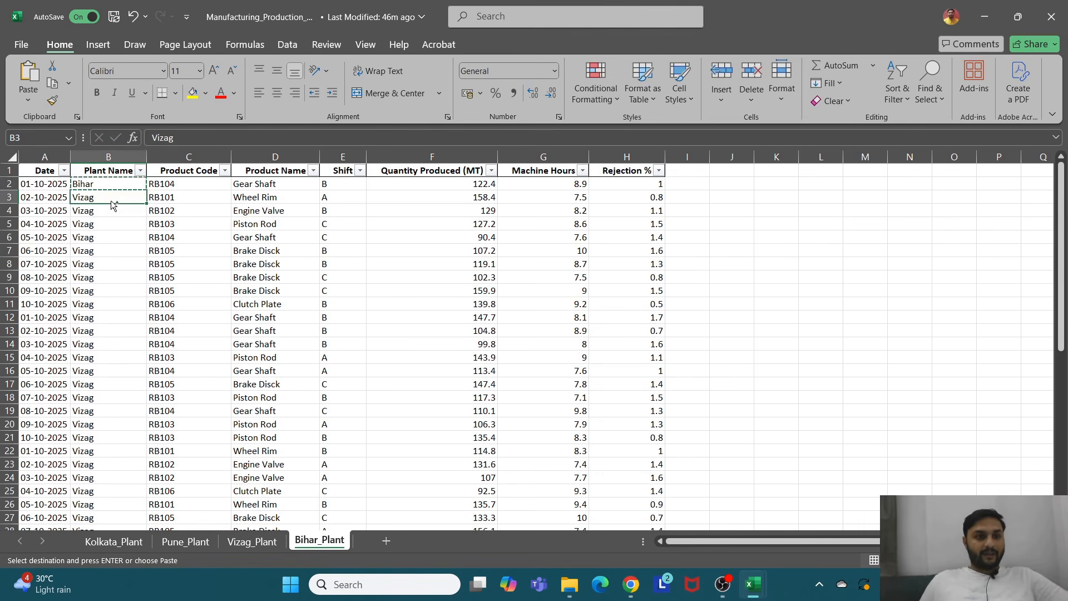
key("ctrl+shift+Down")
key("ctrl+v")
scroll(110, 201, "up", 7)
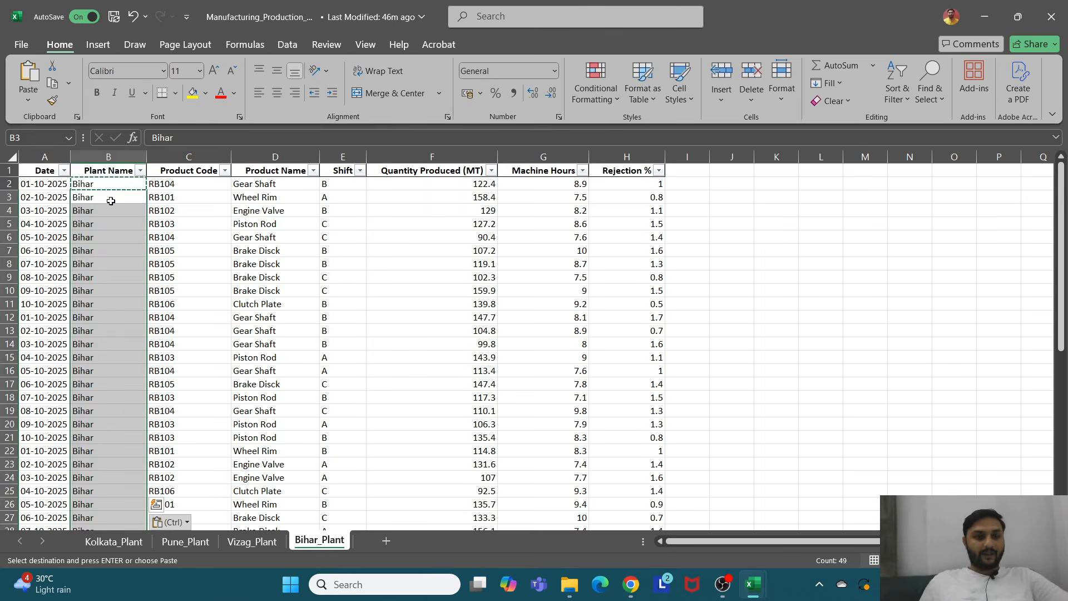
Step: Switch back to Book1 and refresh the consolidated query table
left_click(372, 210)
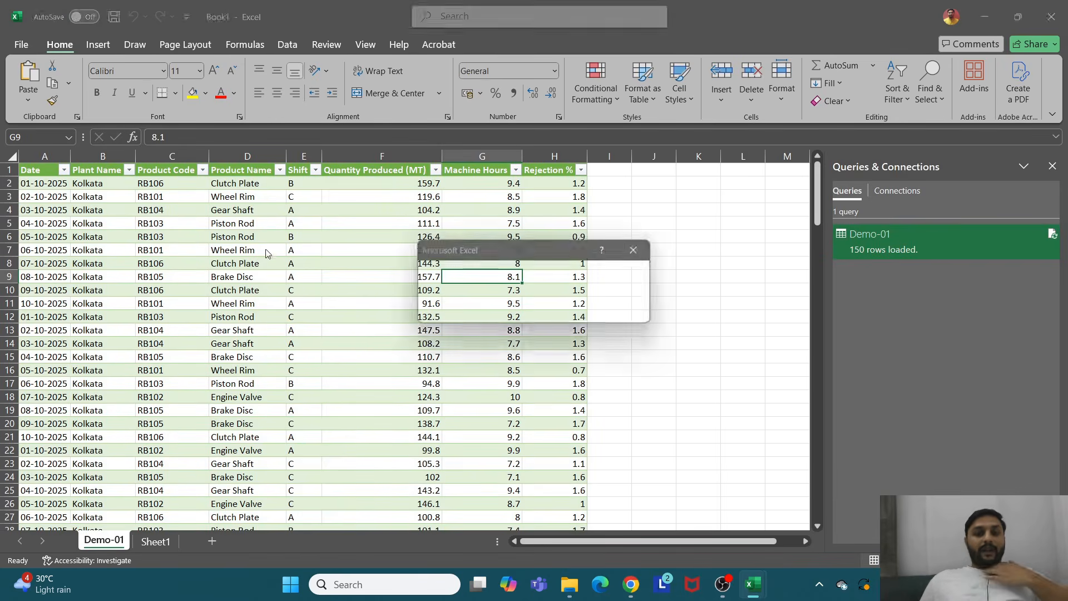
left_click(354, 242)
right_click(388, 243)
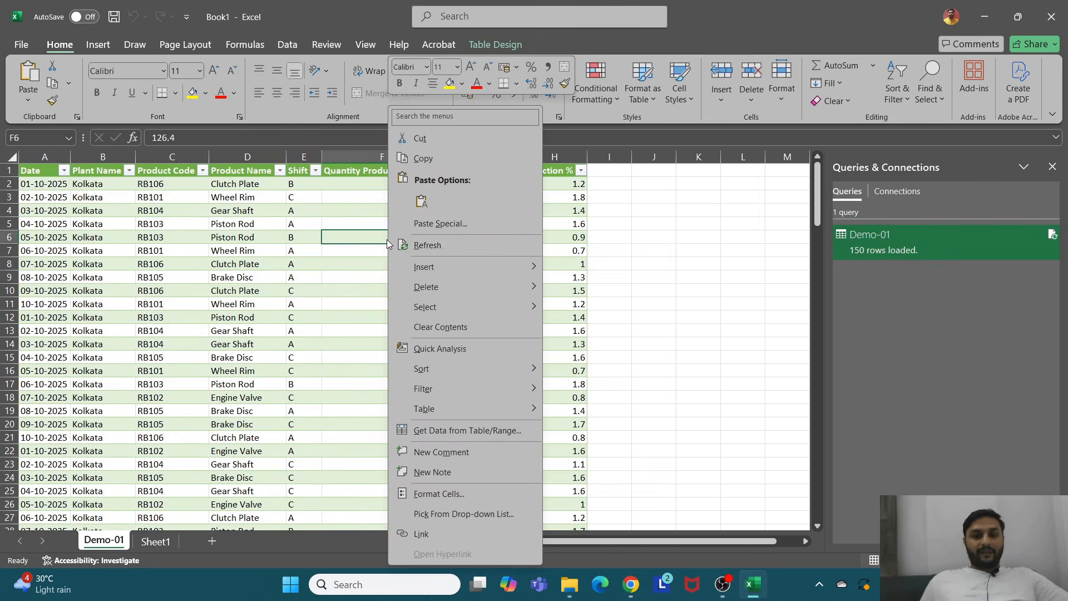
left_click(427, 246)
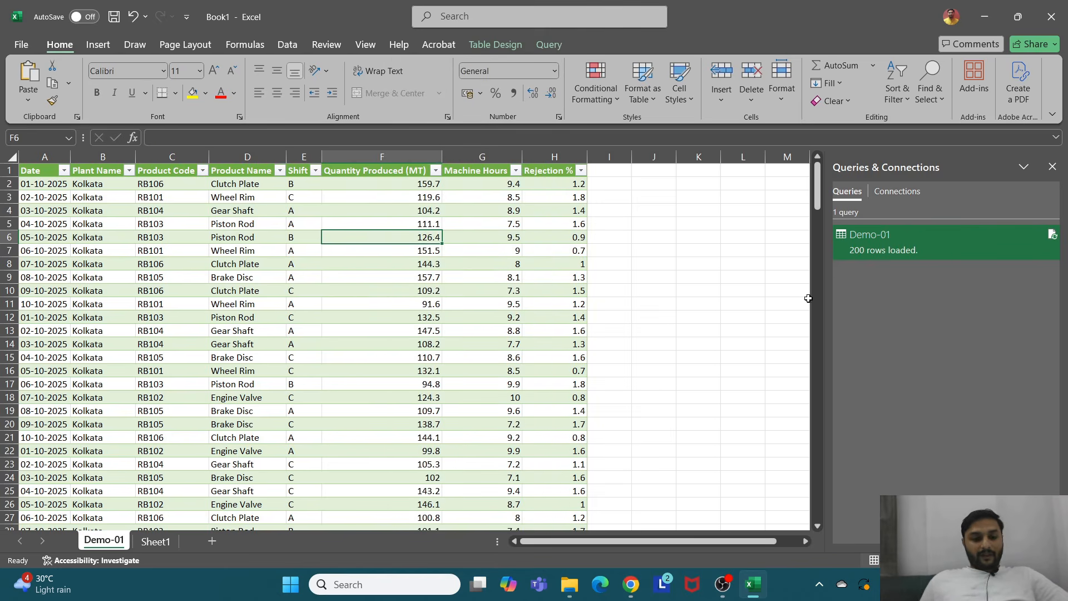
Step: Check the Plant Name filter values and scroll through the refreshed table
left_click(129, 170)
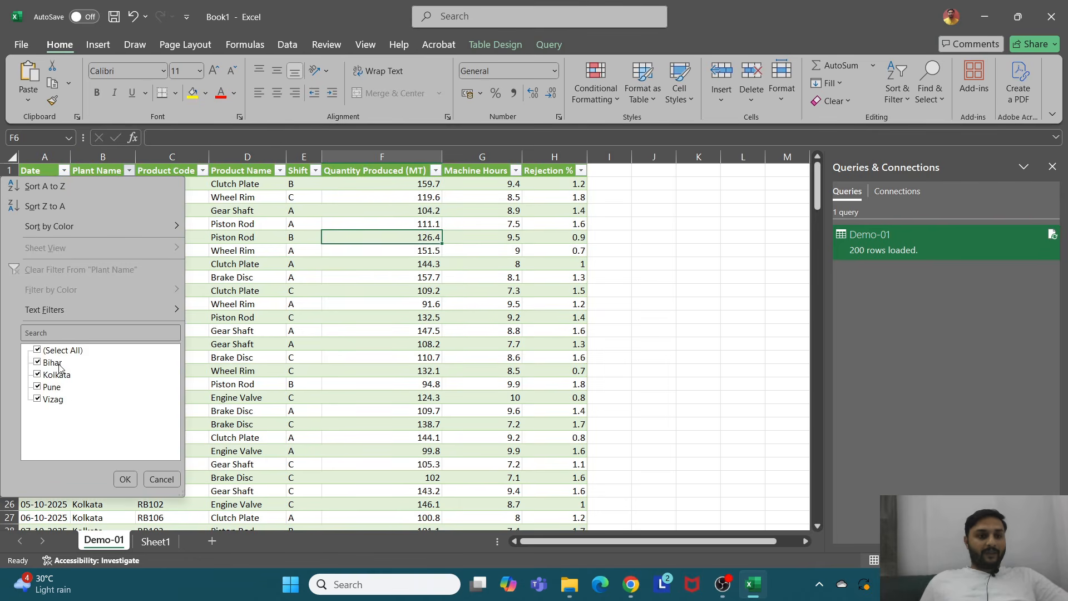
key("Escape")
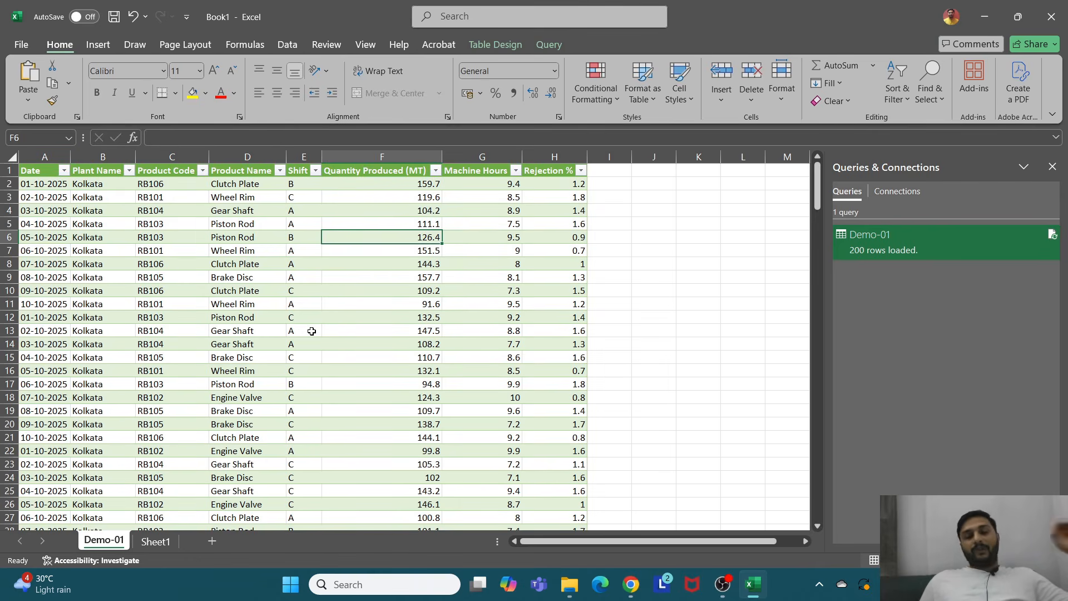
scroll(183, 271, "down", 3)
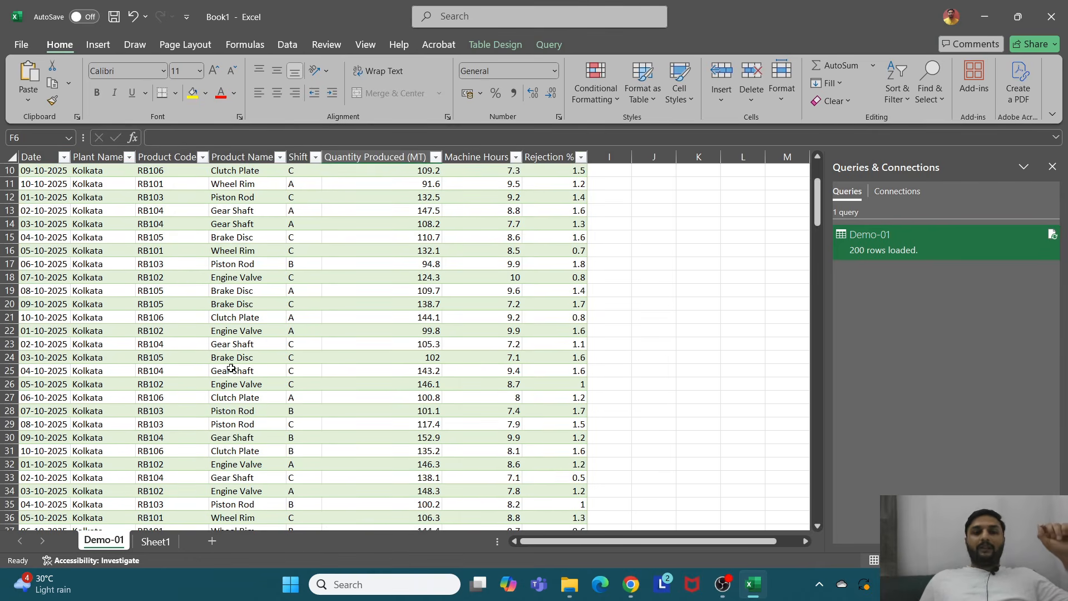
scroll(231, 367, "up", 3)
scroll(230, 367, "down", 6)
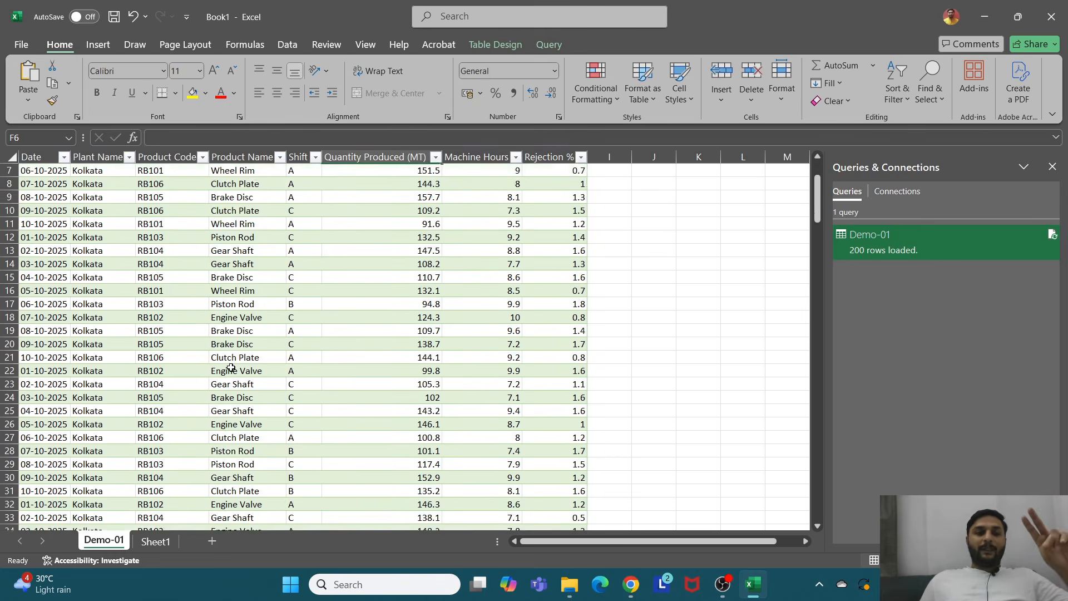
scroll(231, 367, "up", 6)
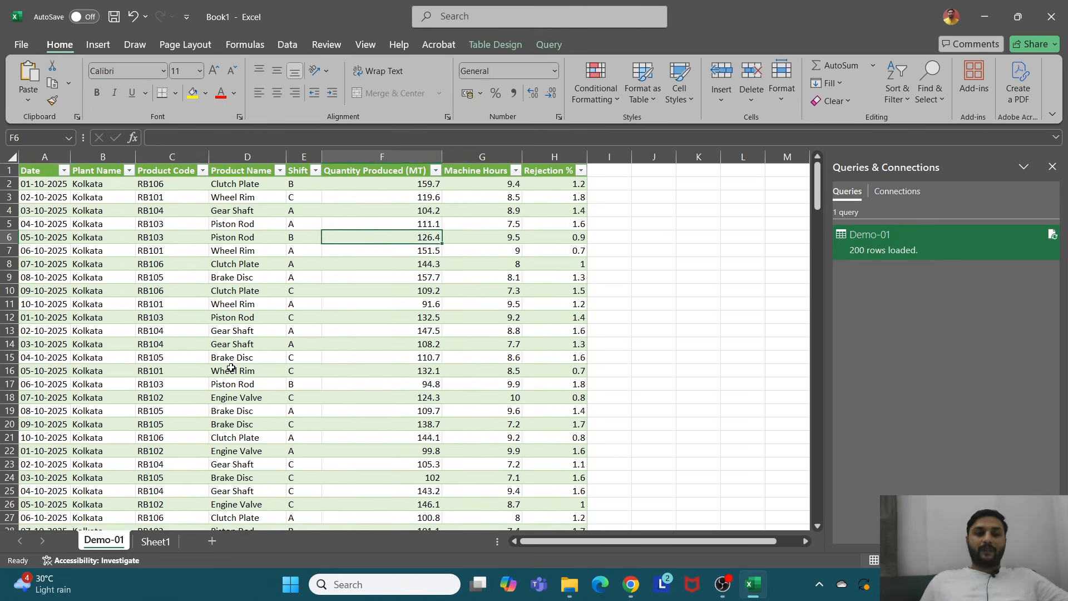
Step: Refresh the consolidated query table again
left_click(248, 237)
right_click(251, 238)
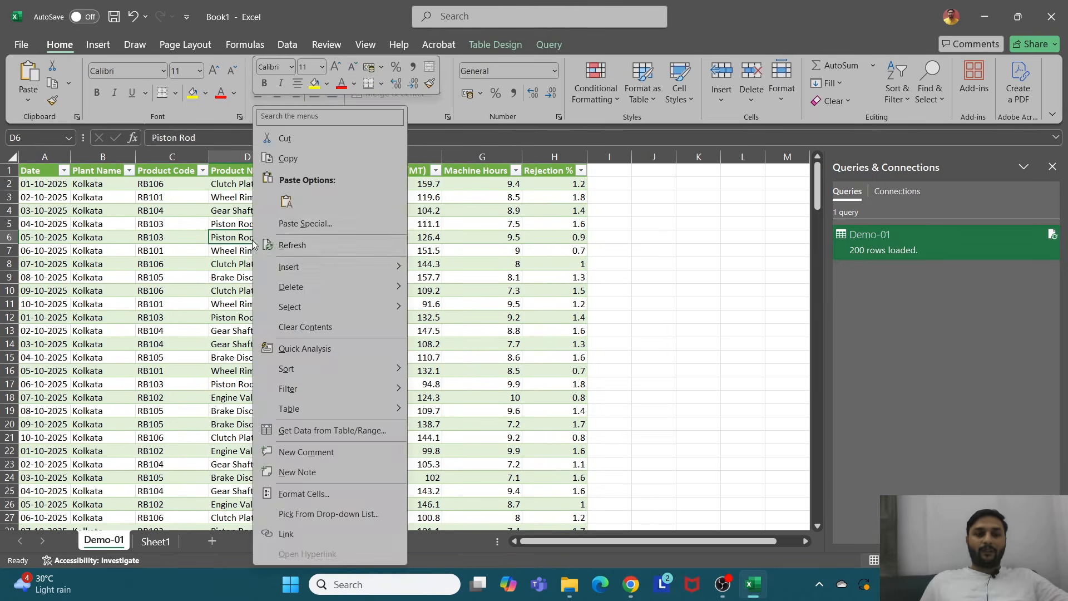
left_click(283, 245)
Step: Select blocks of rows to review the combined plant data
scroll(179, 273, "down", 9)
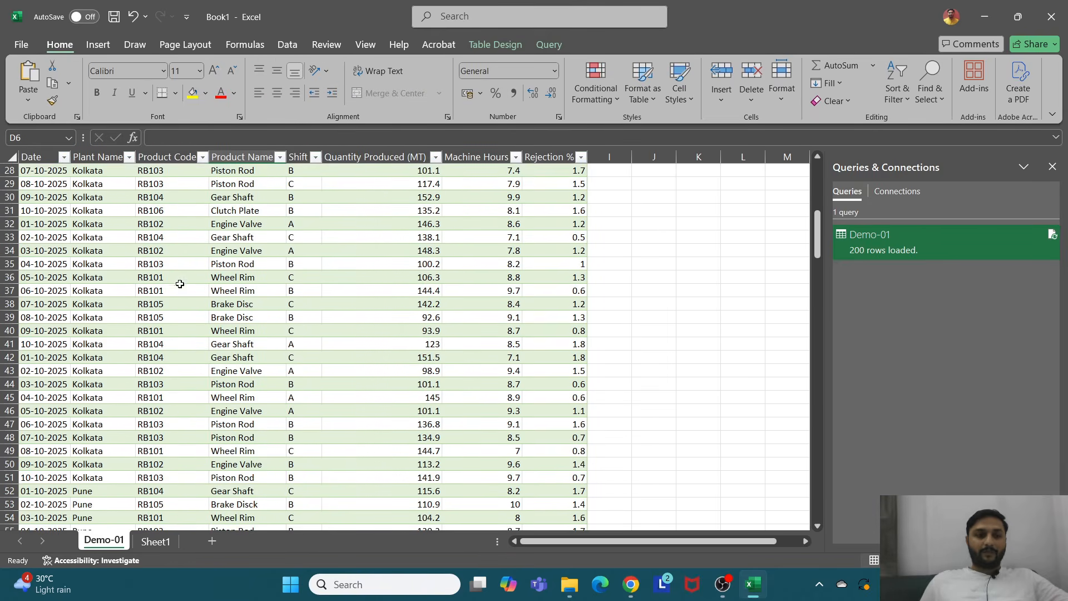
left_click_drag(94, 198, 497, 477)
scroll(296, 276, "up", 8)
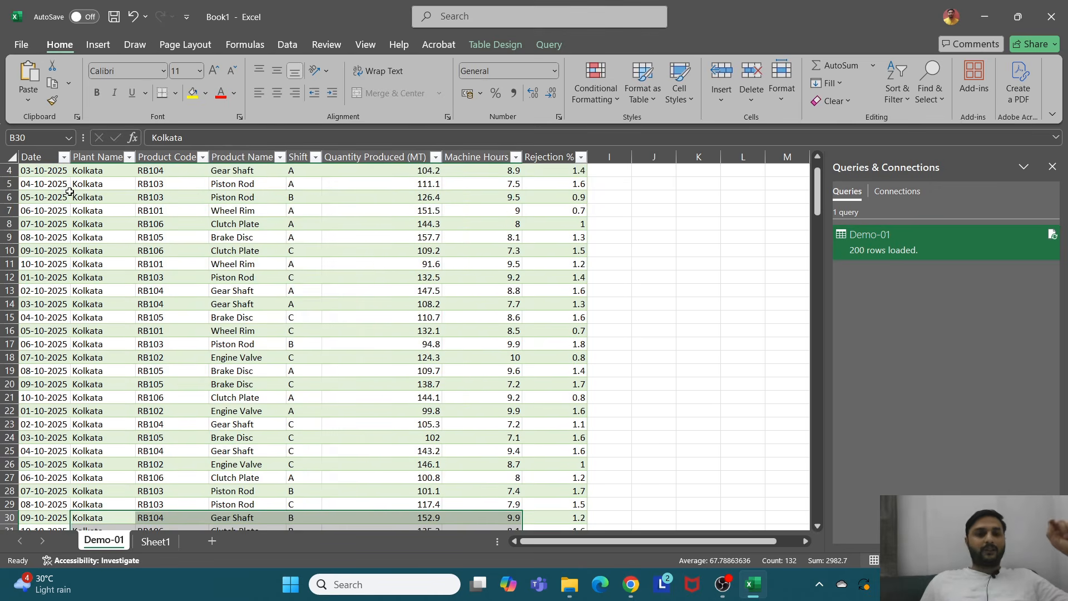
left_click_drag(69, 192, 567, 474)
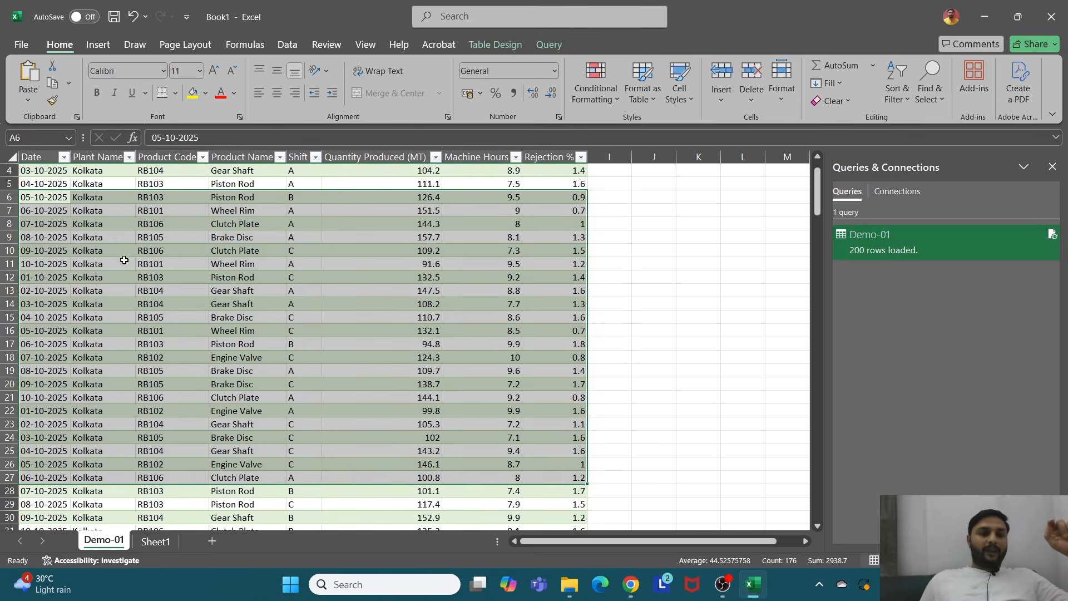
Step: Select the consolidated data and insert a PivotTable from the Demo_01 table on a new worksheet
scroll(124, 260, "up", 1)
left_click_drag(49, 183, 565, 438)
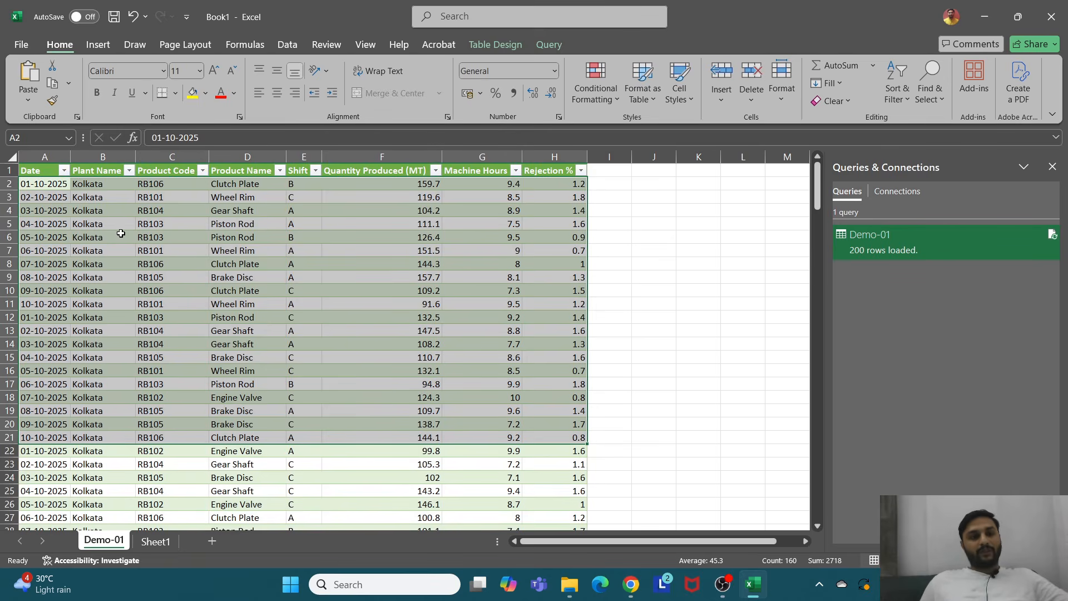
left_click_drag(51, 192, 546, 441)
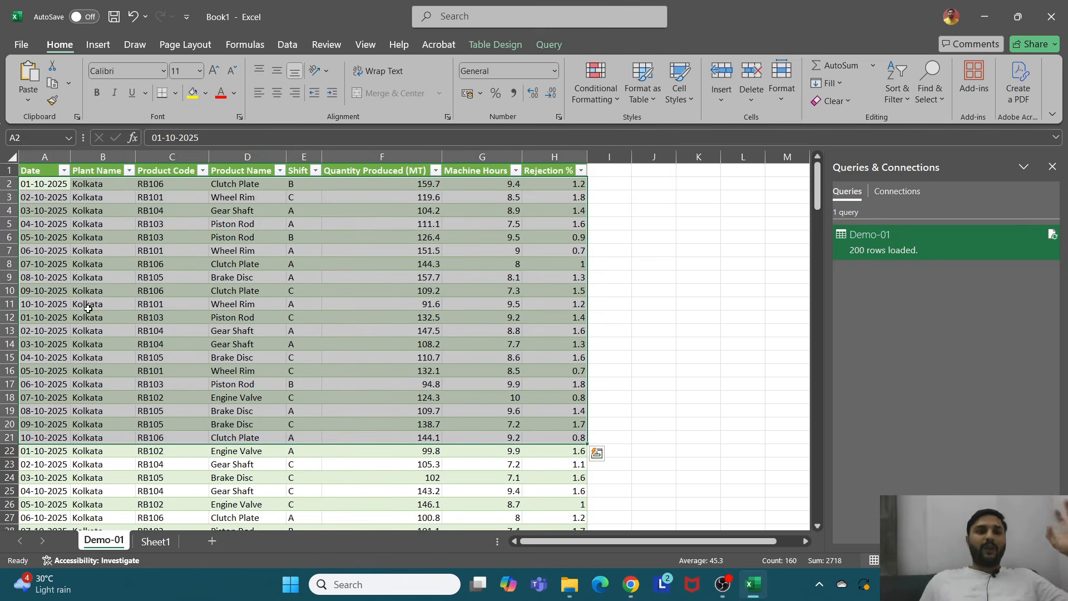
left_click(98, 44)
left_click(34, 84)
left_click(61, 124)
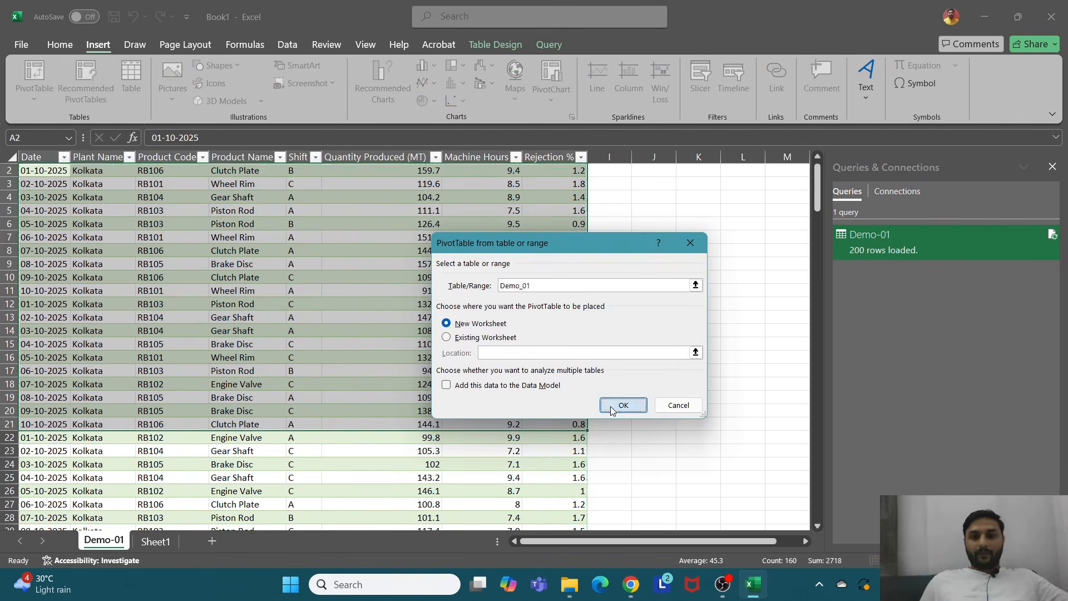
left_click(612, 410)
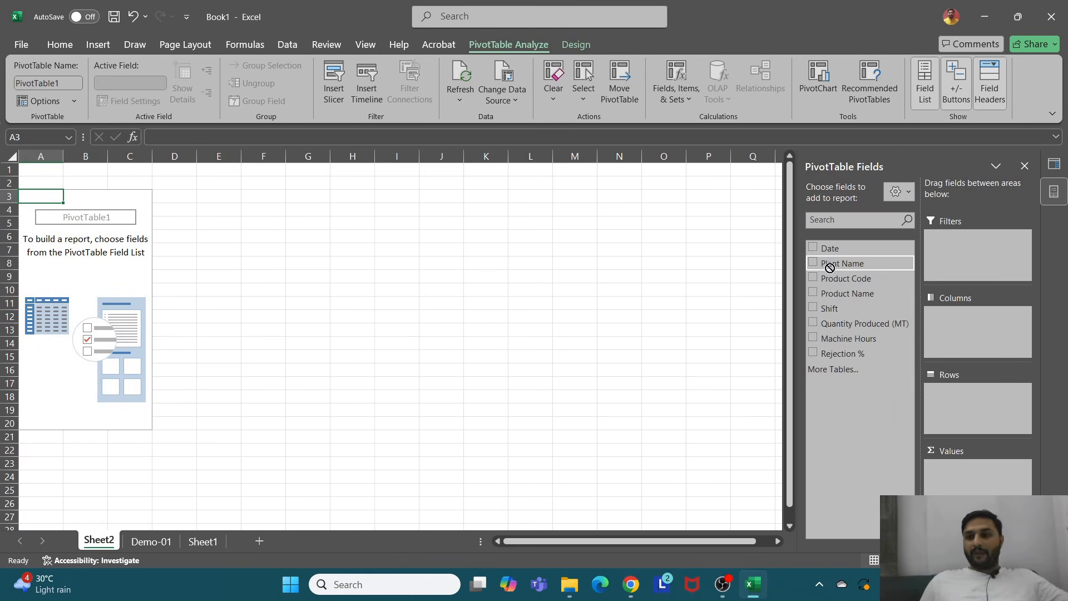
Step: Build the PivotTable with Plant Name as rows and Sum of Machine Hours as values
left_click_drag(829, 268, 949, 399)
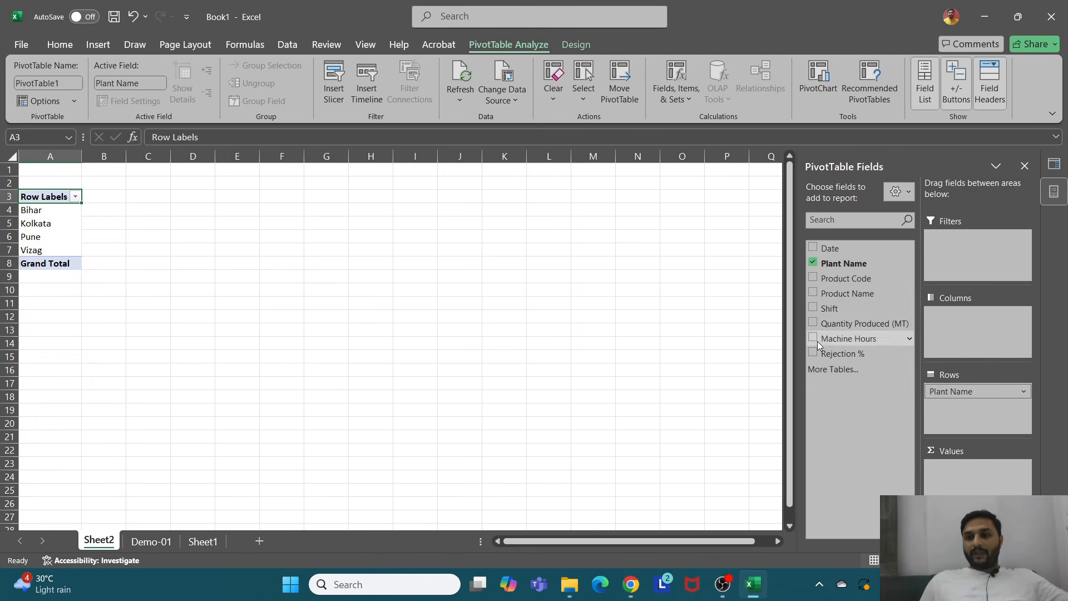
left_click_drag(817, 339, 964, 477)
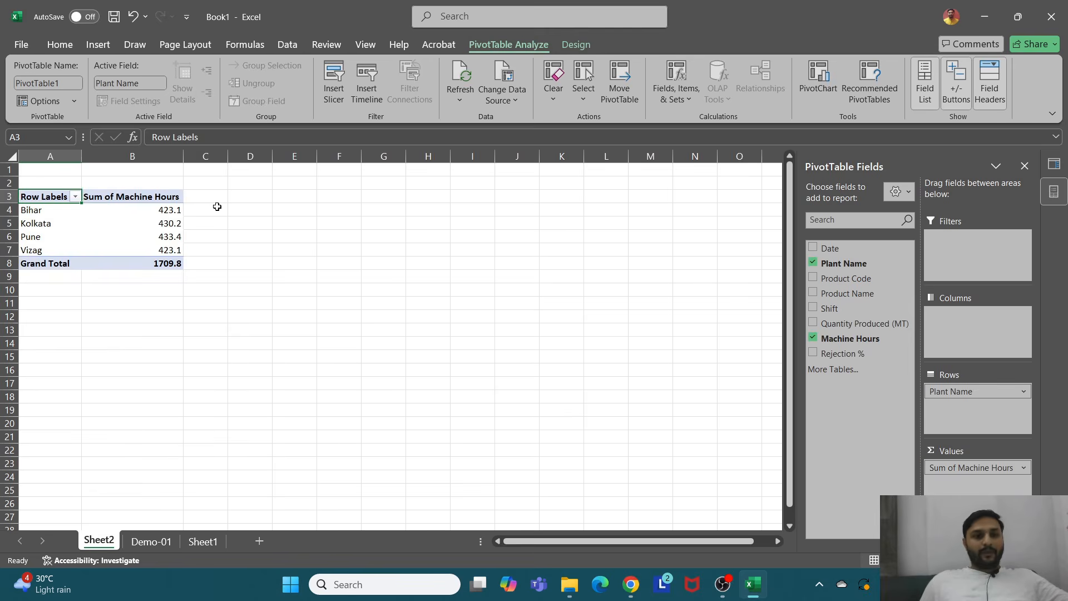
Step: Close the workbook without saving it
left_click_drag(43, 172, 234, 334)
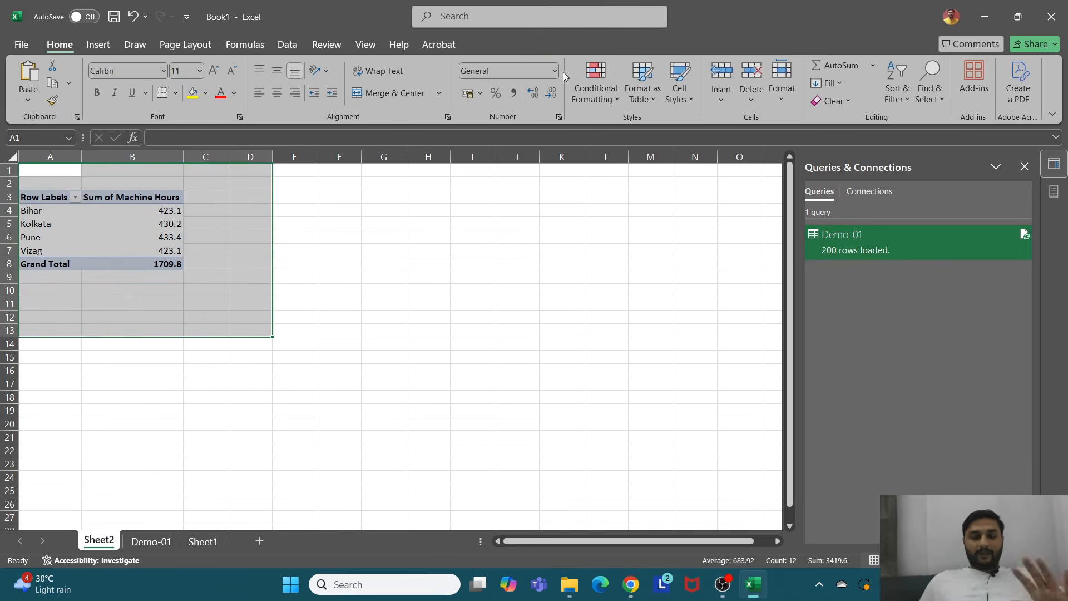
left_click(1051, 16)
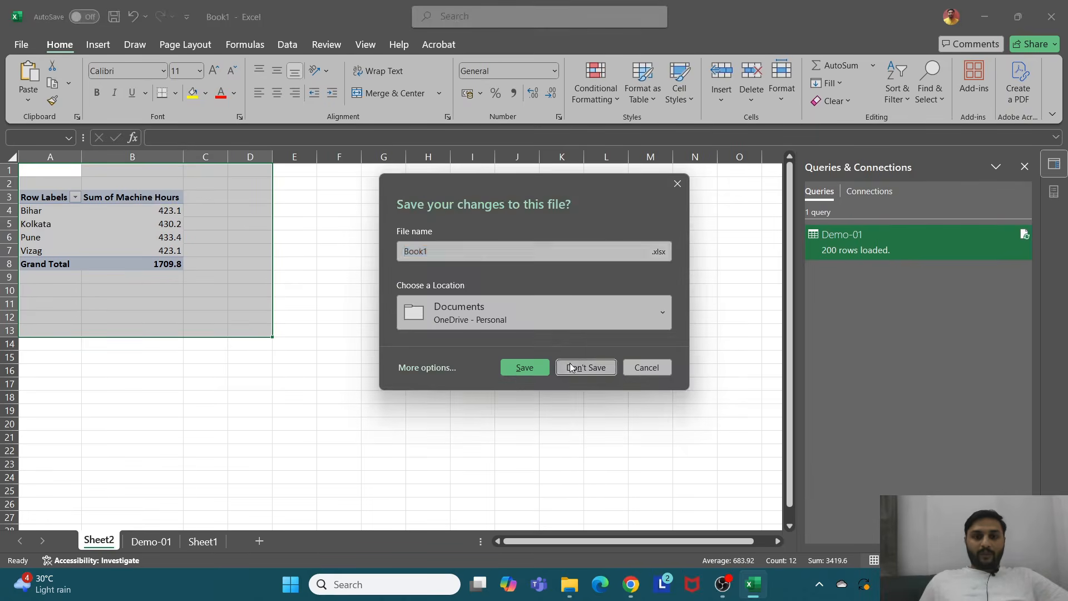
left_click(570, 367)
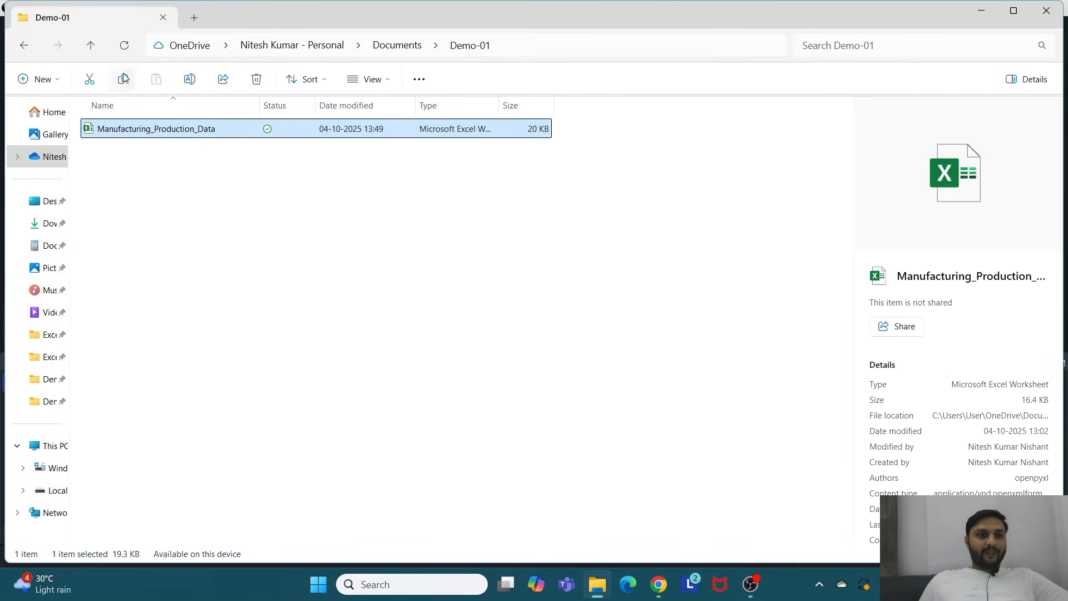
Step: Open the Demo-02 folder in File Explorer and copy its folder path
left_click(92, 45)
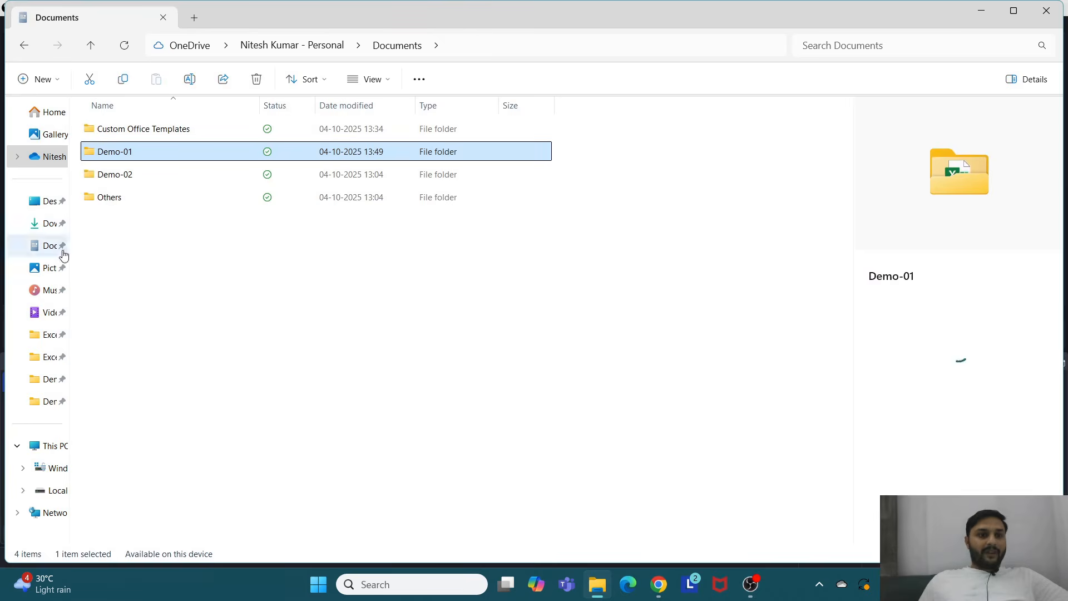
double_click(133, 175)
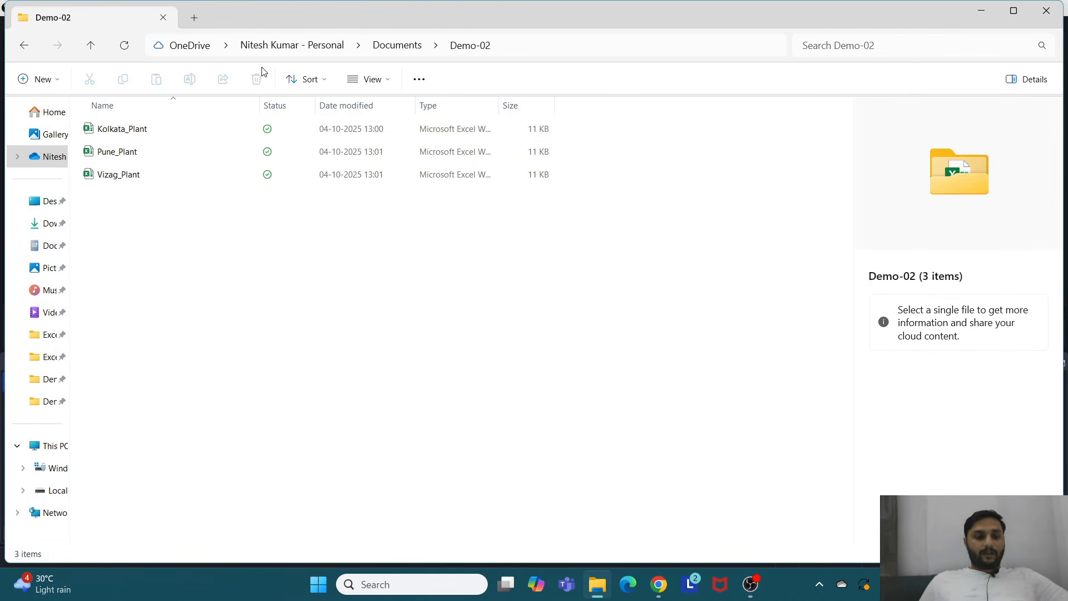
mouse_move(162, 40)
left_mouse_down()
mouse_move(448, 68)
mouse_move(543, 64)
mouse_move(171, 45)
left_mouse_up()
left_click(517, 47)
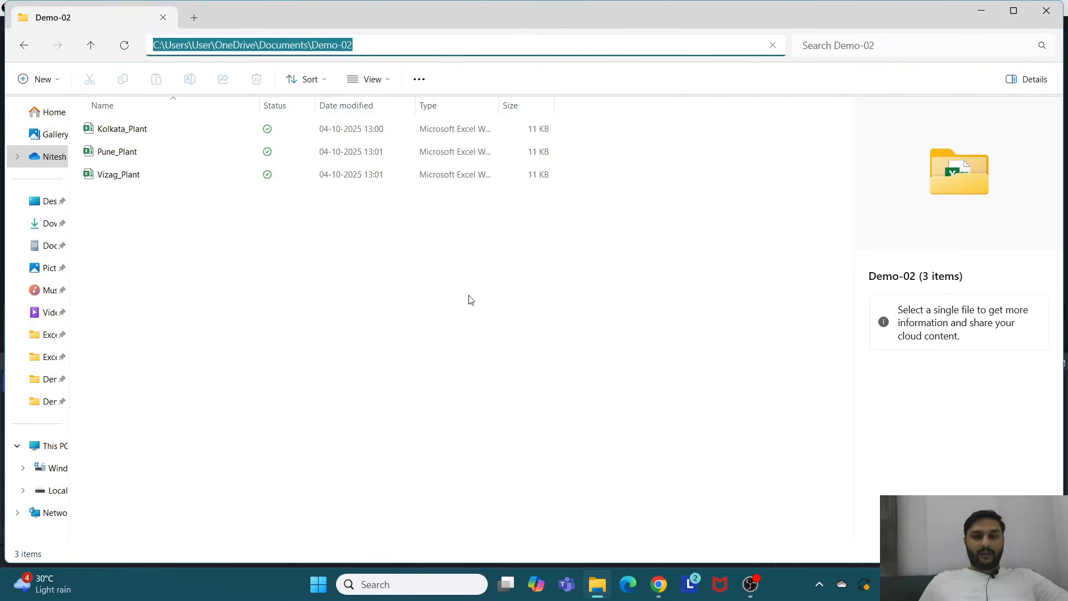
Step: Launch Excel from Windows search and create a blank workbook
left_click(417, 587)
type("ec")
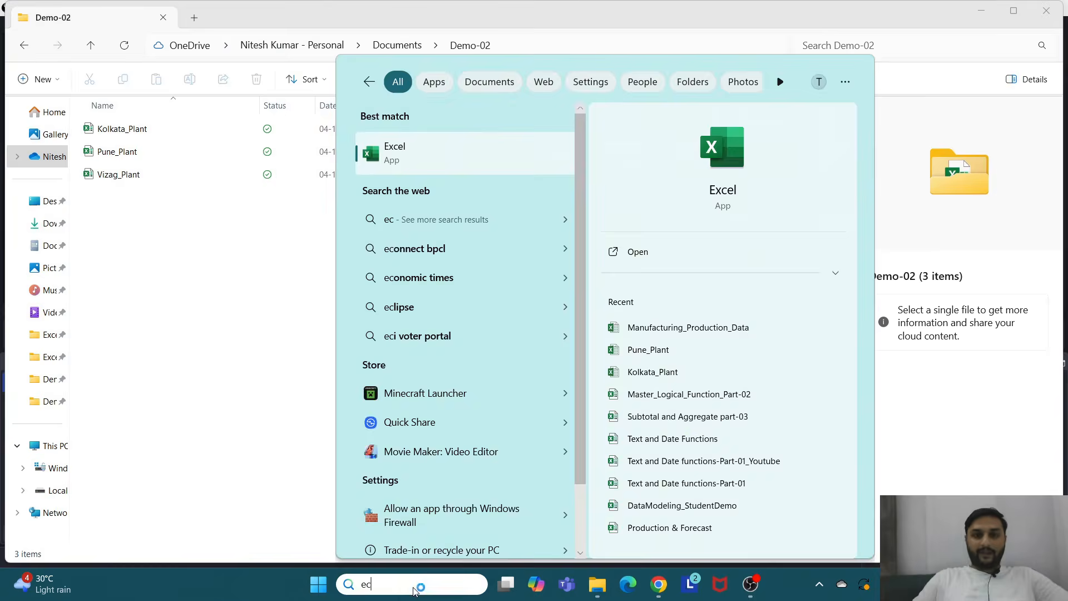
key("Return")
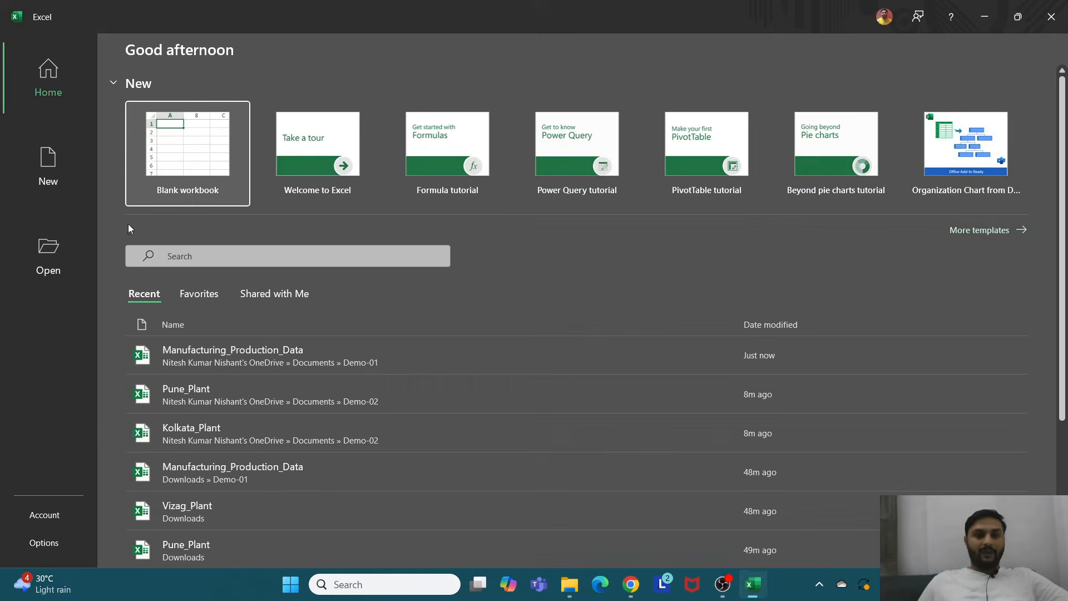
left_click(172, 165)
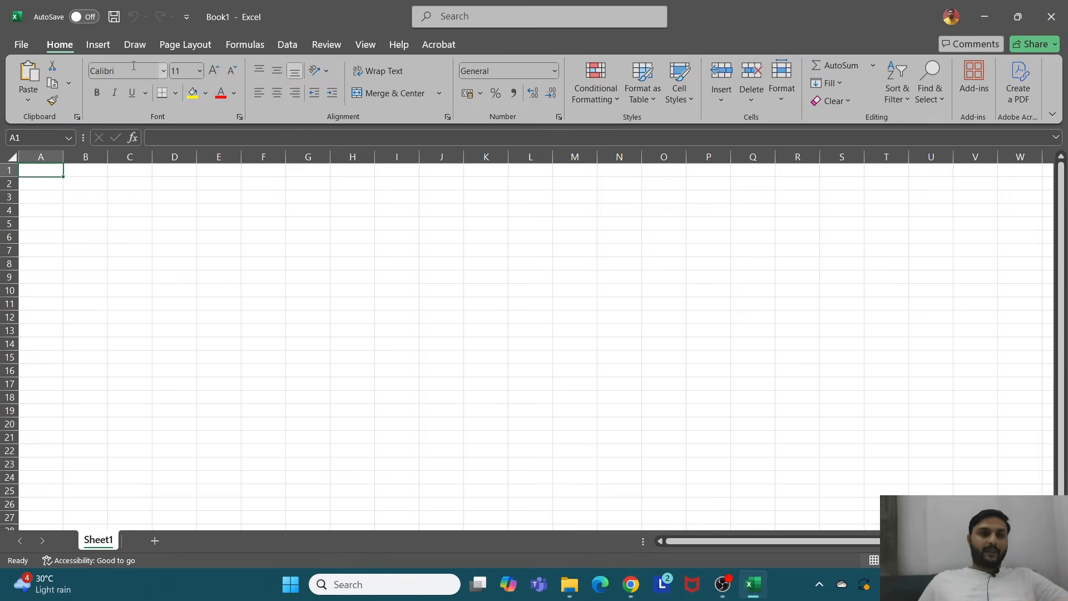
left_click(285, 44)
left_click(49, 93)
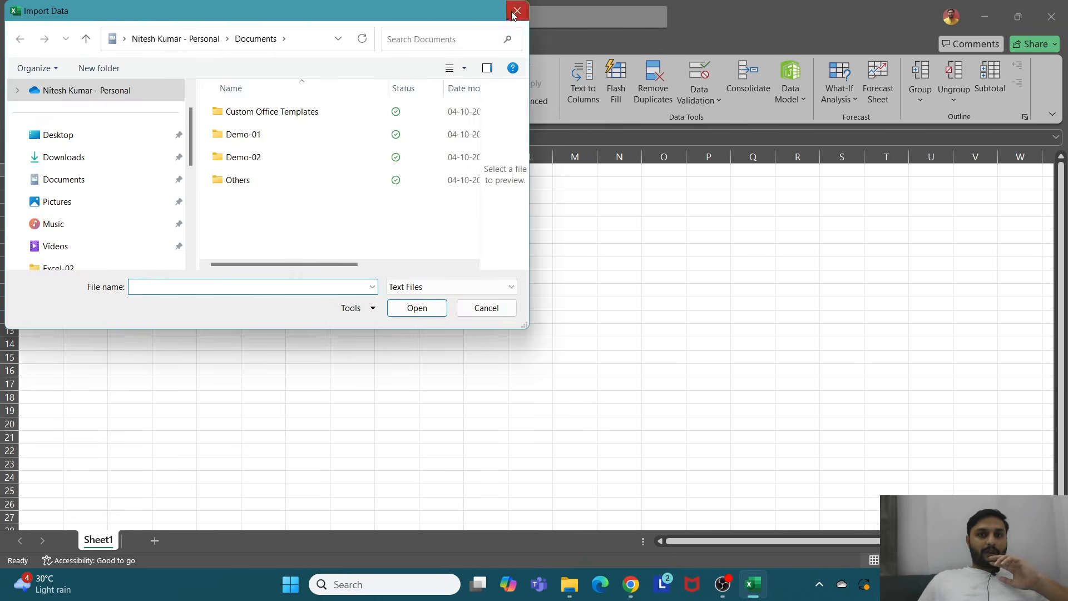
left_click(516, 11)
Step: Start a Get Data from Folder import and paste the Demo-02 folder path to open it
left_click(29, 84)
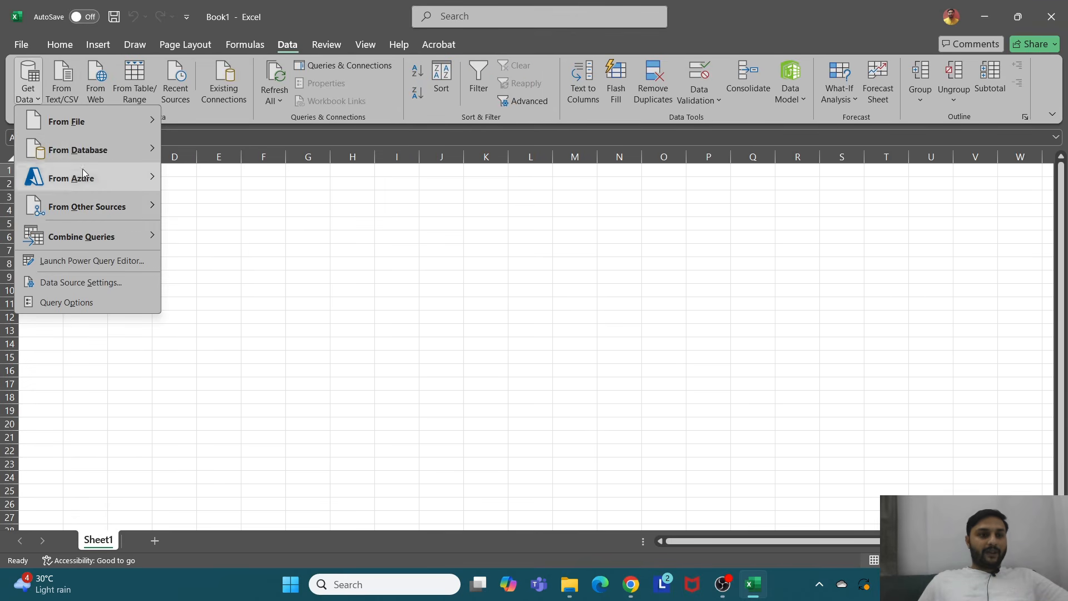
mouse_move(143, 125)
left_click(225, 269)
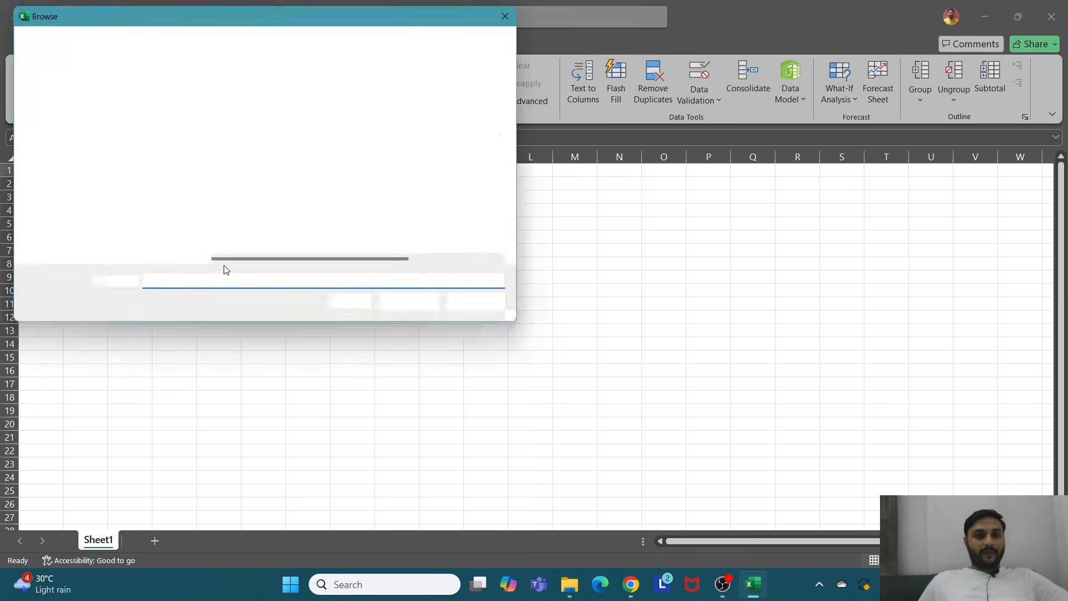
type("C:\\Users\\User\\OneDrive\\Documents\\Demo-02")
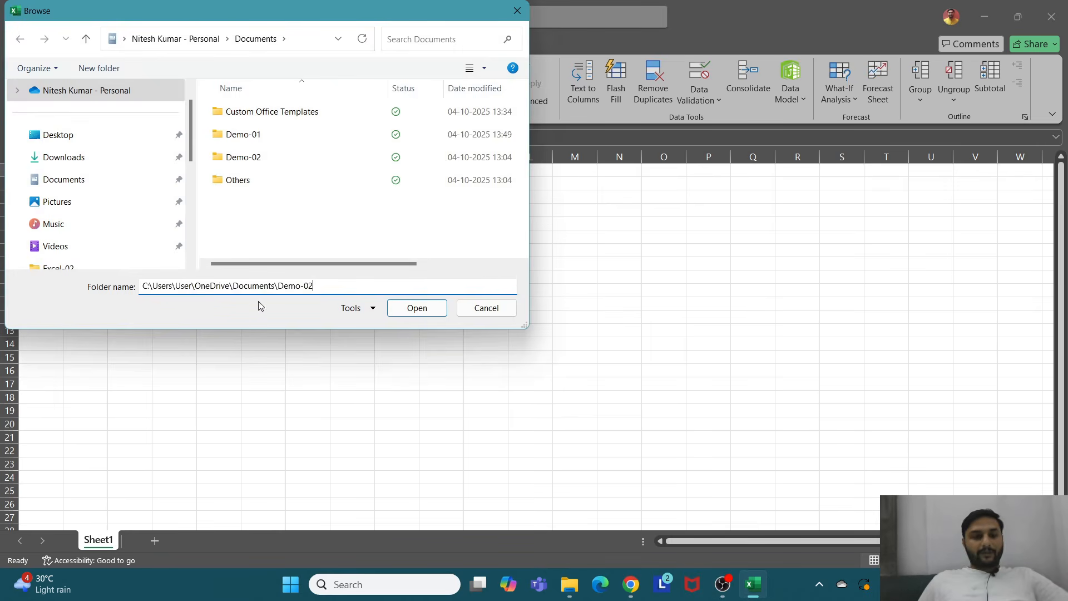
left_click(412, 308)
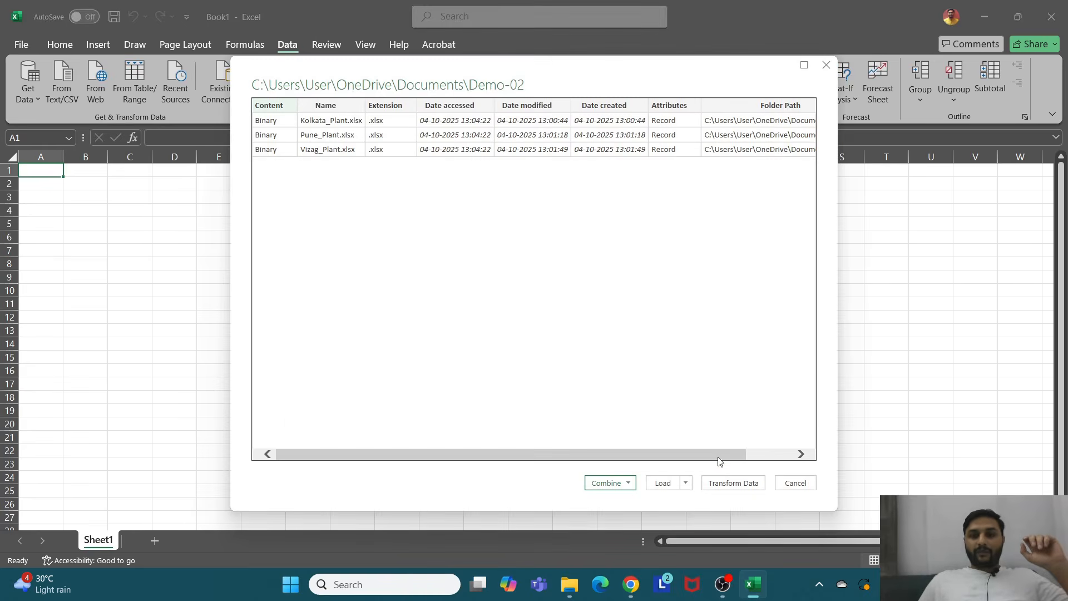
Step: Transform the folder query in Power Query Editor, keeping only the Content column
left_click(734, 483)
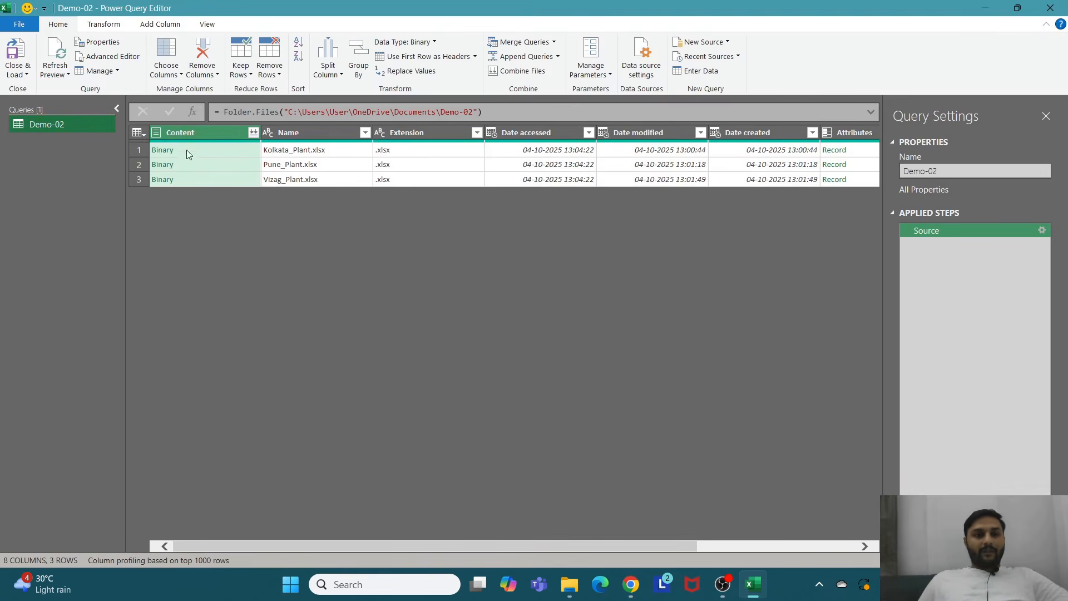
left_click(207, 132)
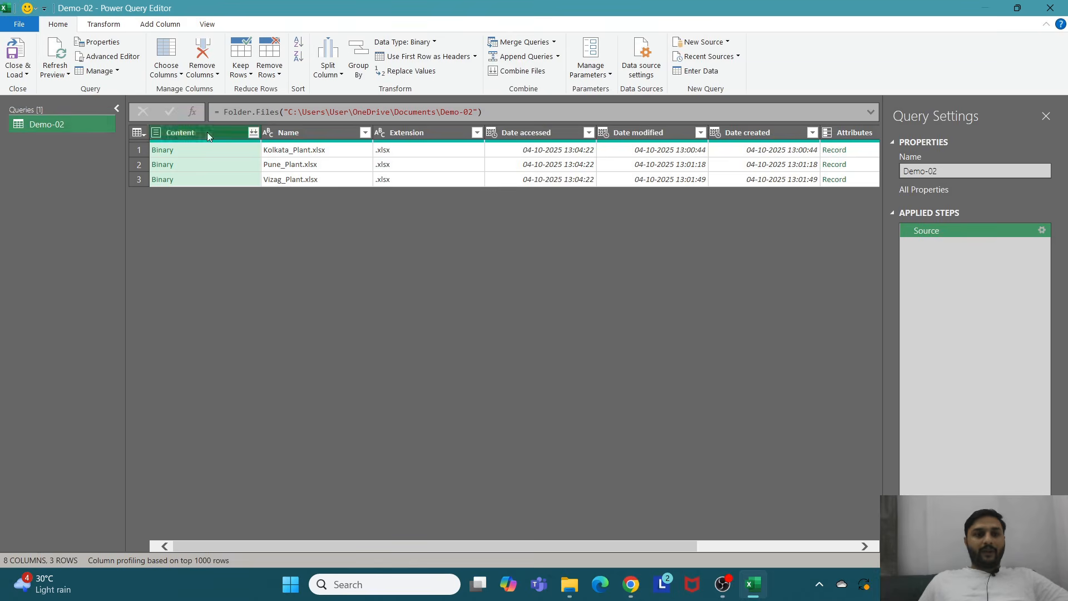
right_click(207, 132)
left_click(239, 172)
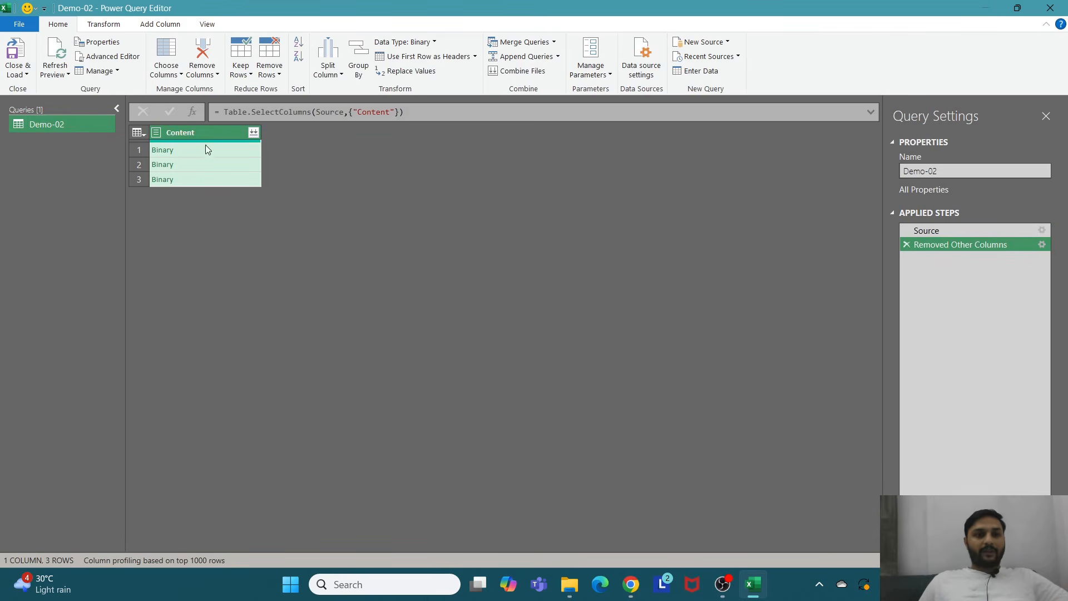
Step: Add a custom column with the formula Excel.Workbook([Content])
left_click(151, 29)
left_click(61, 66)
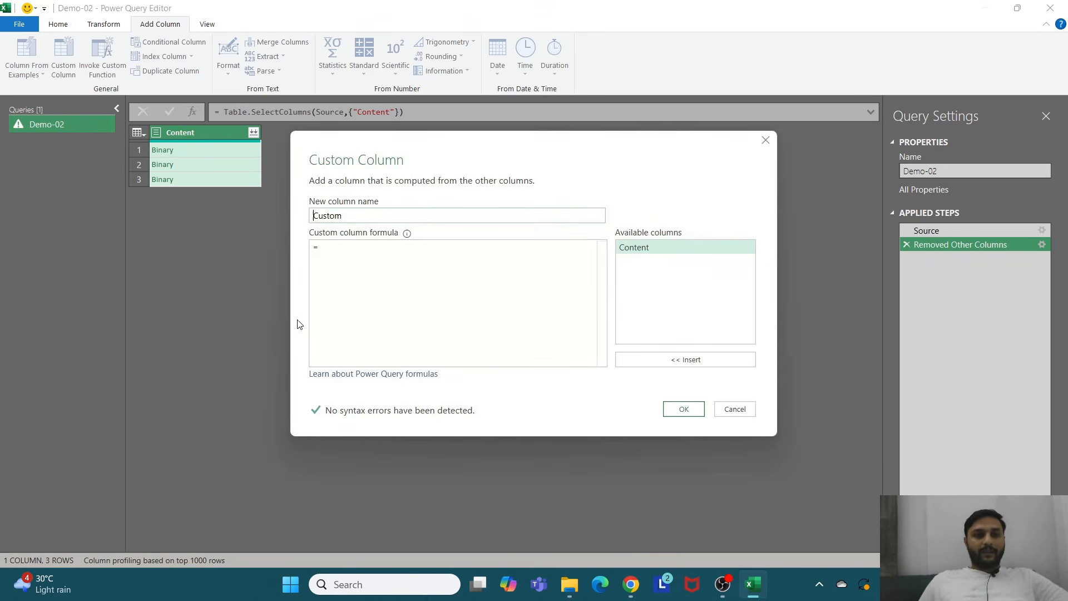
left_click(340, 253)
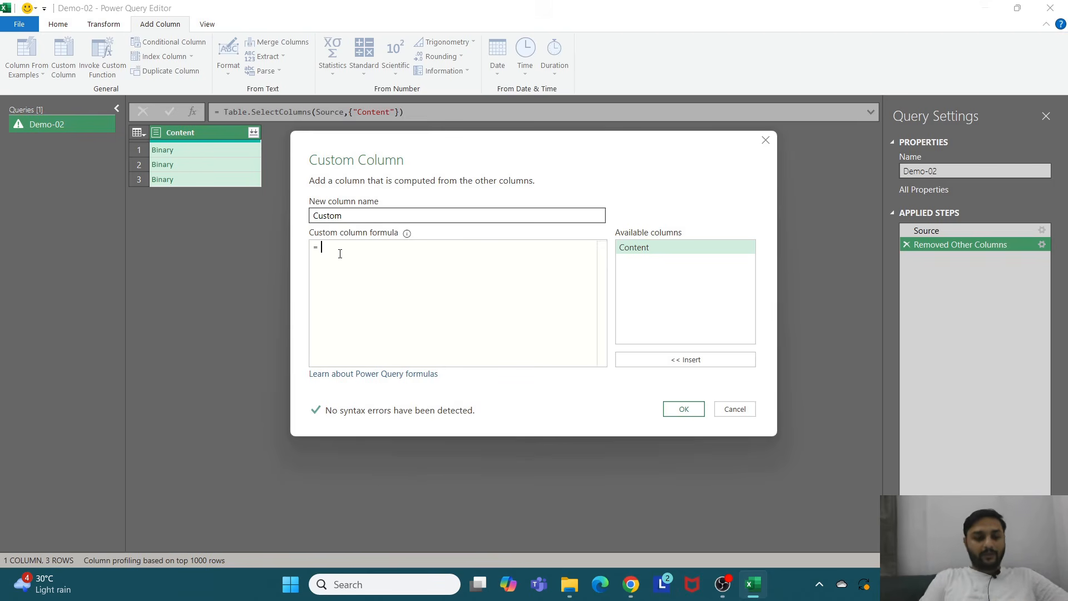
type("Ex")
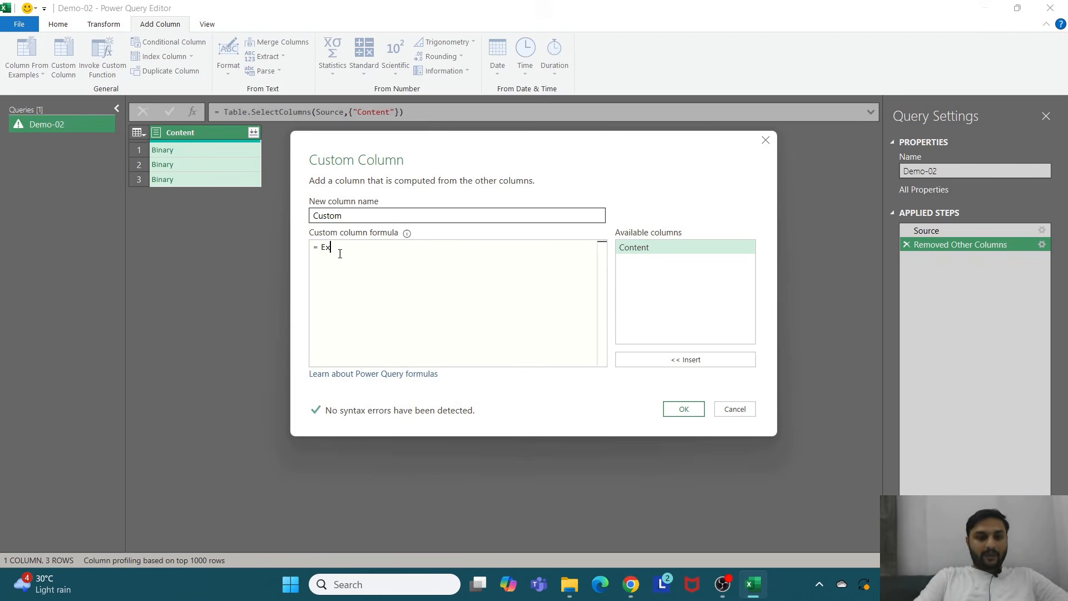
type("c")
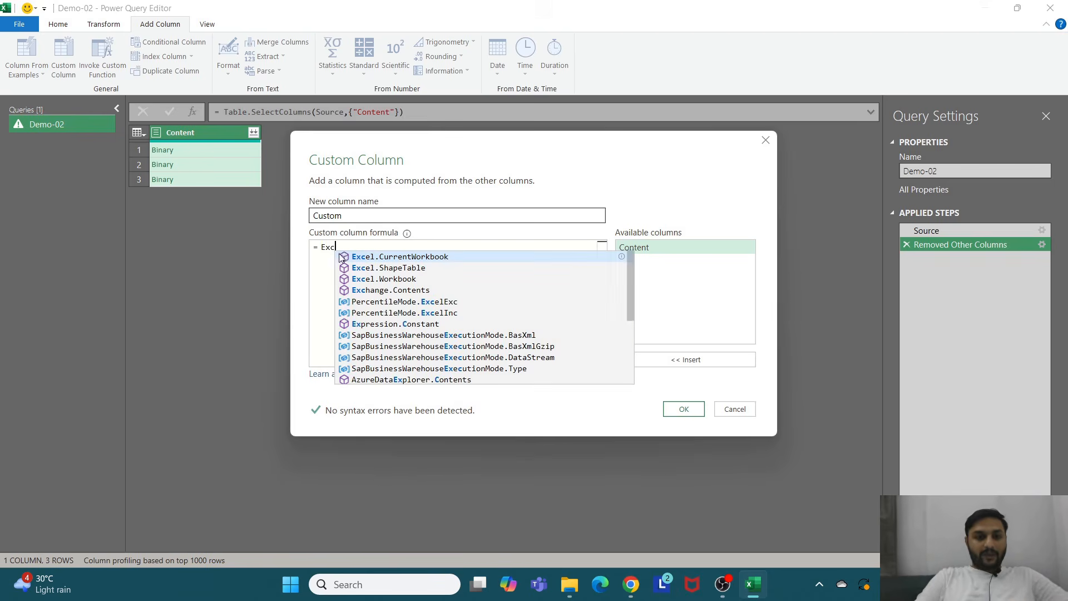
left_click(375, 279)
type("()")
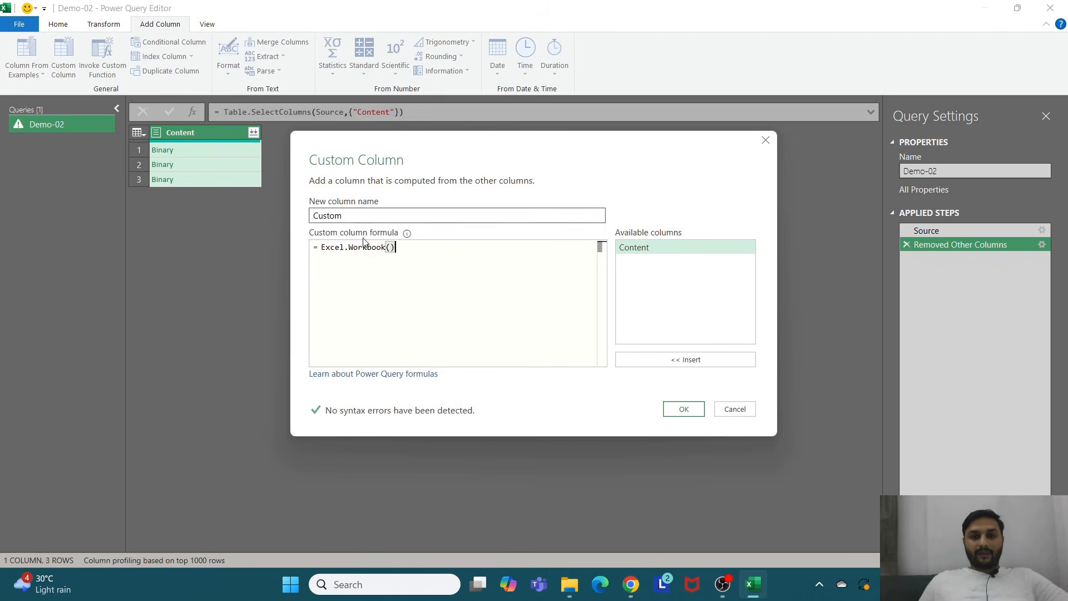
double_click(636, 250)
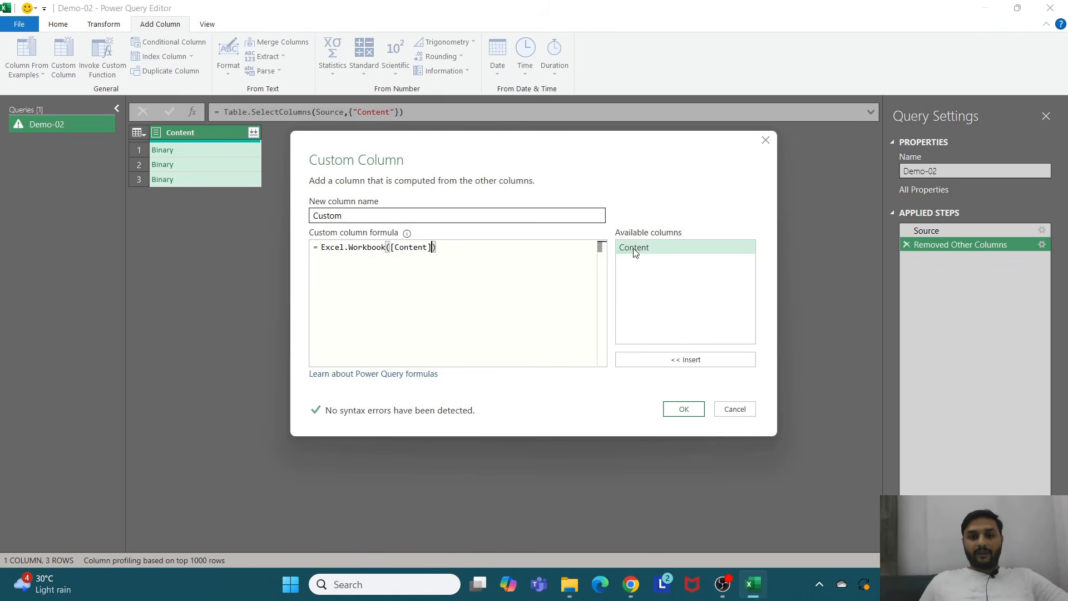
left_click(684, 409)
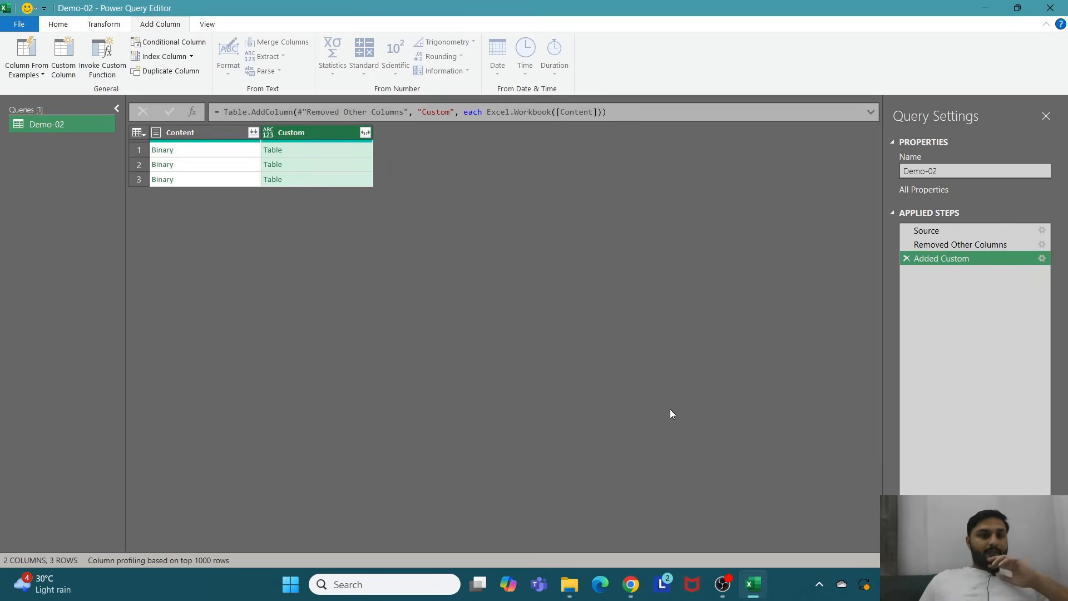
Step: Keep only the Custom column and expand it without using the original column name as prefix
right_click(316, 132)
left_click(343, 172)
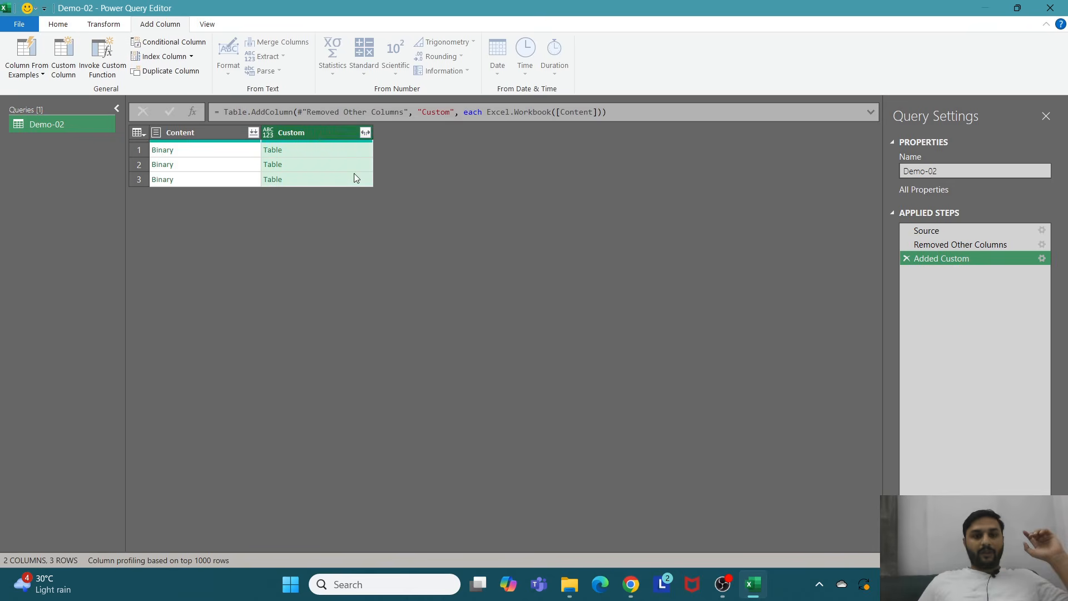
left_click(254, 133)
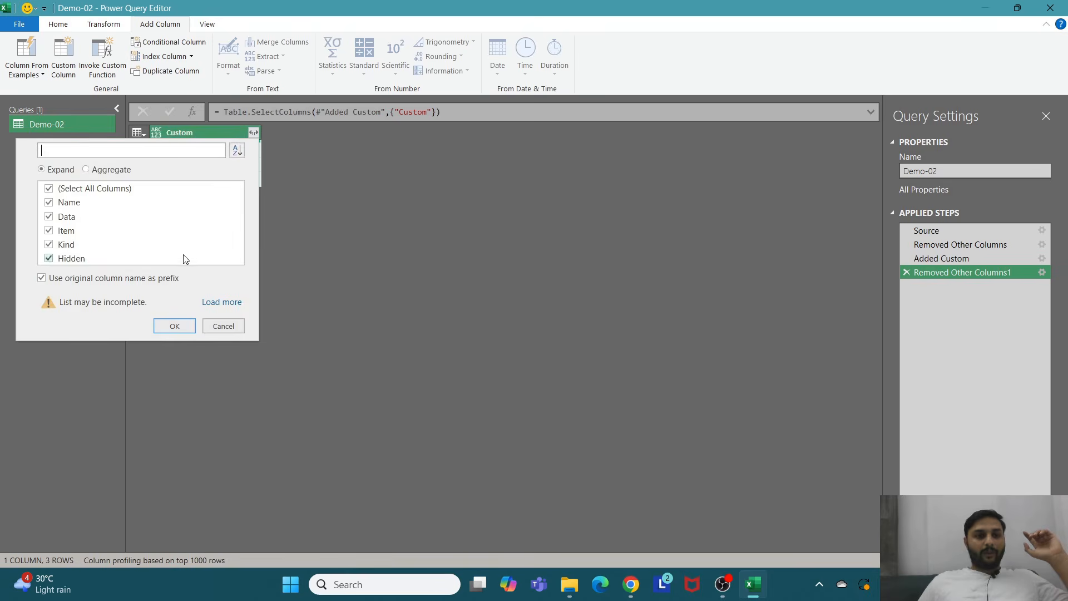
left_click(41, 277)
left_click(175, 326)
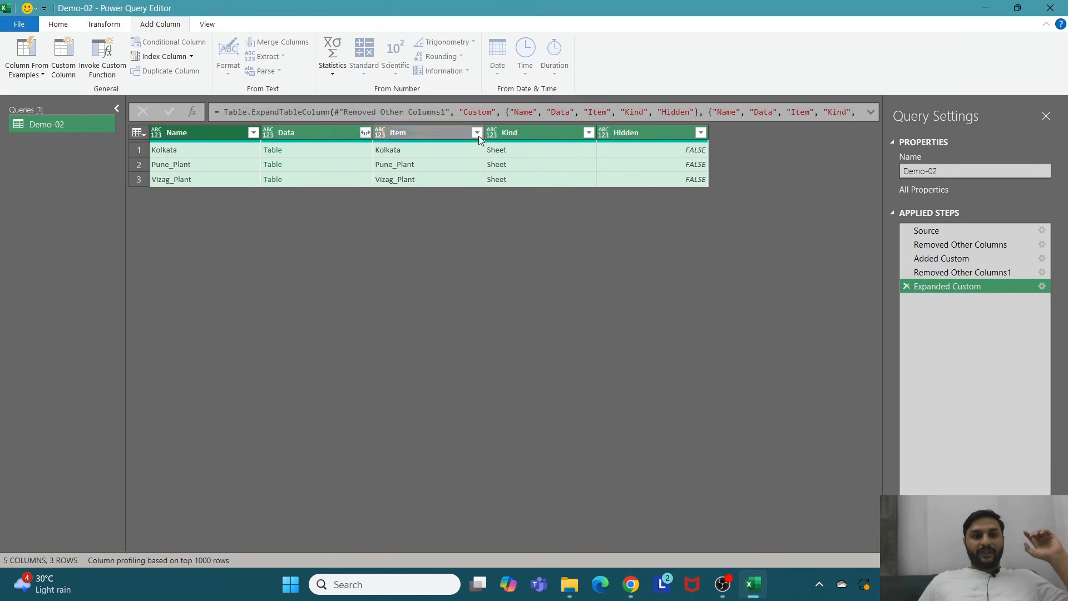
Step: Preview the Kolkata sheet's table in the Data column
left_click(310, 132)
left_click(320, 149)
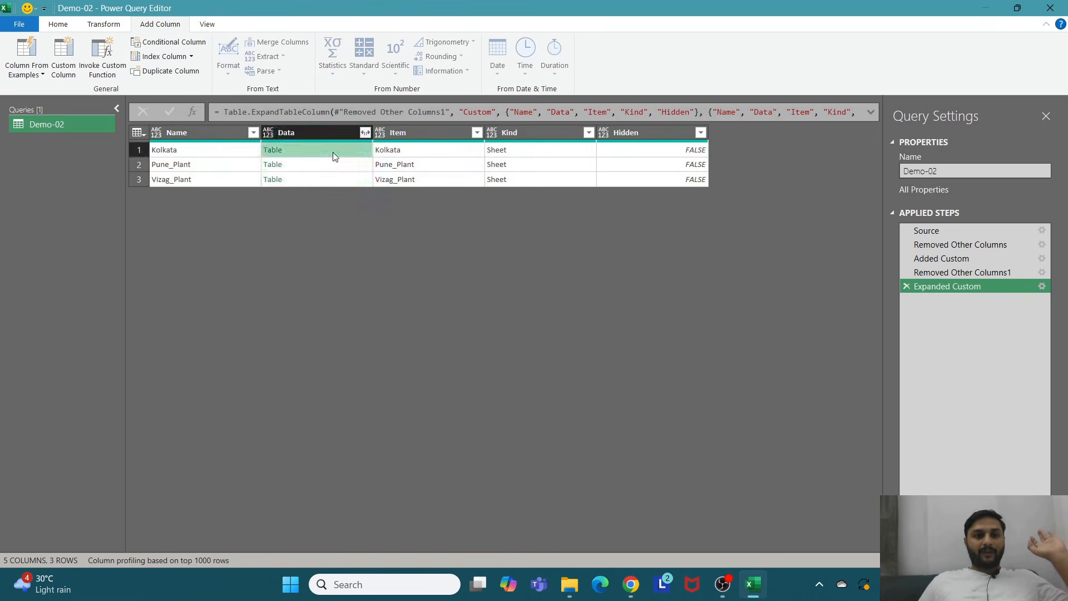
scroll(504, 529, "down", 1)
scroll(559, 519, "up", 1)
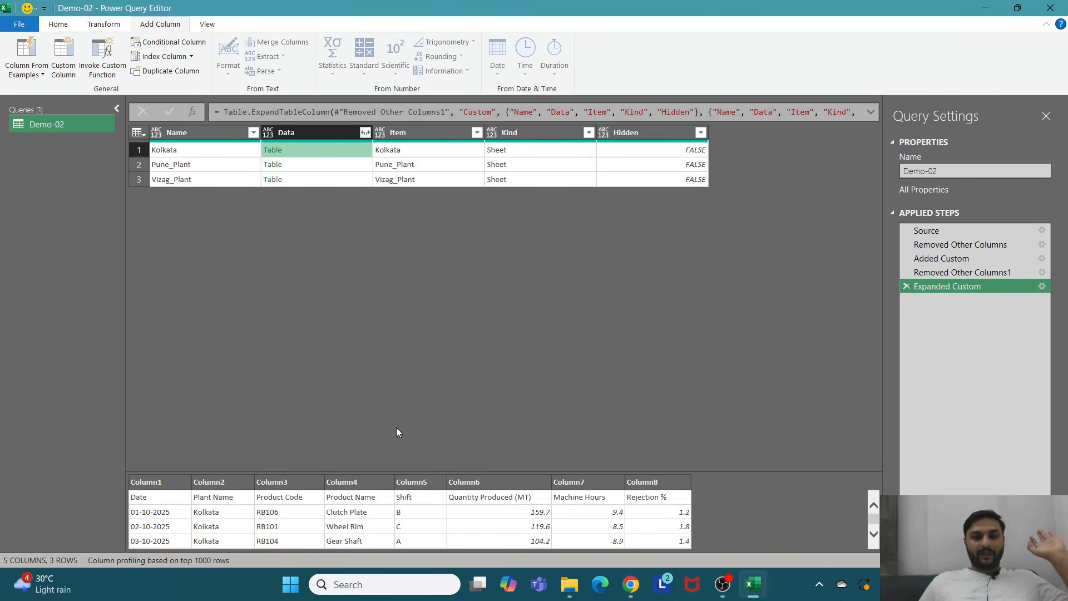
Step: Keep only the Data column and expand its tables into all their columns
right_click(315, 132)
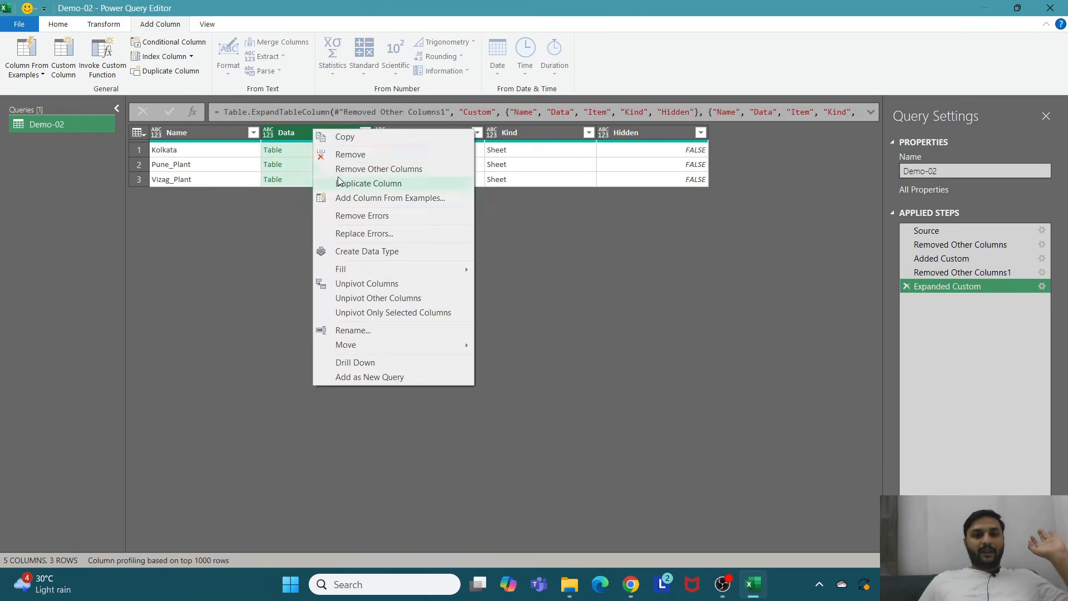
left_click(345, 167)
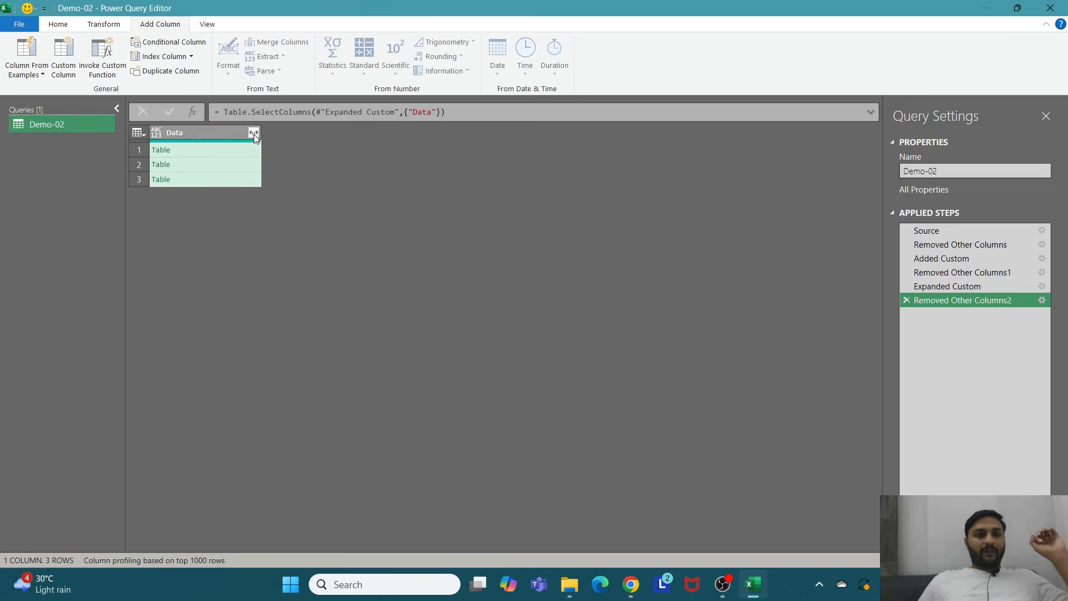
left_click(254, 133)
left_click(185, 368)
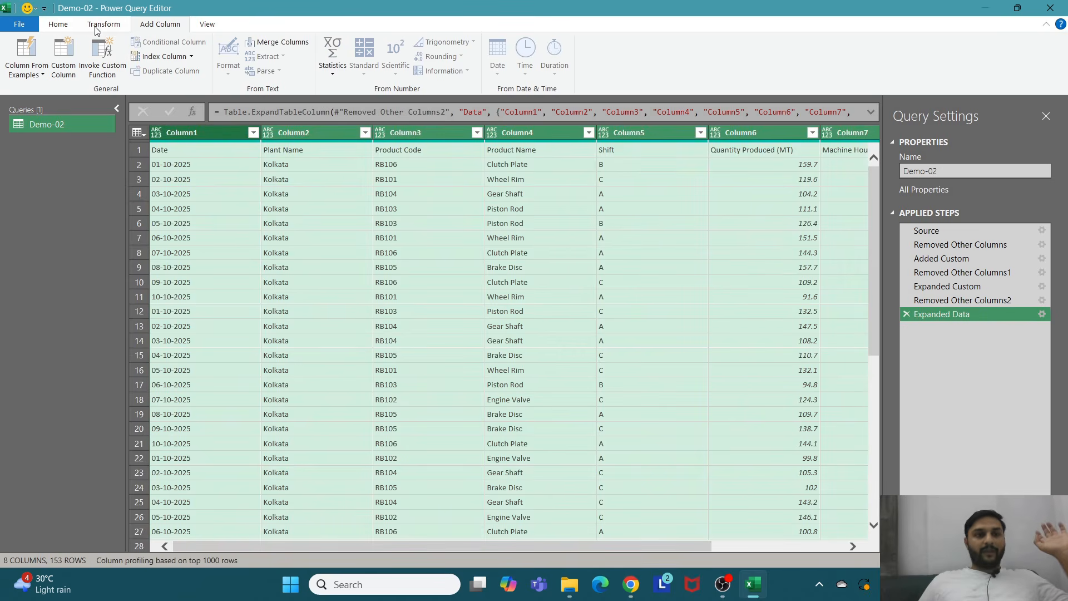
Step: Promote the first row to headers and filter out the repeated "Date" header rows from the Date column
left_click(58, 24)
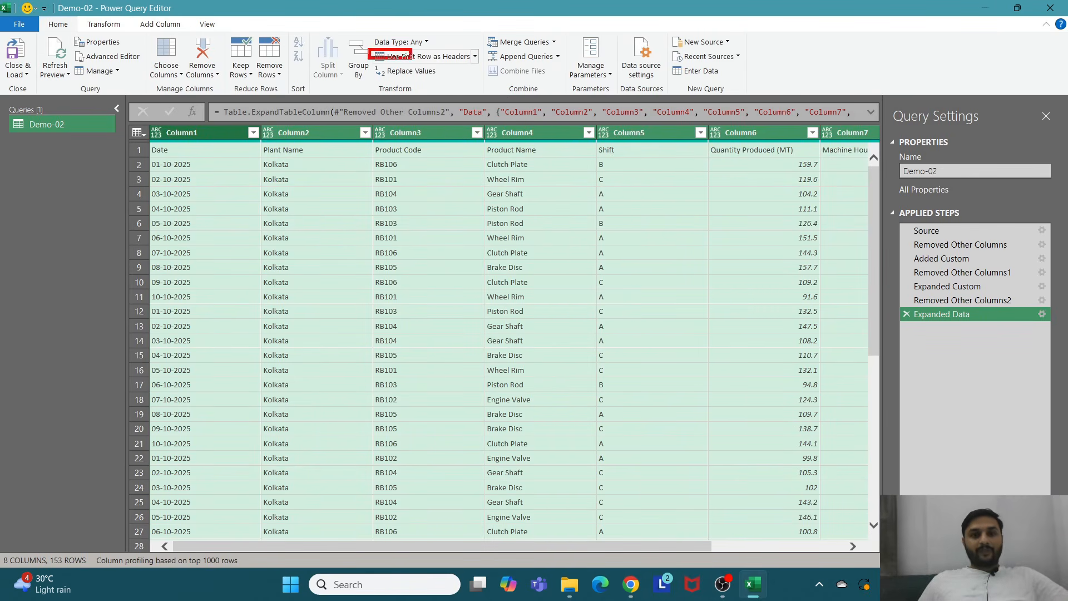
left_click(413, 57)
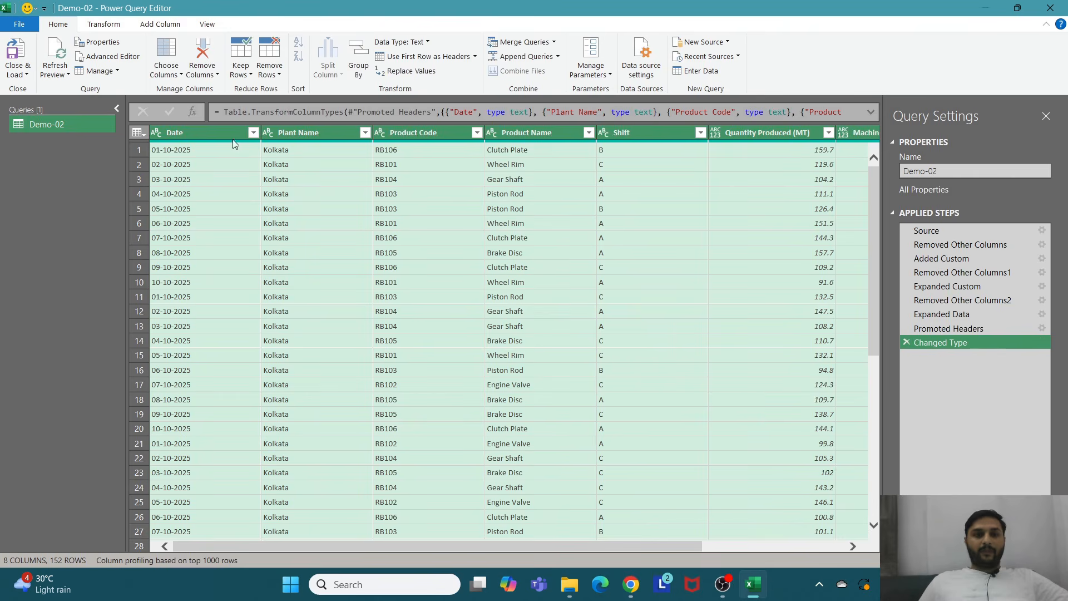
left_click(253, 133)
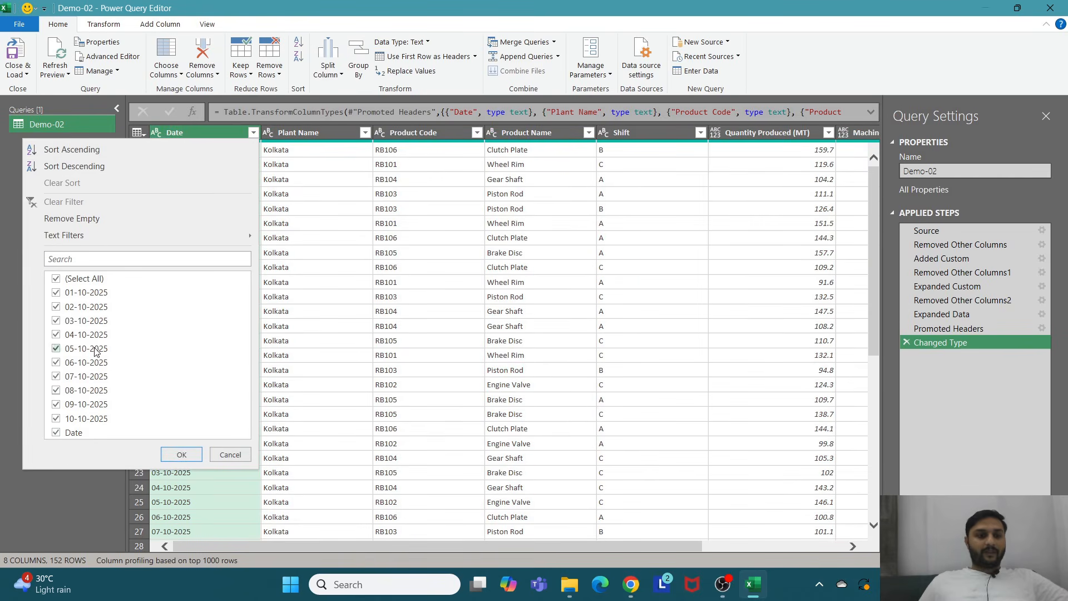
left_click(56, 433)
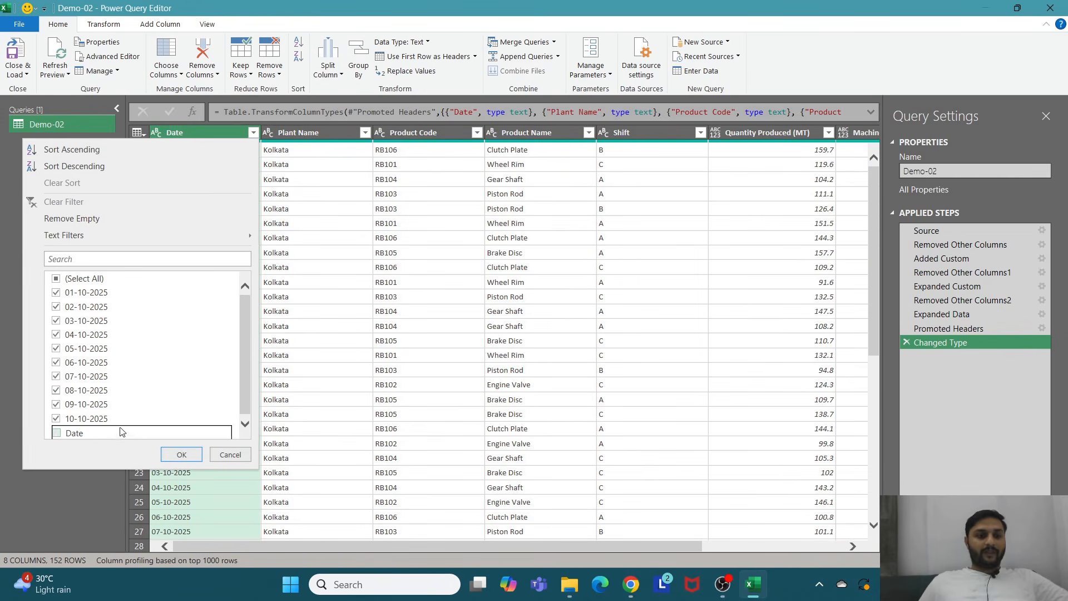
left_click(181, 455)
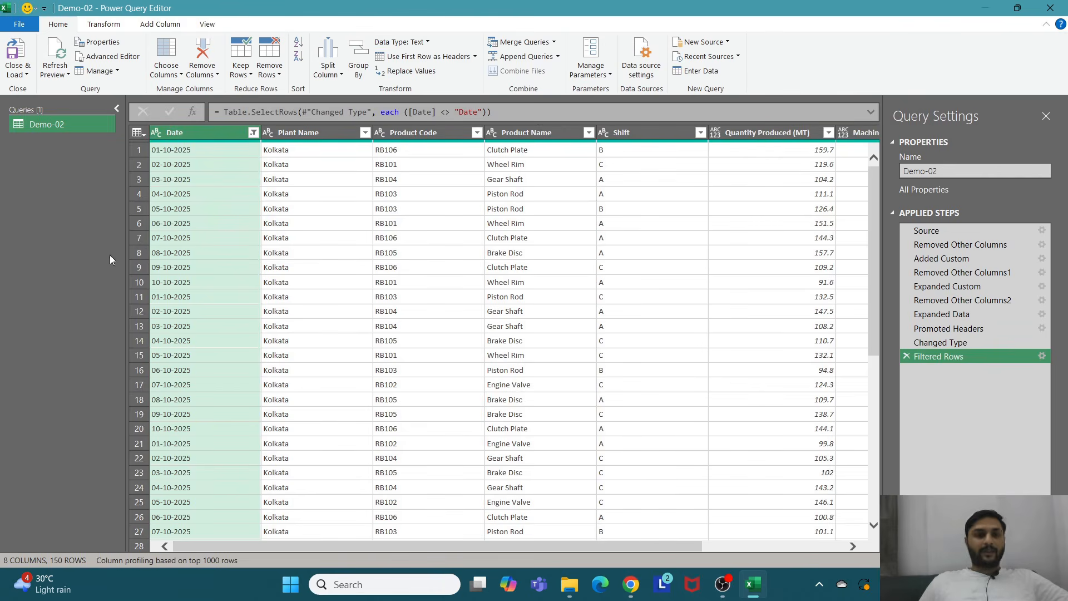
Step: Close Power Query and load the combined query as a table into the workbook
left_click(28, 74)
left_click(38, 87)
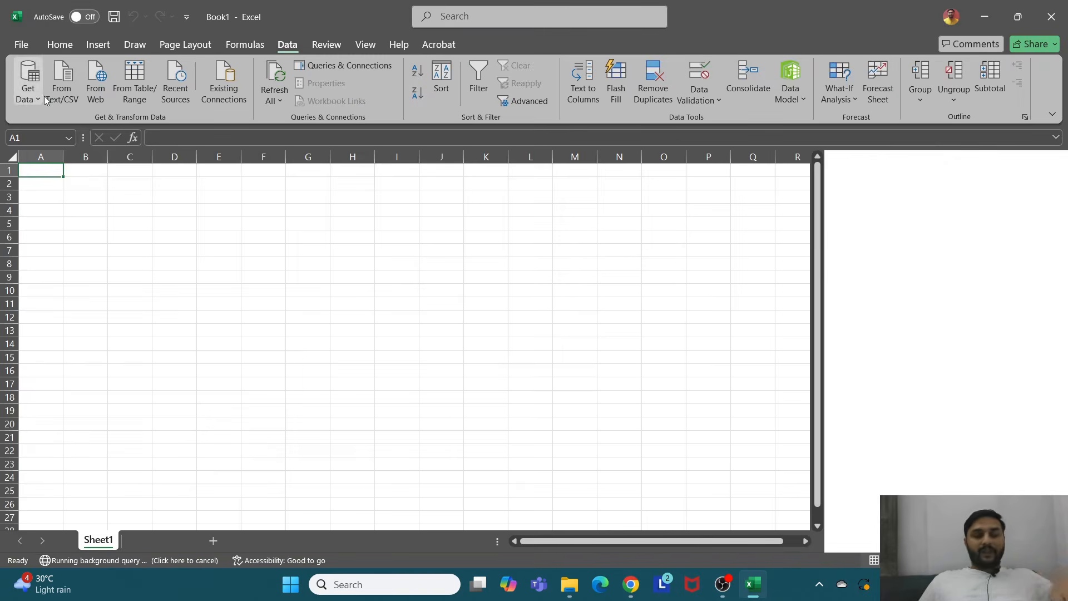
scroll(304, 290, "down", 3)
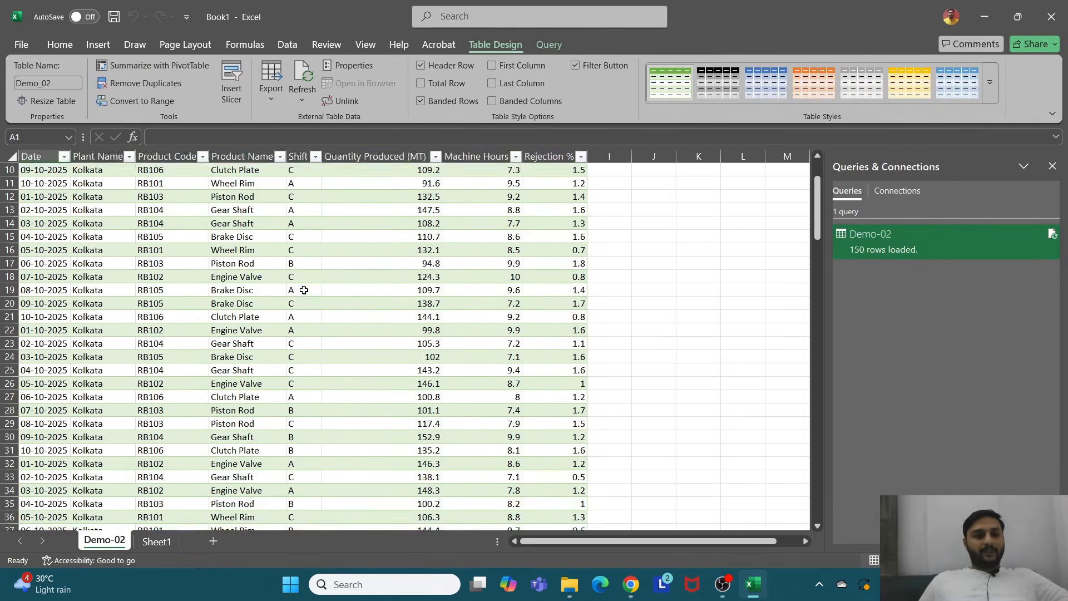
scroll(303, 290, "up", 3)
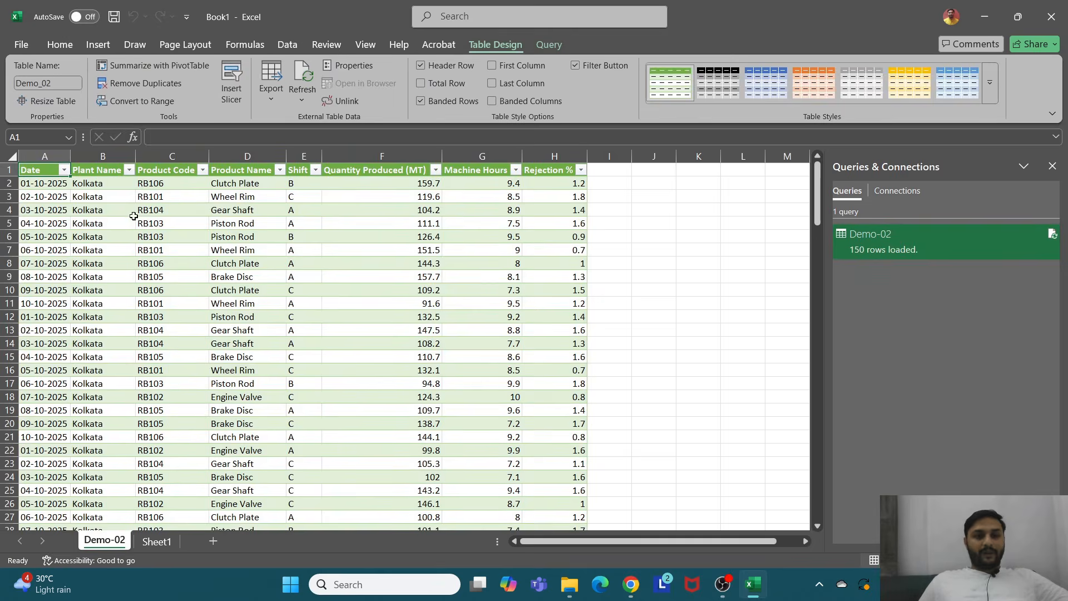
Step: Check which plant names appear in the Plant Name filter of the loaded table
left_click(129, 170)
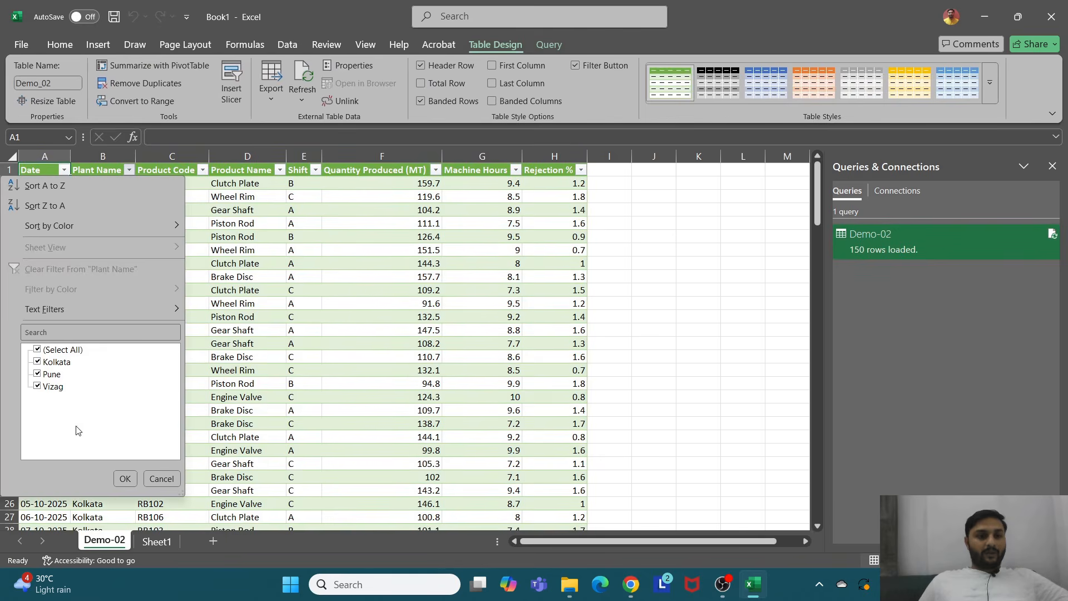
left_click(162, 479)
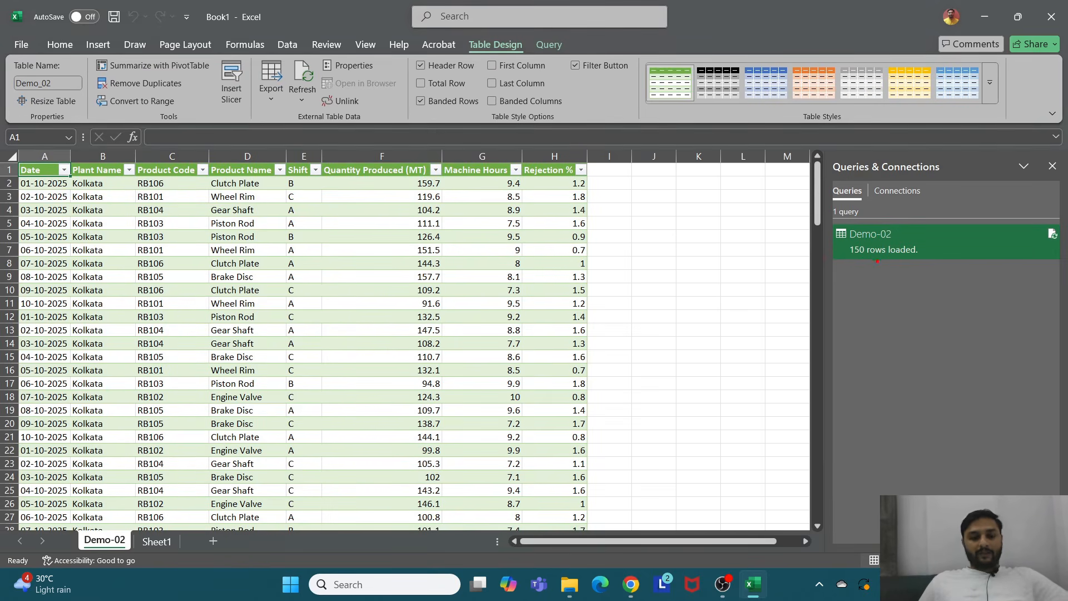
left_click_drag(832, 243, 928, 264)
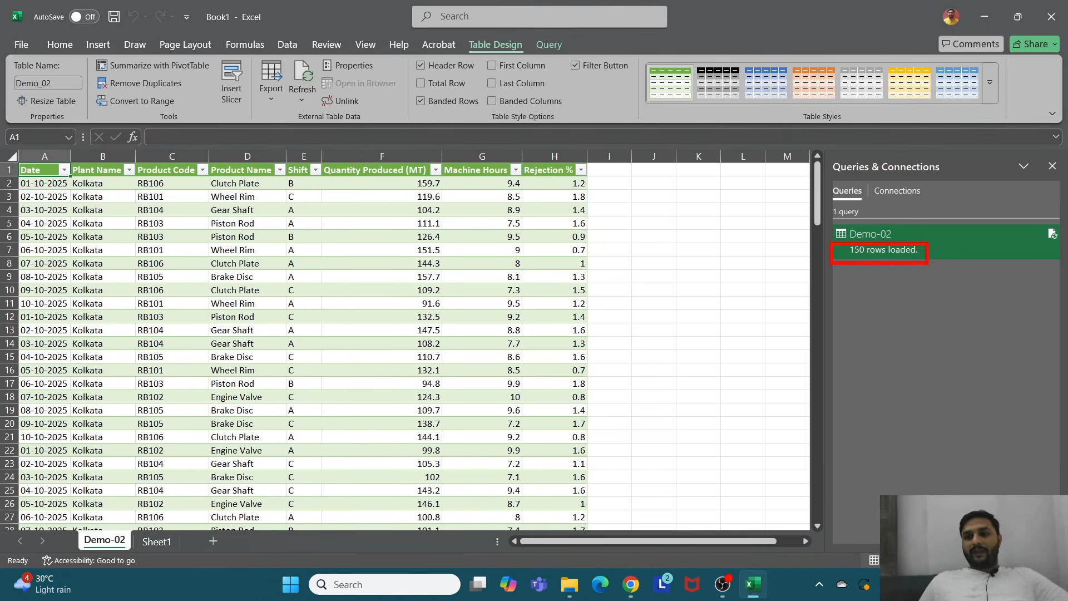
Step: Duplicate the Vizag_Plant file inside the Demo-02 folder
left_click(576, 585)
left_click(137, 181)
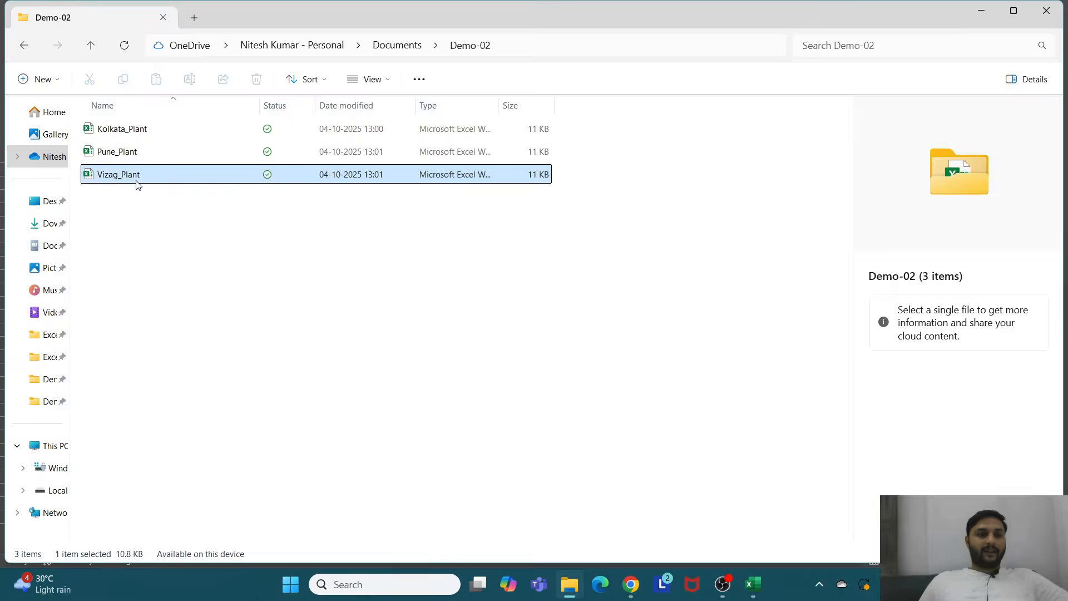
left_click(123, 79)
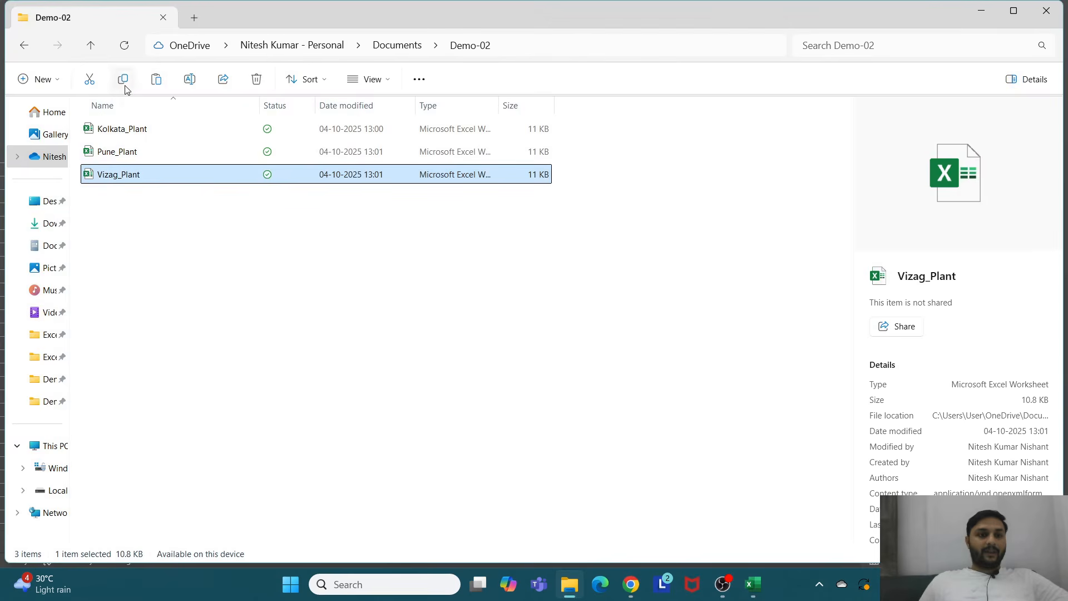
left_click(157, 79)
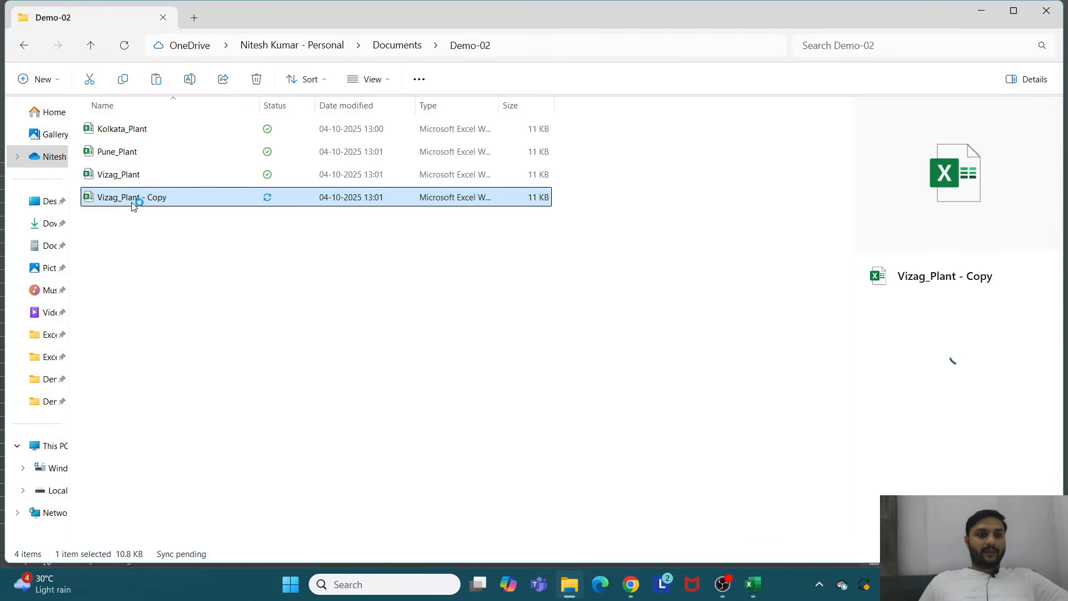
Step: In the opened Vizag_Plant copy, set the first Plant Name cell to Bihar
key("Delete")
key("alt+Tab")
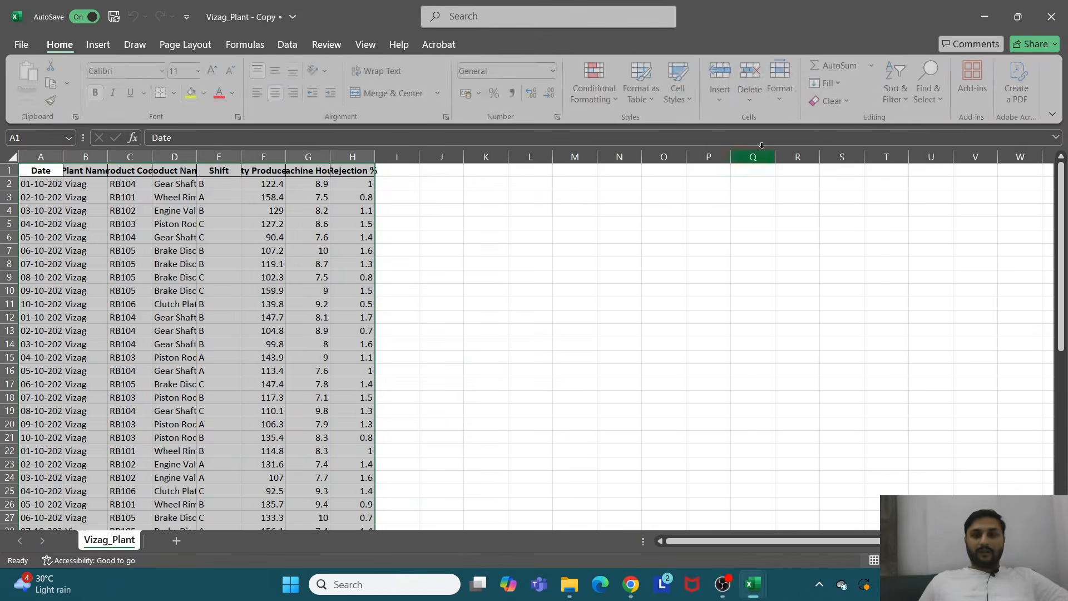
left_click(93, 186)
type("Bihar")
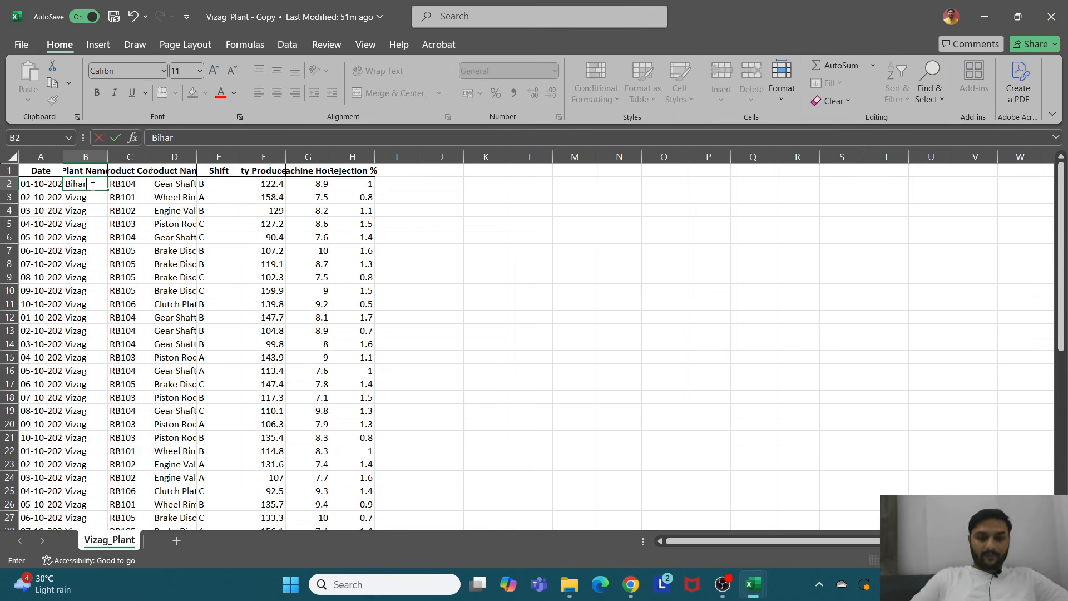
key("Return")
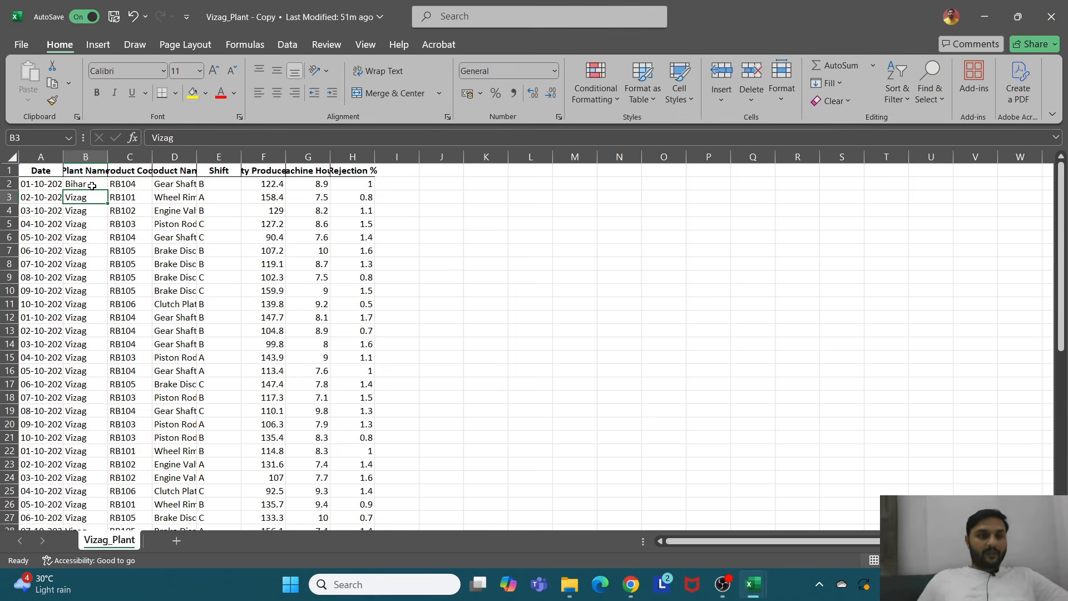
Step: Copy Bihar down the whole Plant Name column and close the copied workbook
left_click(92, 186, "shift")
key("ctrl+c")
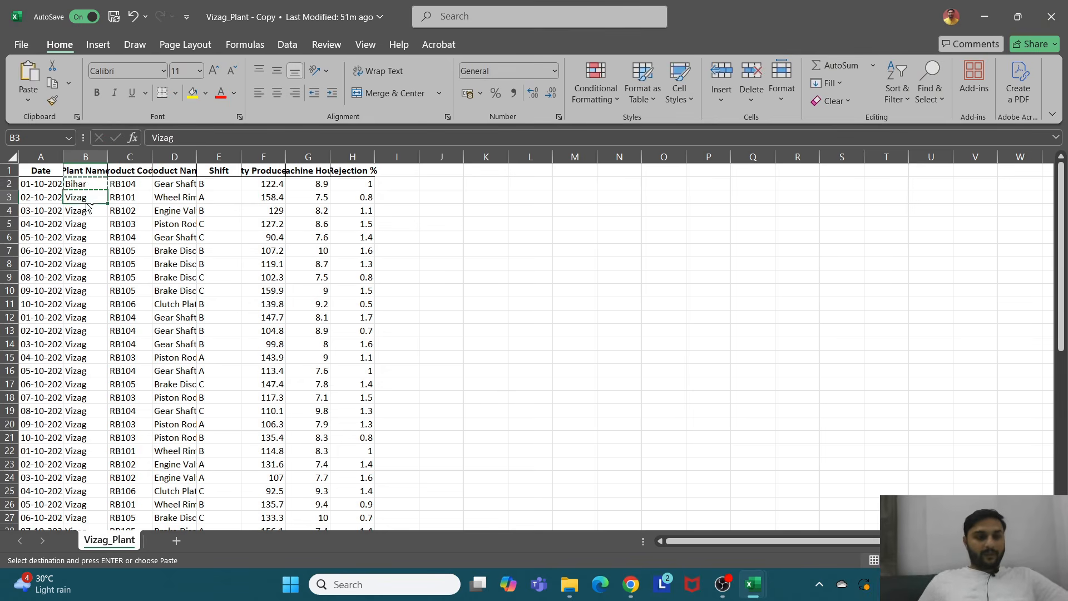
key("ctrl+shift+Down")
key("ctrl+v")
scroll(85, 203, "up", 8)
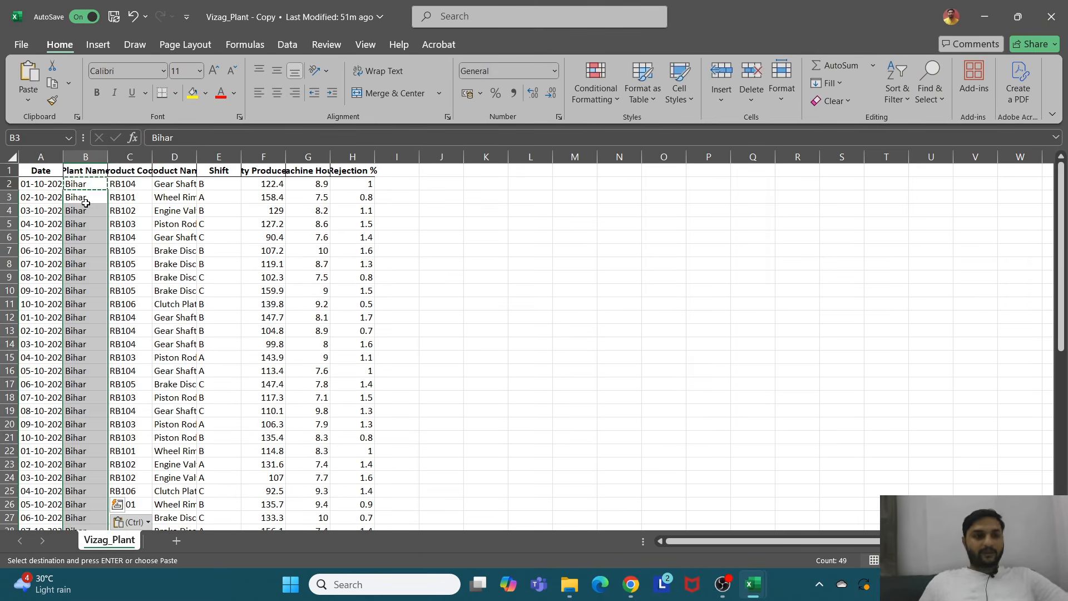
left_click(1053, 15)
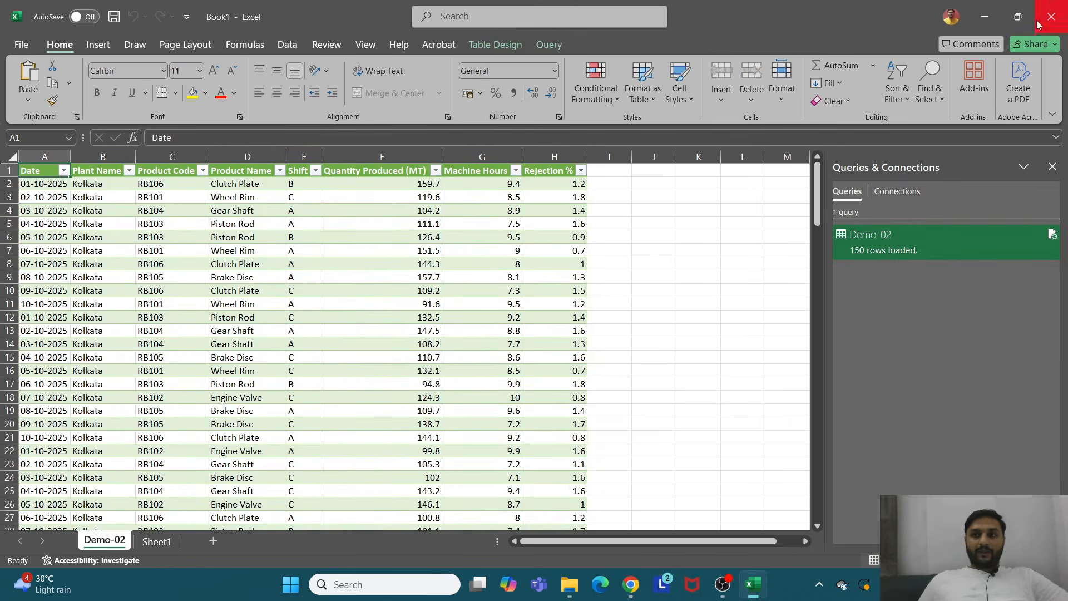
Step: Rename the copied file to Bihar_Plant in the Demo-02 folder
left_click(986, 17)
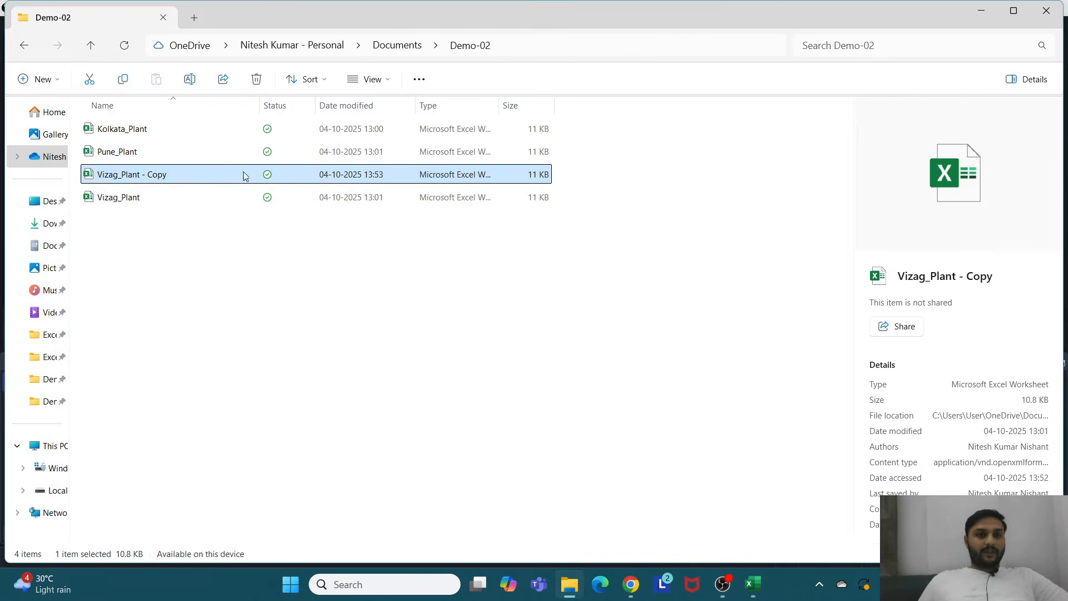
left_click(160, 176)
type("Bihar")
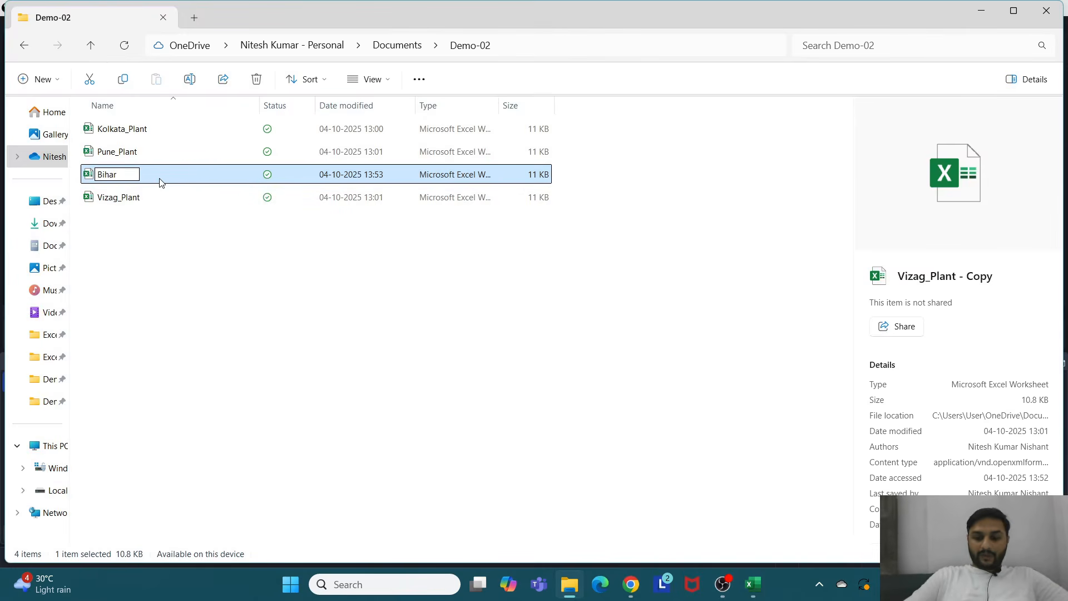
type("_Plant")
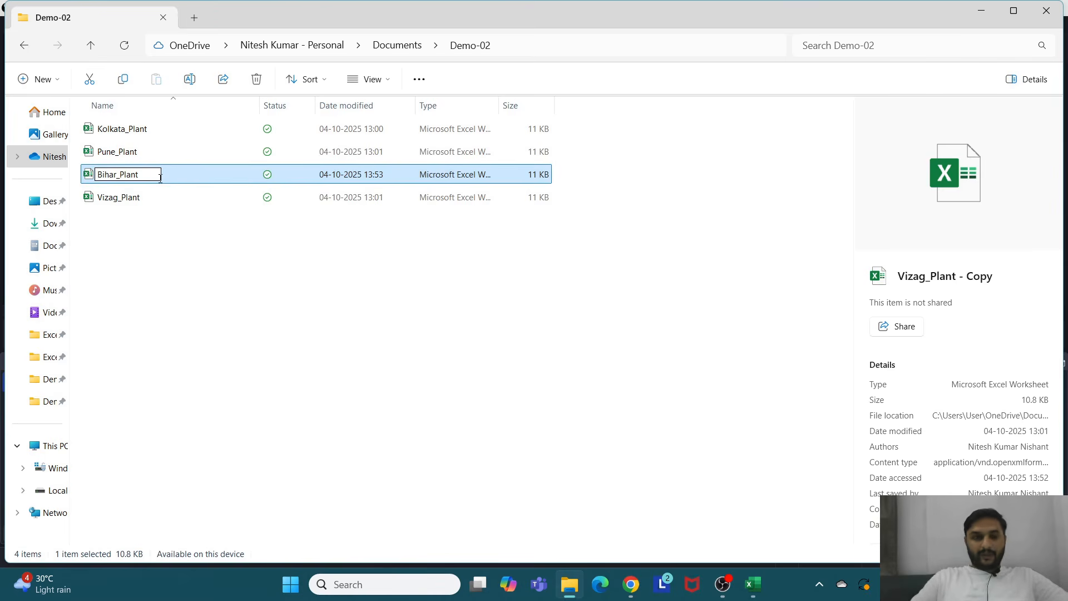
key("Return")
Step: Refresh the loaded Demo-02 query table in the workbook
left_click(752, 594)
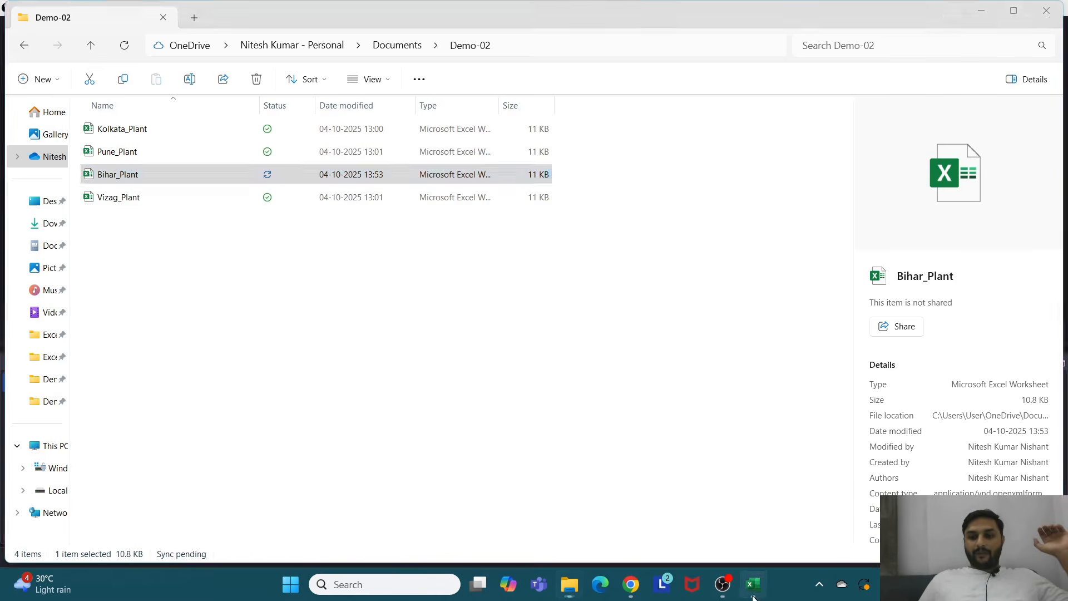
right_click(236, 210)
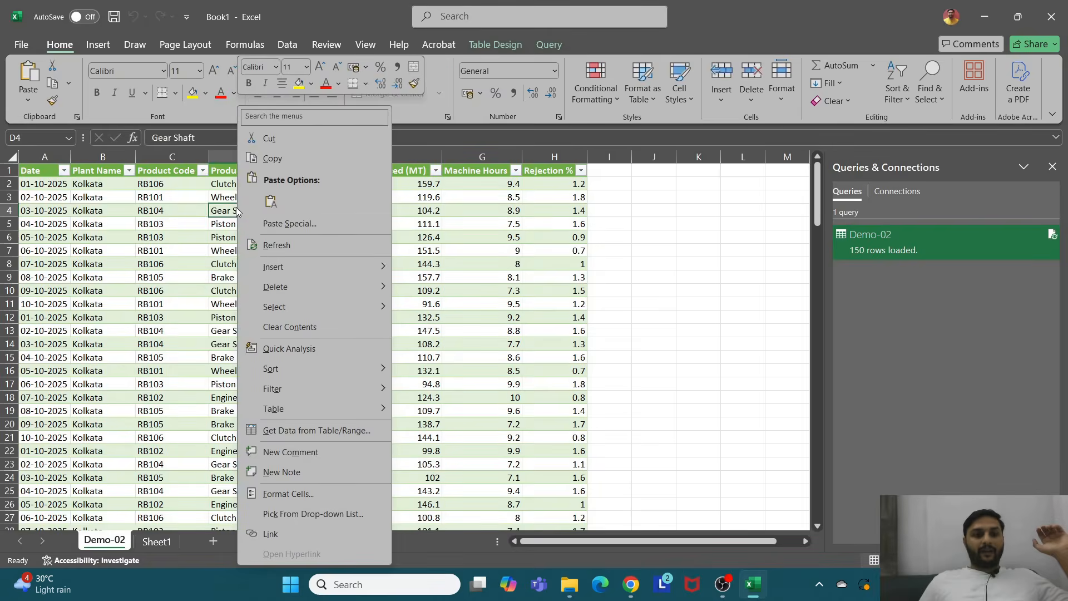
left_click(277, 246)
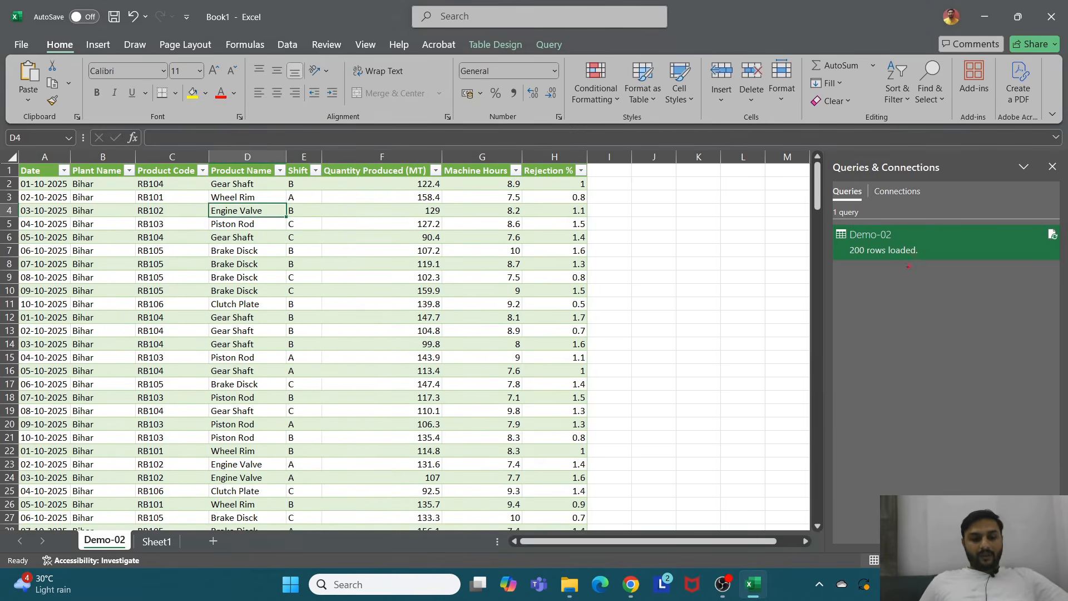
Step: Check the plant names listed in the Plant Name filter after the refresh
left_click_drag(839, 240, 927, 267)
key("Escape")
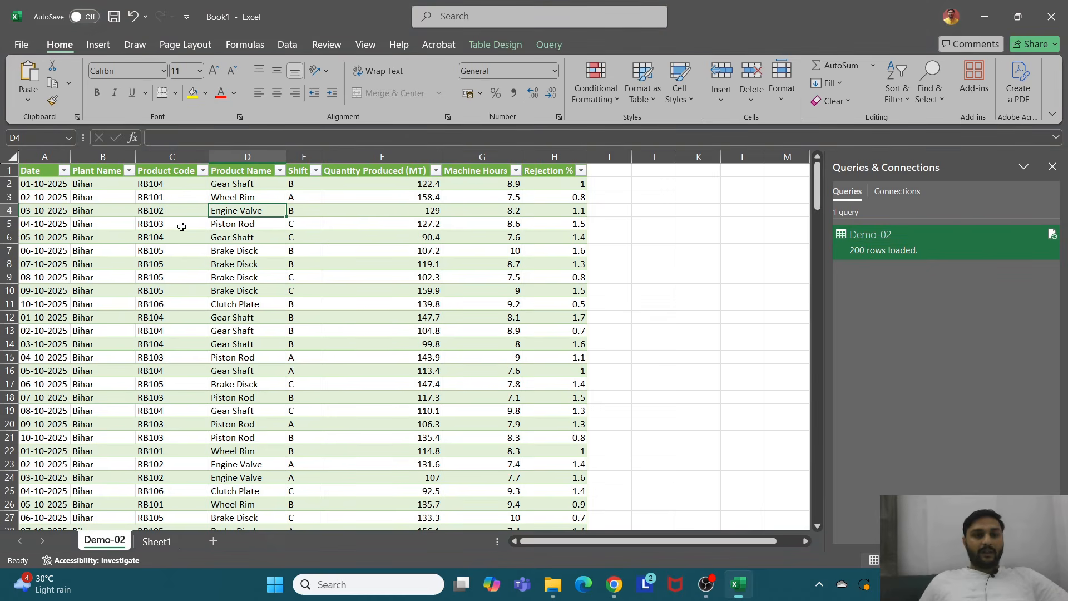
left_click(128, 171)
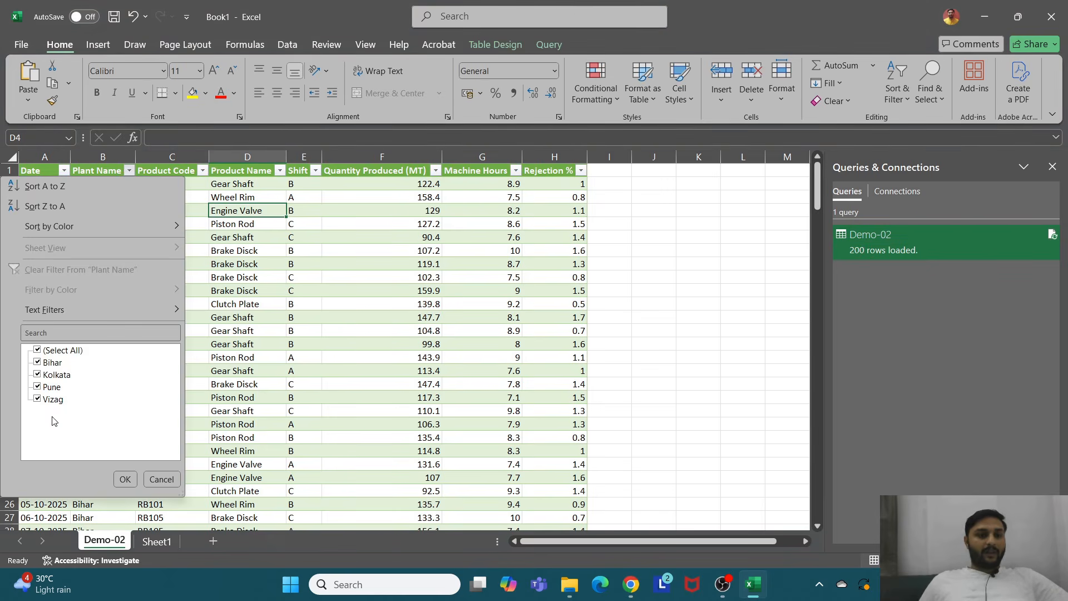
left_click(396, 312)
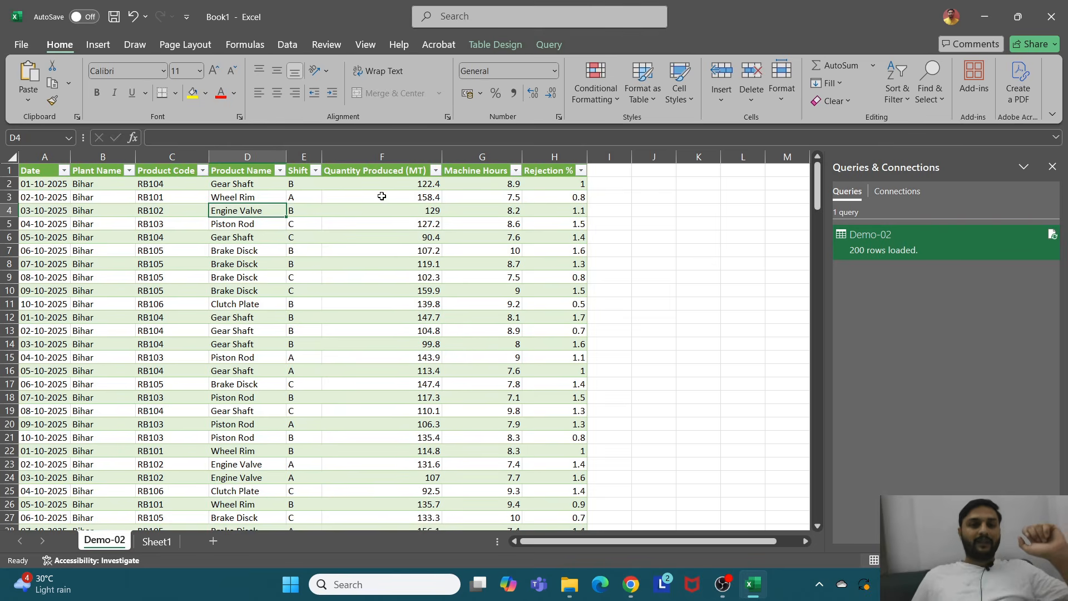
Step: Select the table's header row from Date to Rejection %
left_click_drag(43, 172, 578, 171)
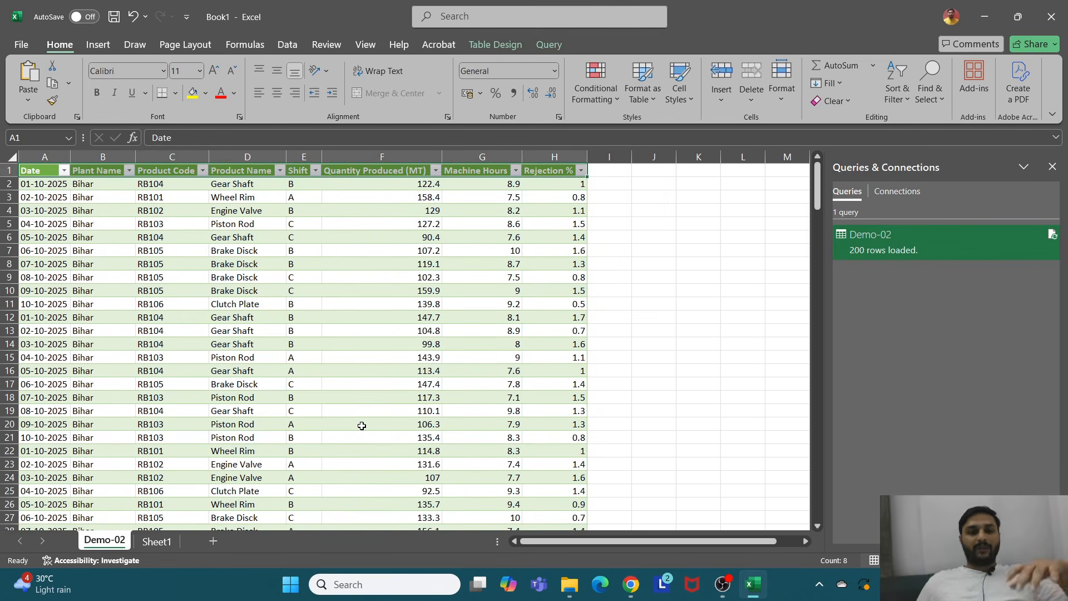
left_click(42, 170)
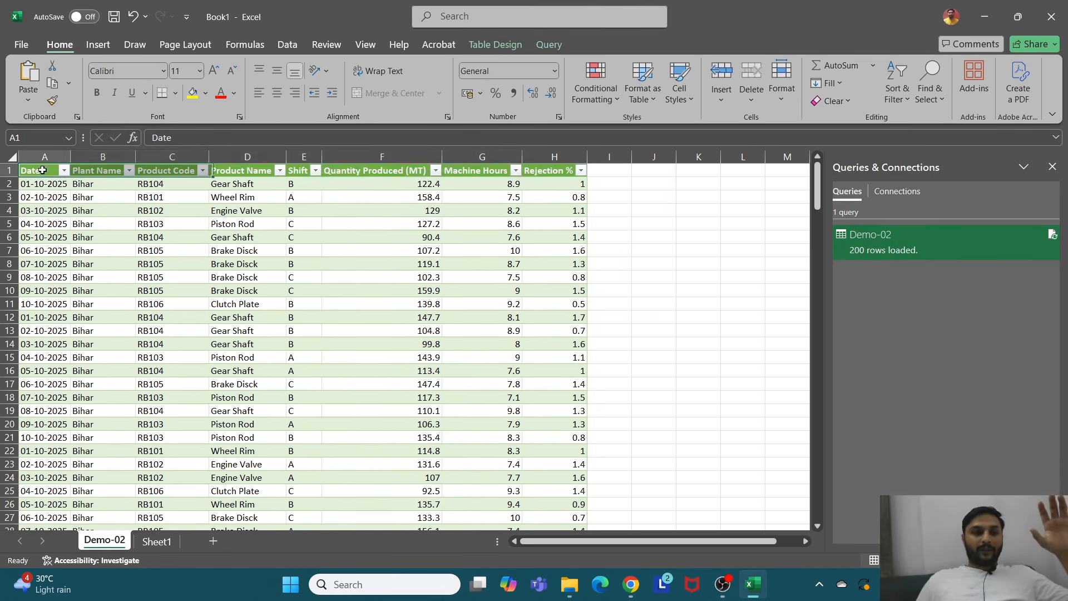
left_click_drag(43, 170, 572, 172)
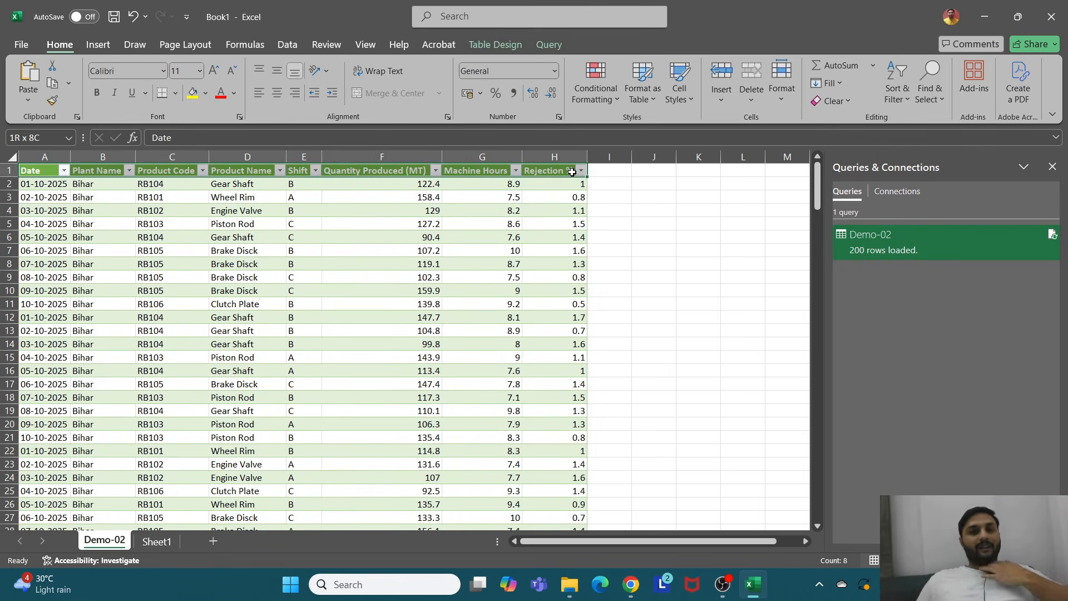
Step: Annotate the table with pen ink, marking the Plant Name column and writing "plant" beside the header row
left_click(615, 169)
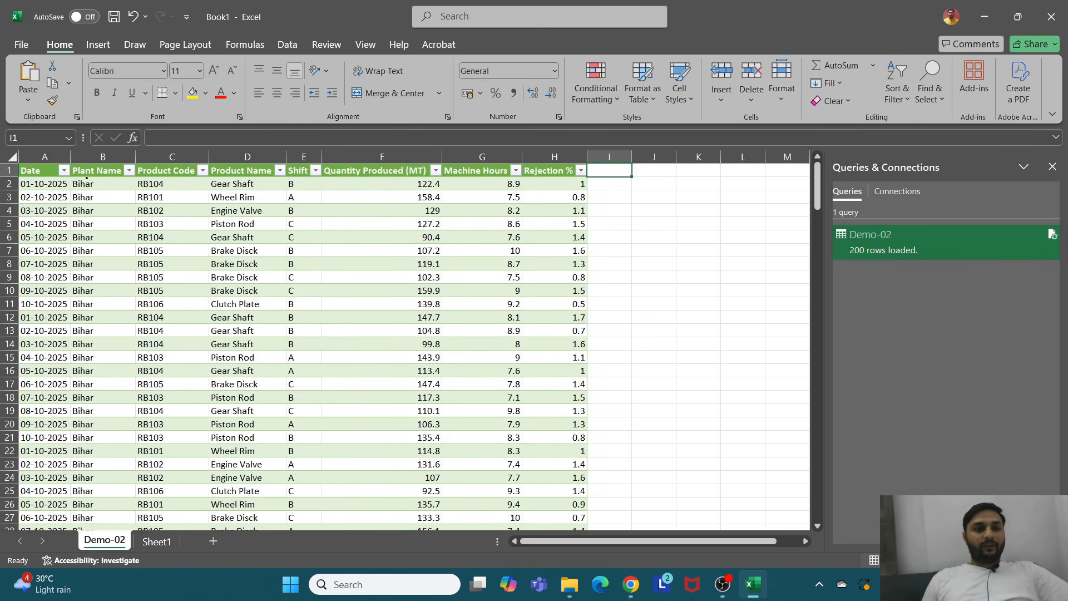
left_click_drag(97, 177, 125, 175)
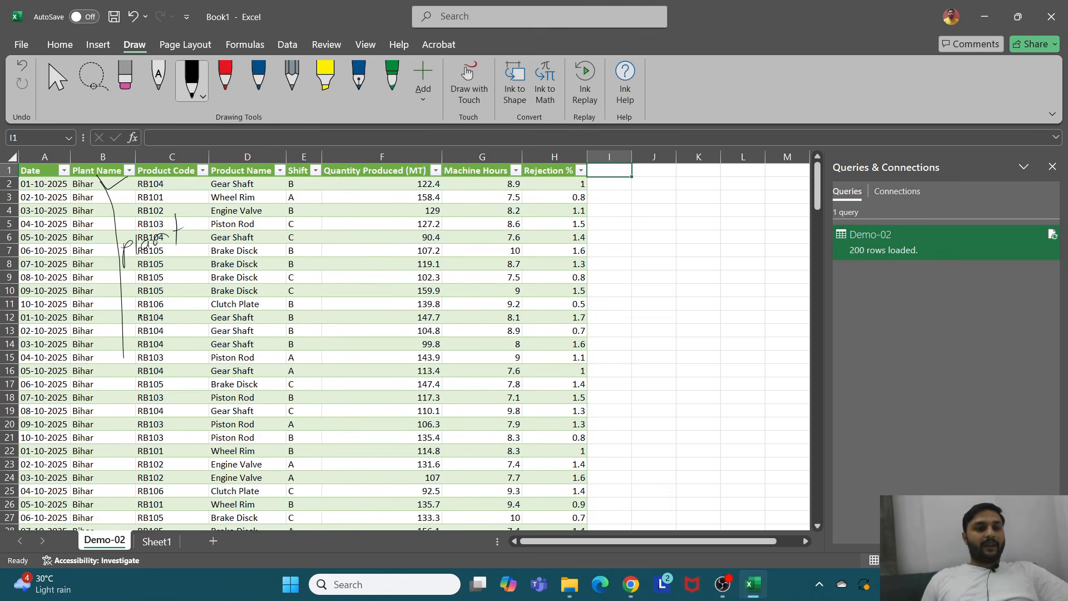
left_click_drag(121, 277, 180, 211)
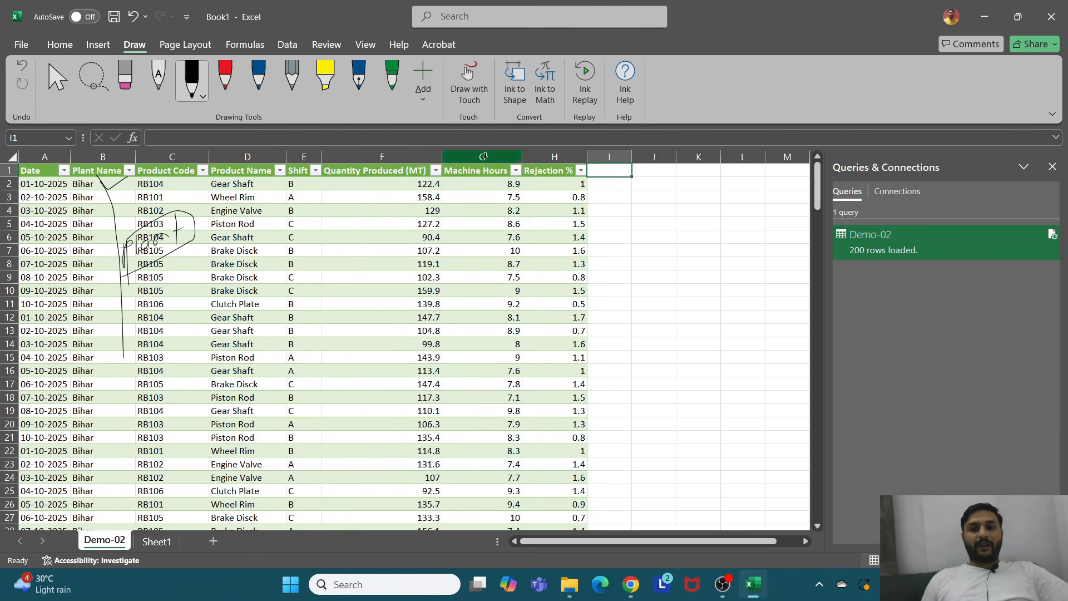
left_click_drag(614, 173, 609, 197)
left_click_drag(613, 177, 625, 181)
mouse_move(633, 186)
left_mouse_down()
mouse_move(641, 177)
mouse_move(696, 191)
left_mouse_up()
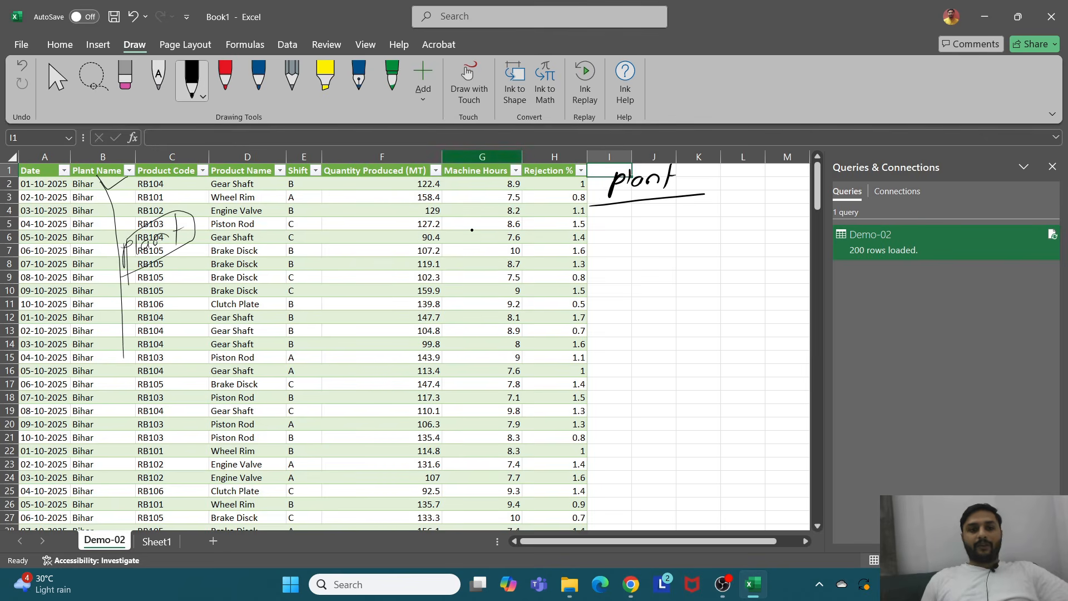
Step: Add more ink strokes down the Plant Name and Product Code columns, along the header row and around the notes beside the table
left_click_drag(177, 221, 193, 382)
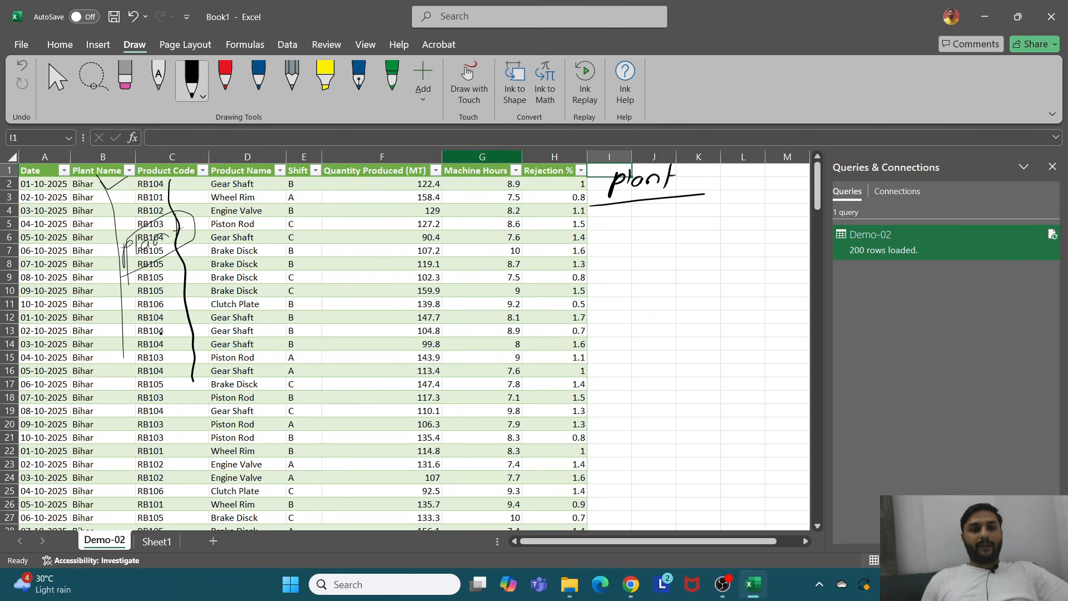
left_click_drag(102, 183, 115, 399)
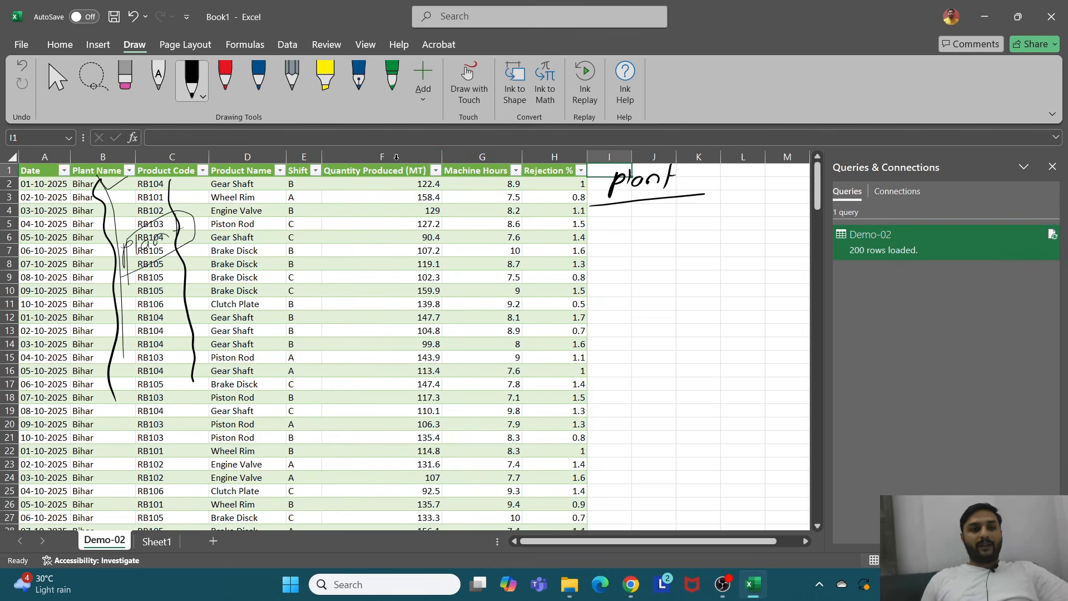
left_click_drag(96, 291, 154, 275)
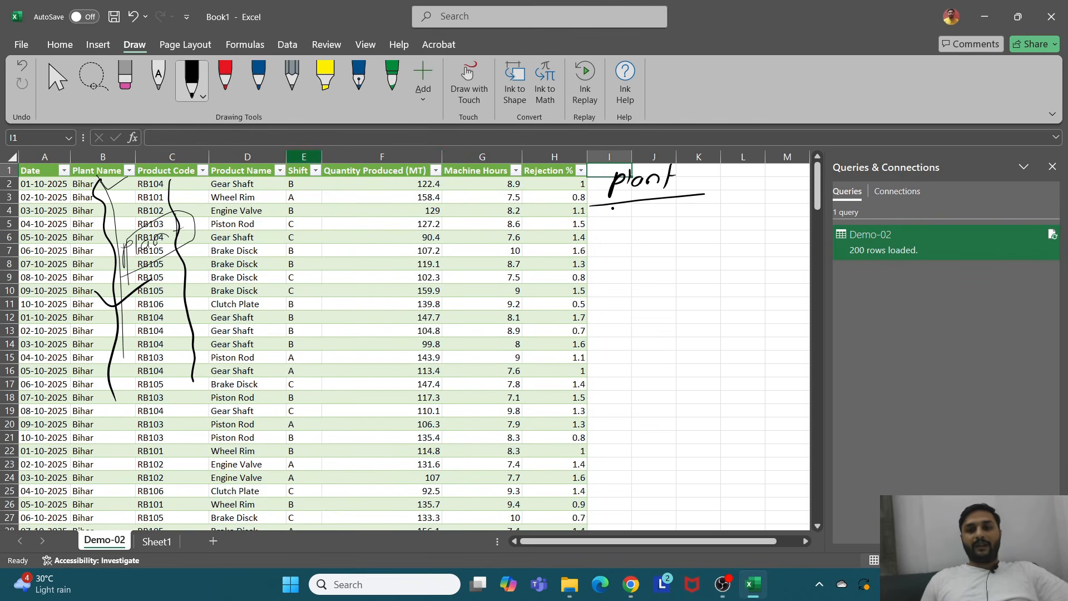
left_click_drag(612, 240, 616, 247)
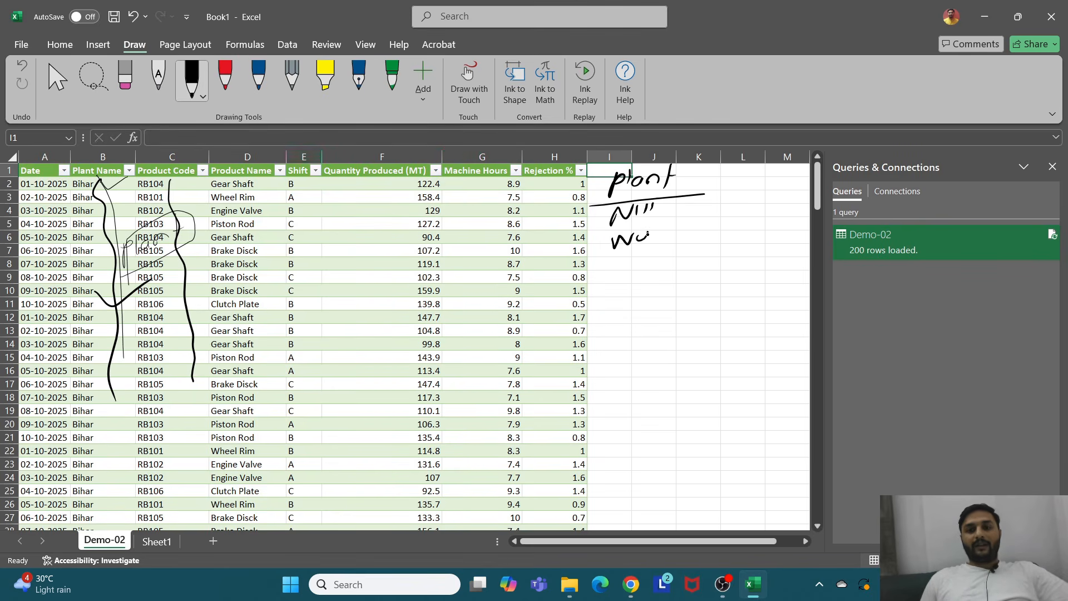
left_click_drag(619, 321, 652, 321)
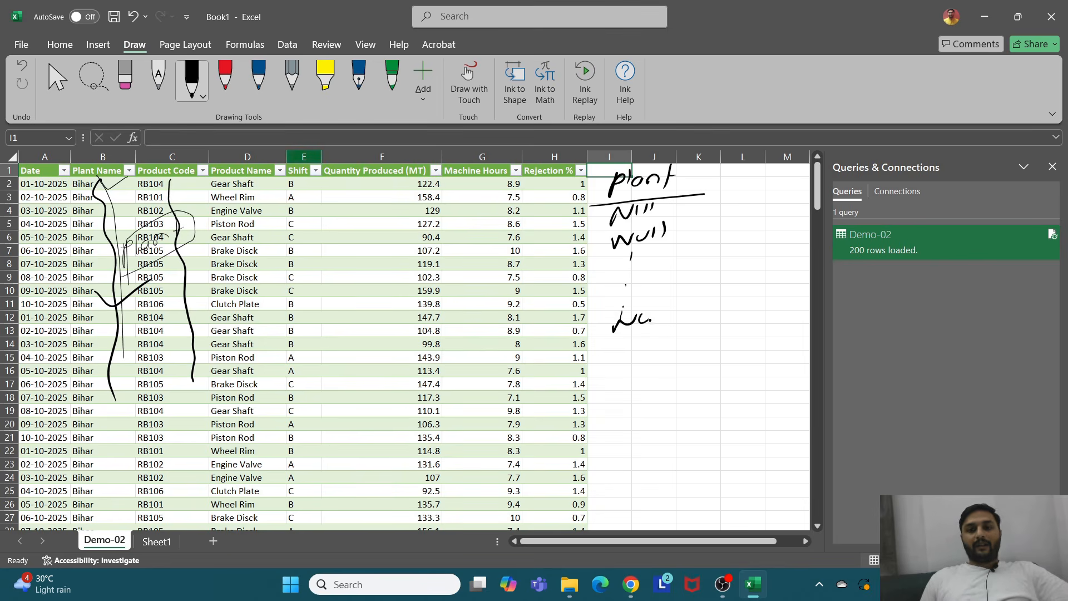
left_click_drag(661, 166, 678, 178)
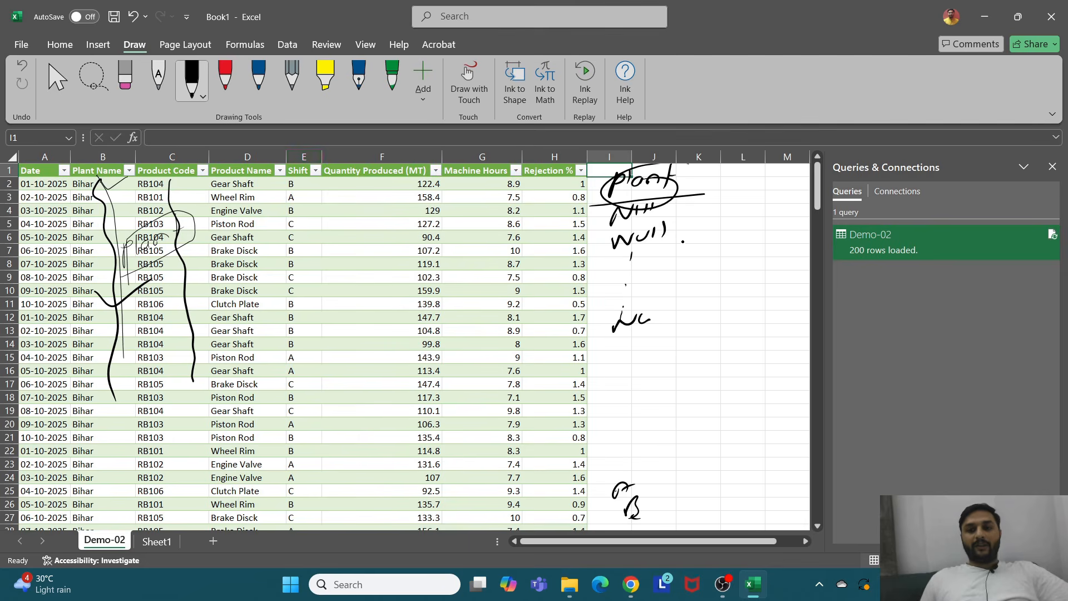
mouse_move(696, 174)
left_mouse_down()
mouse_move(686, 218)
mouse_move(688, 446)
mouse_move(563, 455)
mouse_move(635, 276)
left_mouse_up()
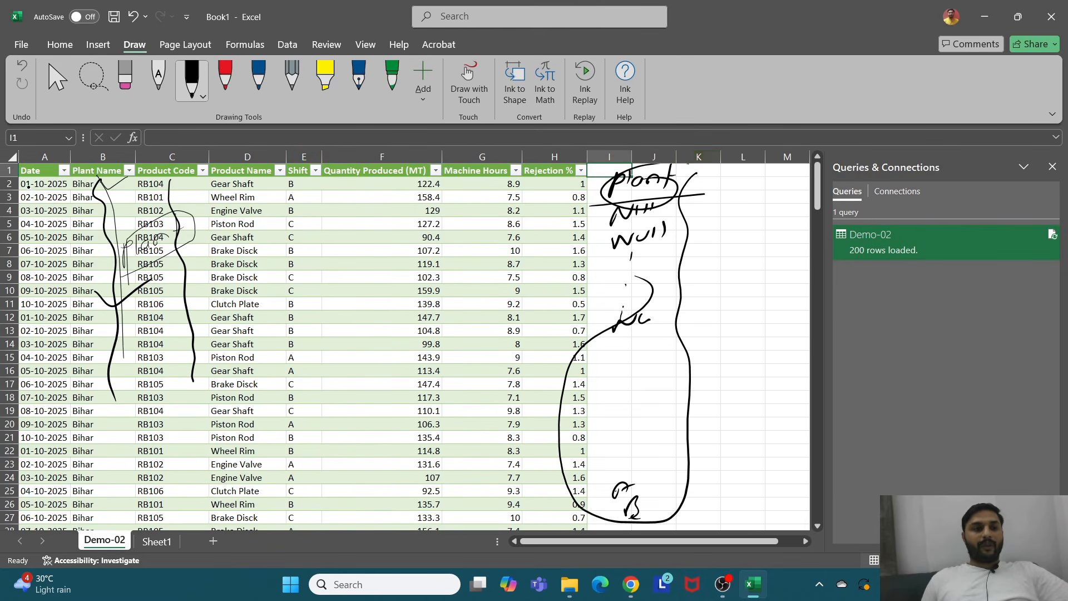
left_click_drag(28, 186, 515, 191)
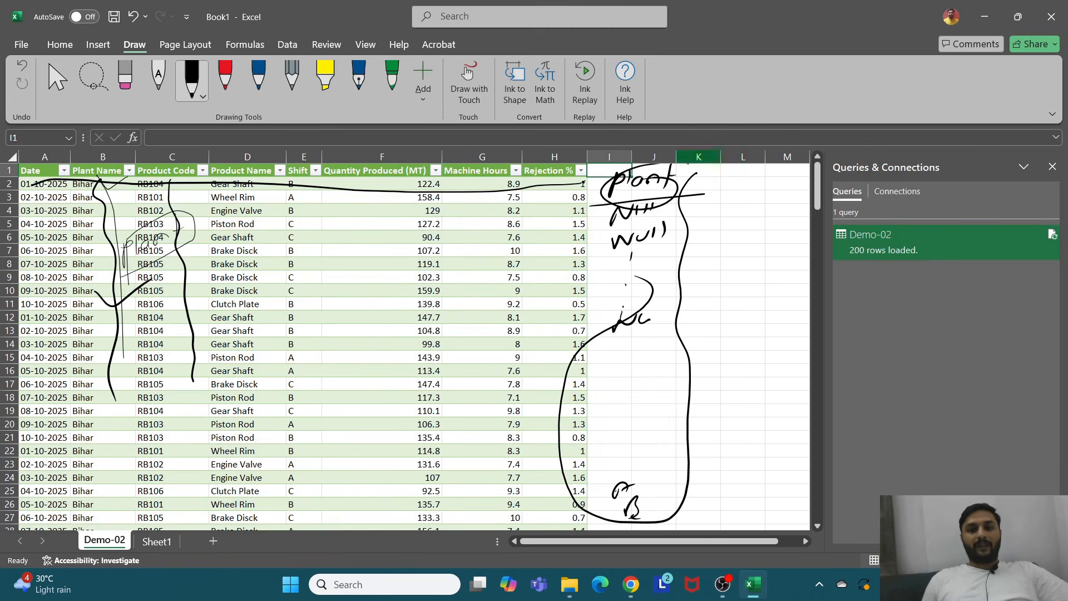
left_click_drag(347, 298, 481, 251)
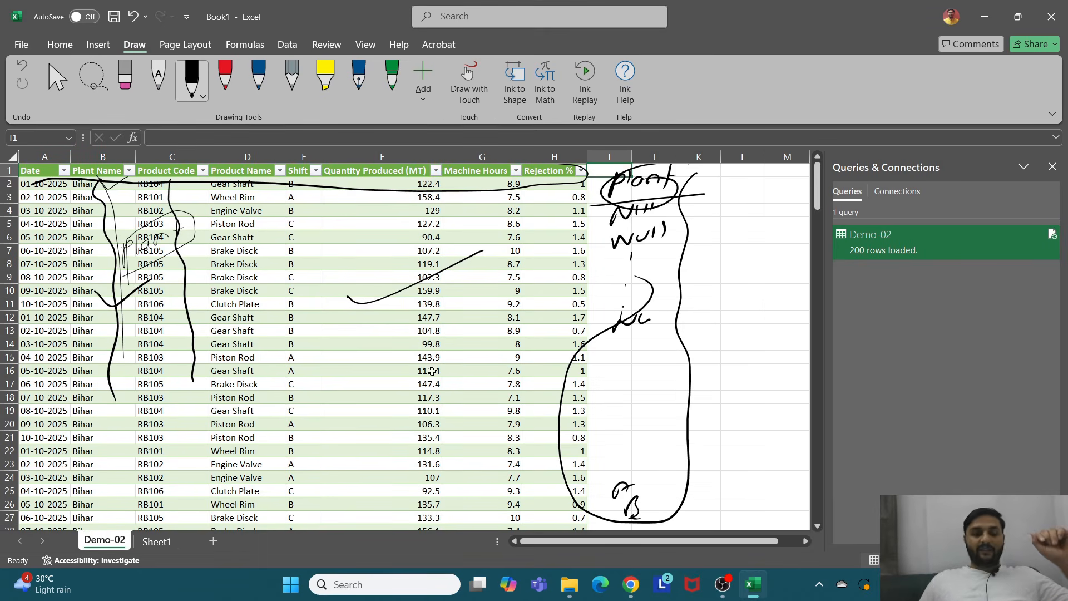
Step: Select the cells from E12 to G17 in the table
mouse_move(766, 595)
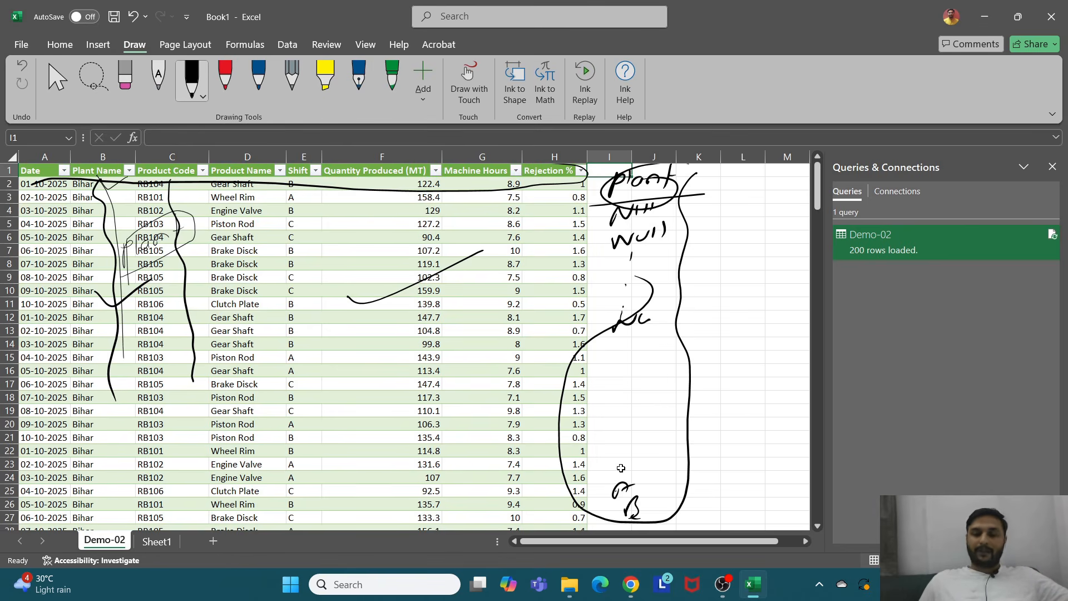
left_click_drag(296, 383, 483, 317)
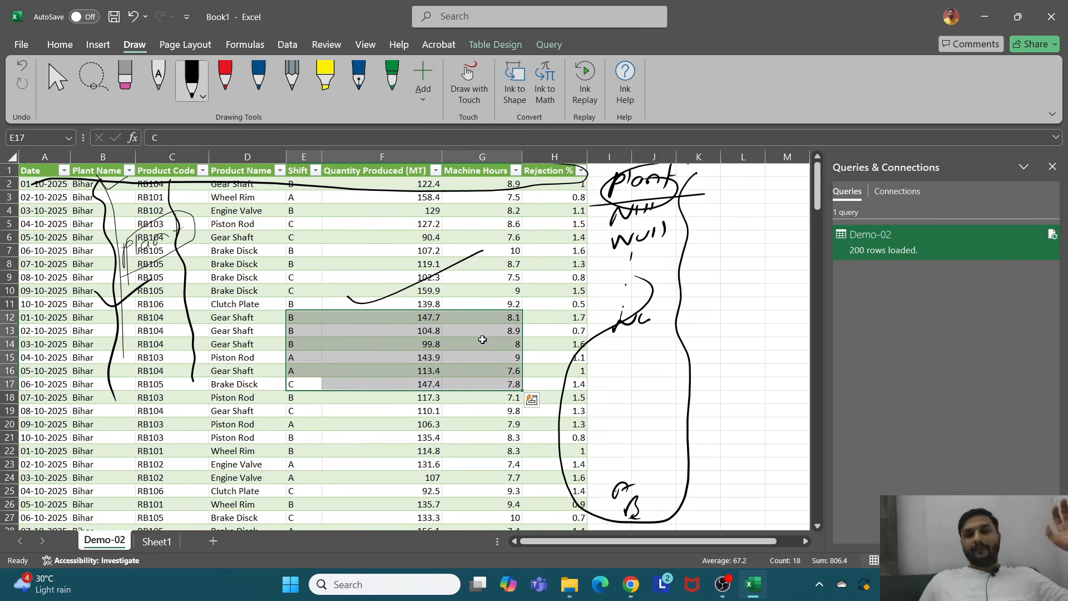